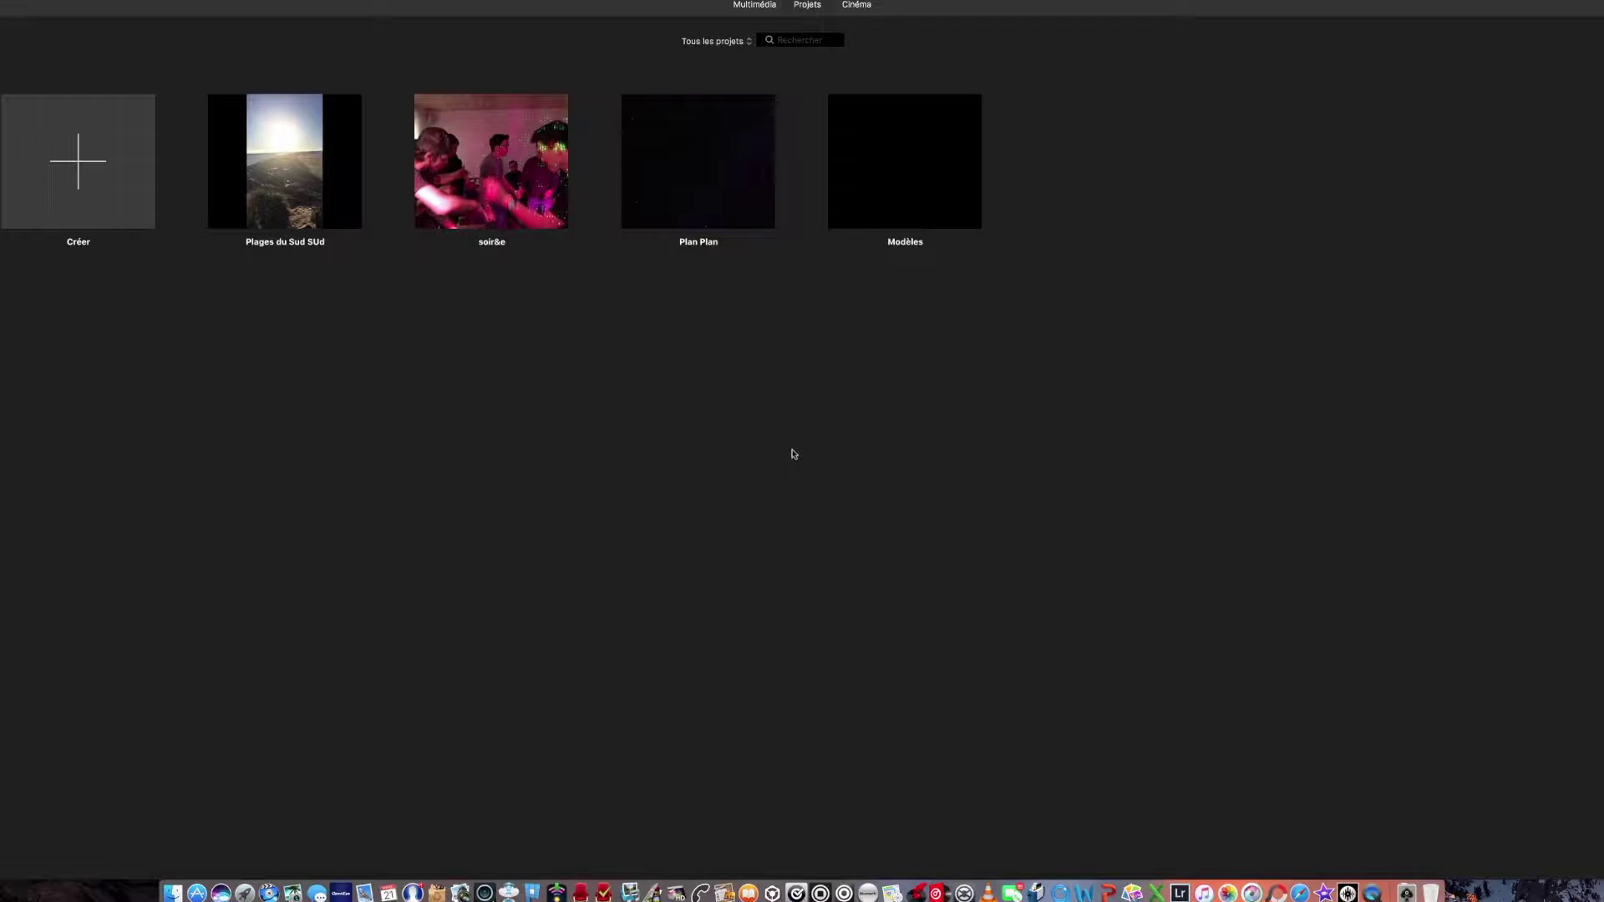
- Create a new film project
{"action": "left_click", "coordinate": [91, 171]}
{"action": "left_click", "coordinate": [92, 198]}
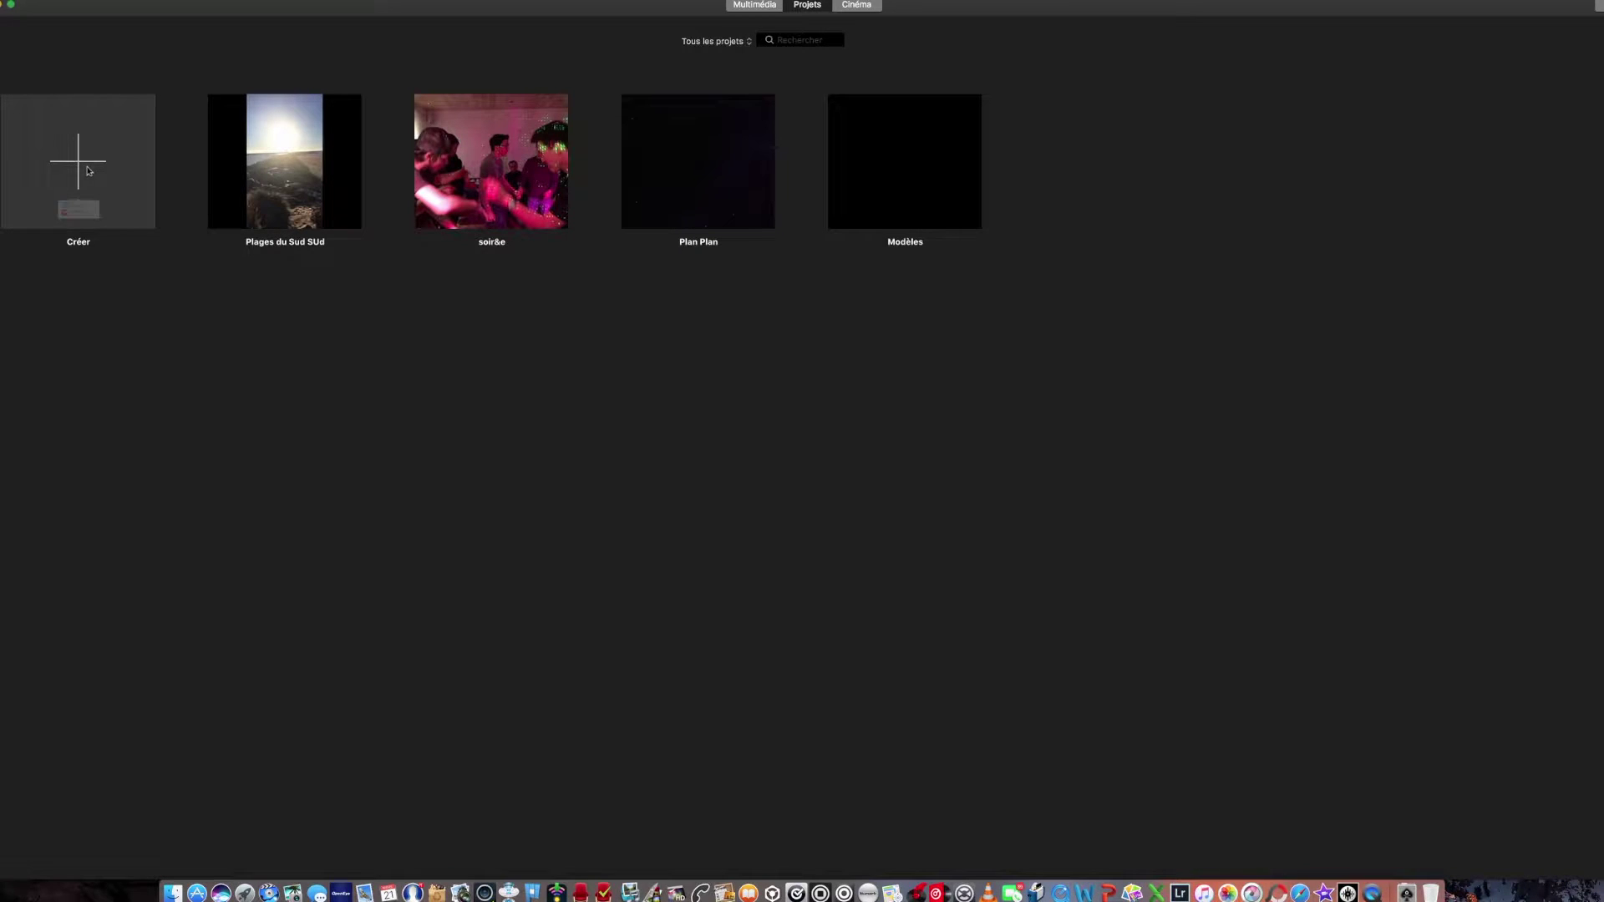
{"action": "left_click", "coordinate": [63, 234]}
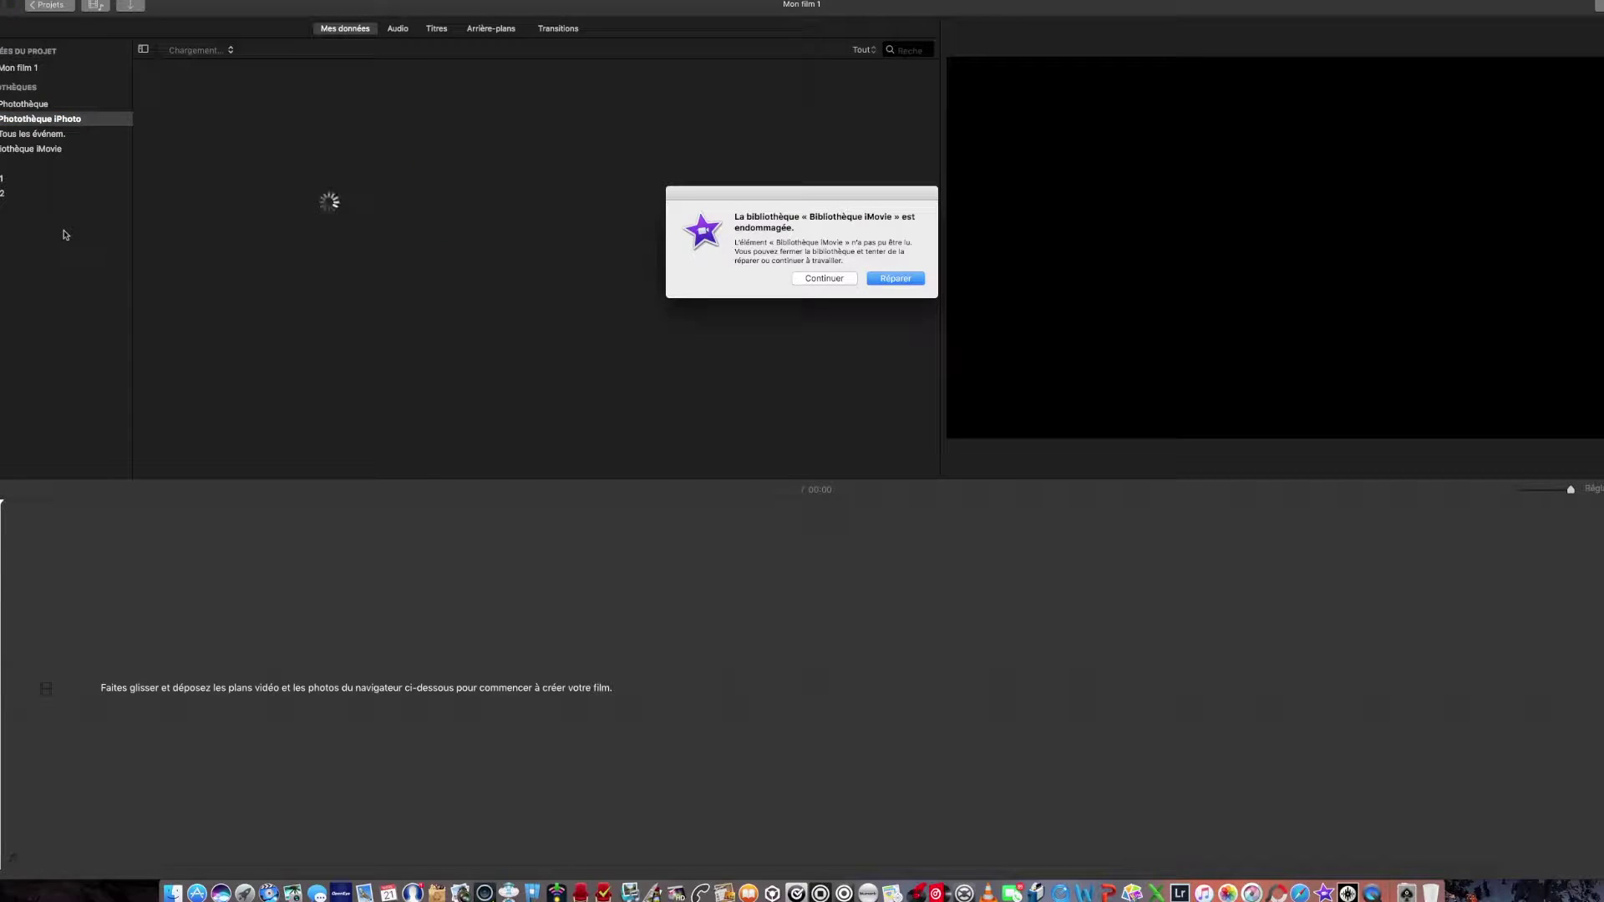
- Browse the photo library by "Mes albums" and open the "Time Lapse 3" album
{"action": "left_click", "coordinate": [315, 51]}
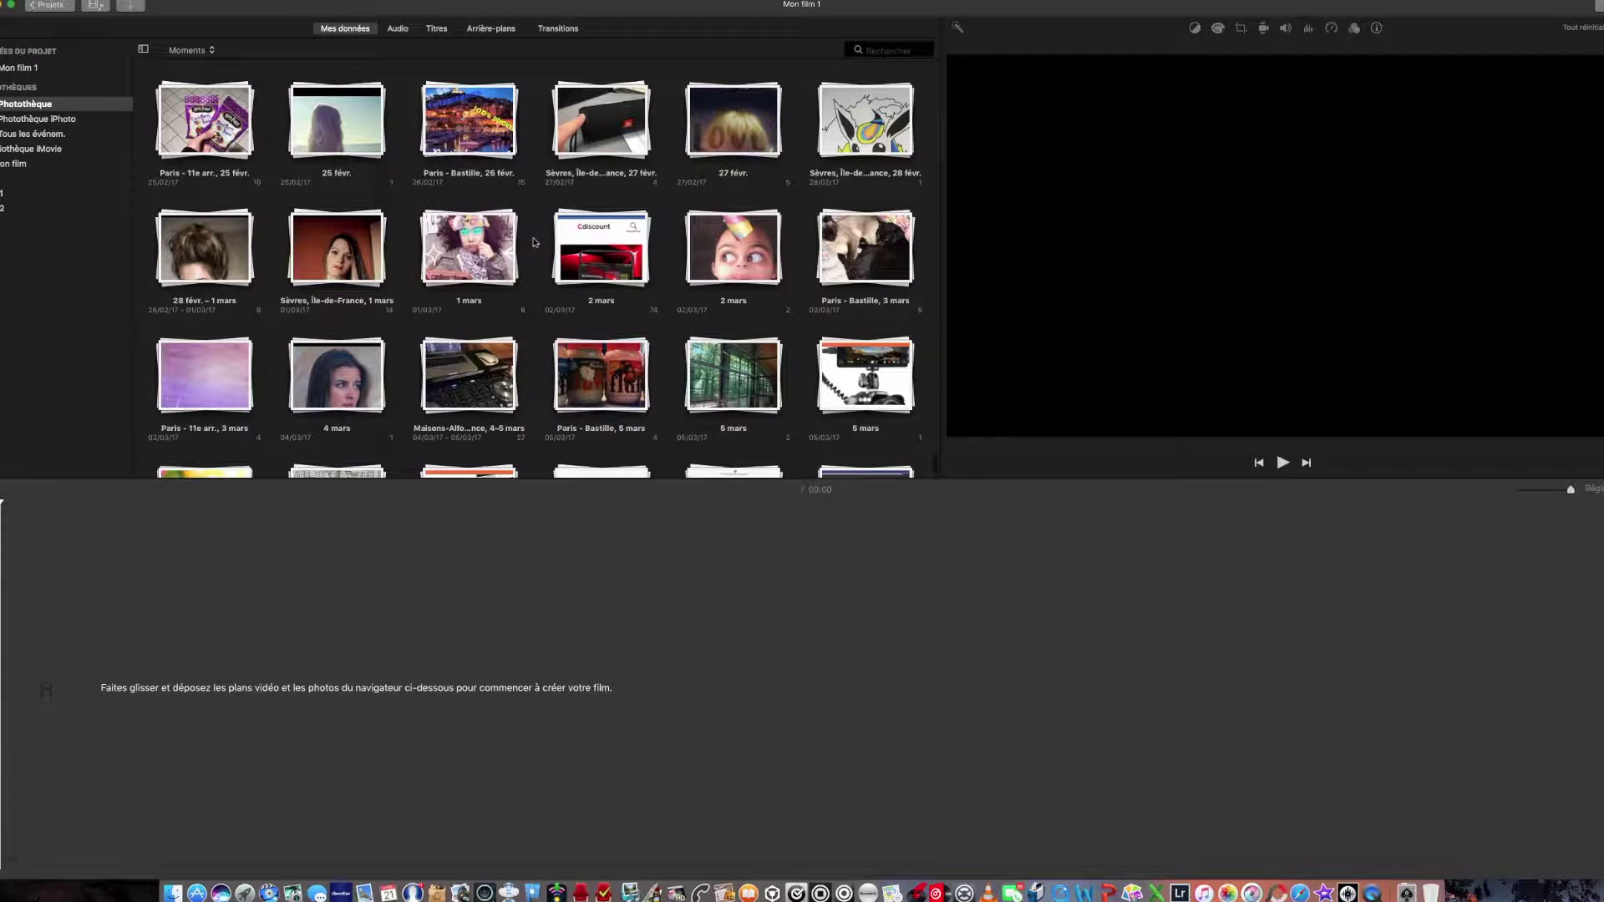
{"action": "scroll", "coordinate": [533, 243], "scroll_direction": "down", "scroll_amount": 5}
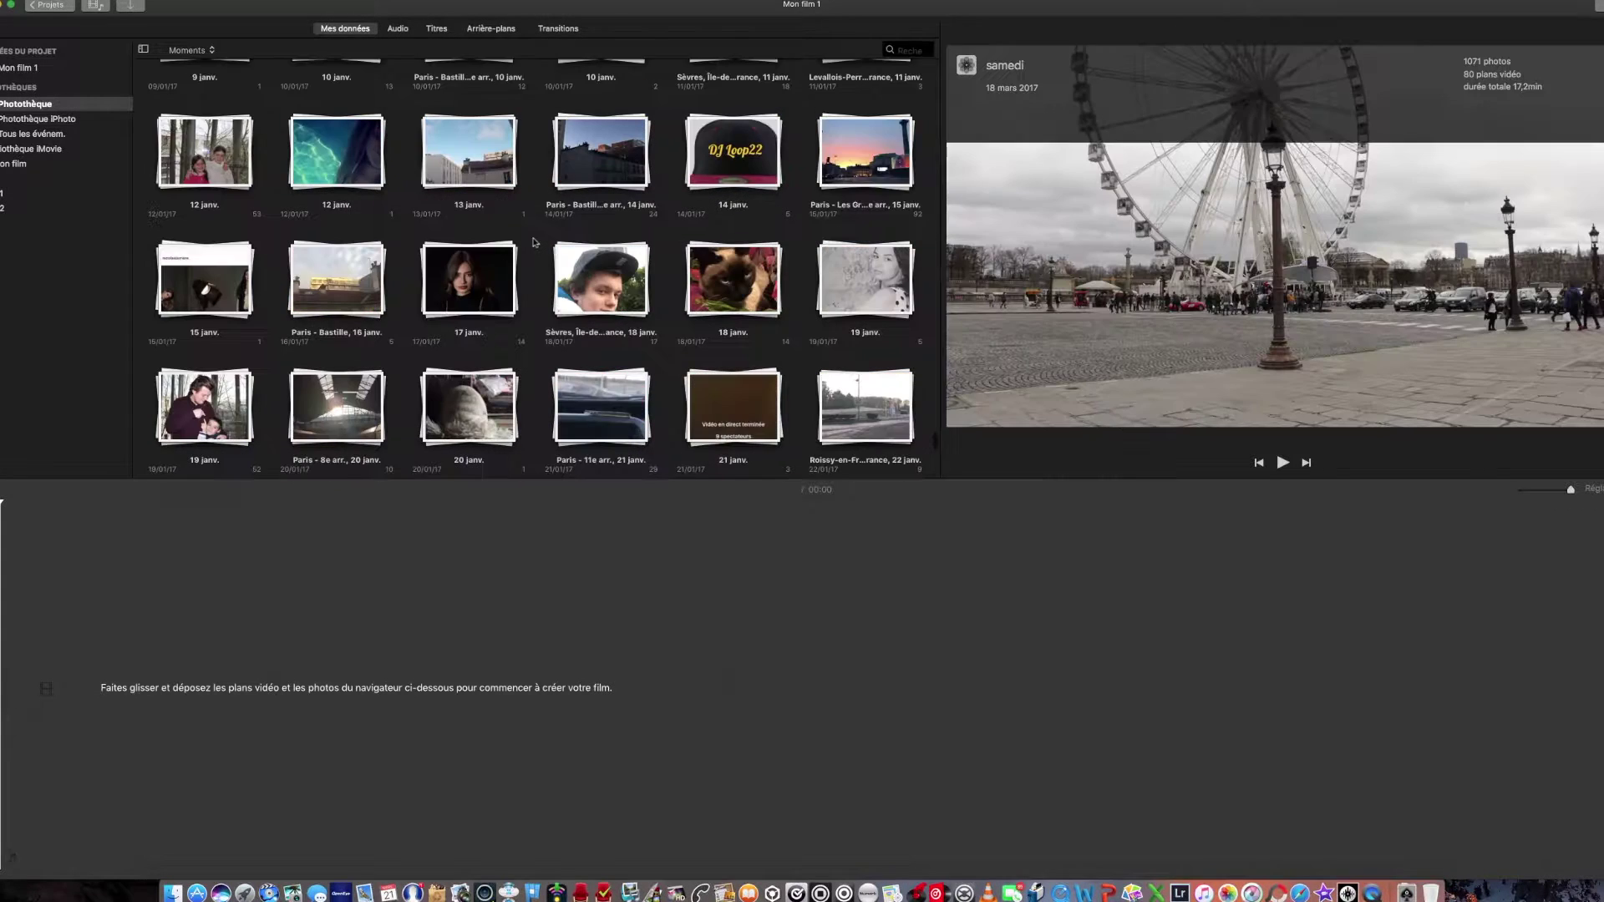
{"action": "left_click", "coordinate": [192, 51]}
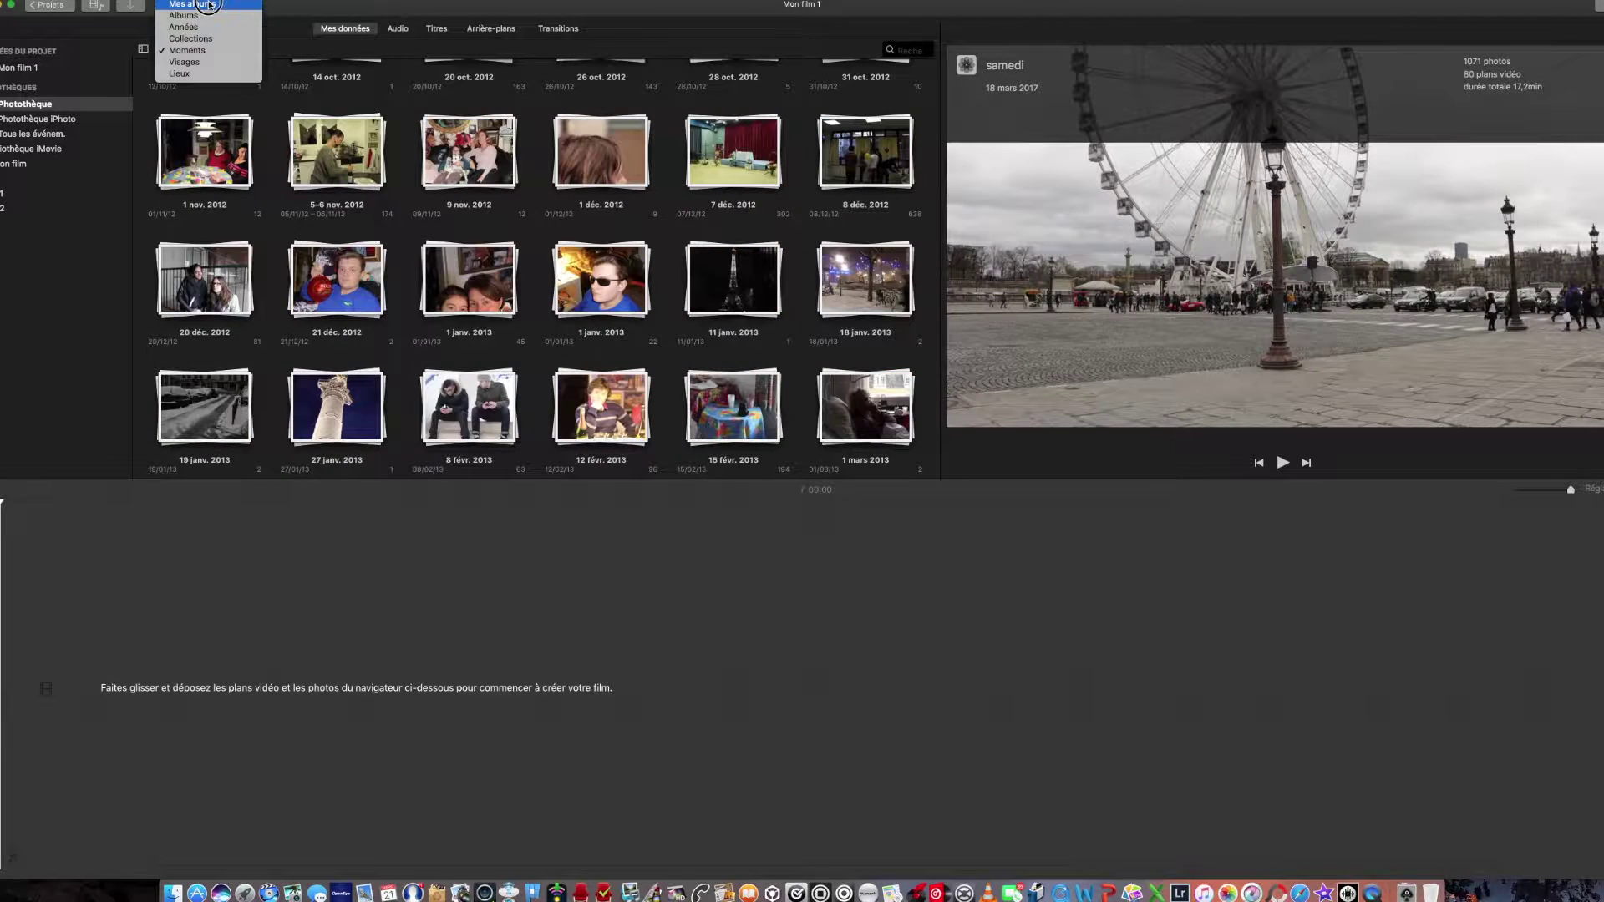
{"action": "left_click", "coordinate": [209, 6]}
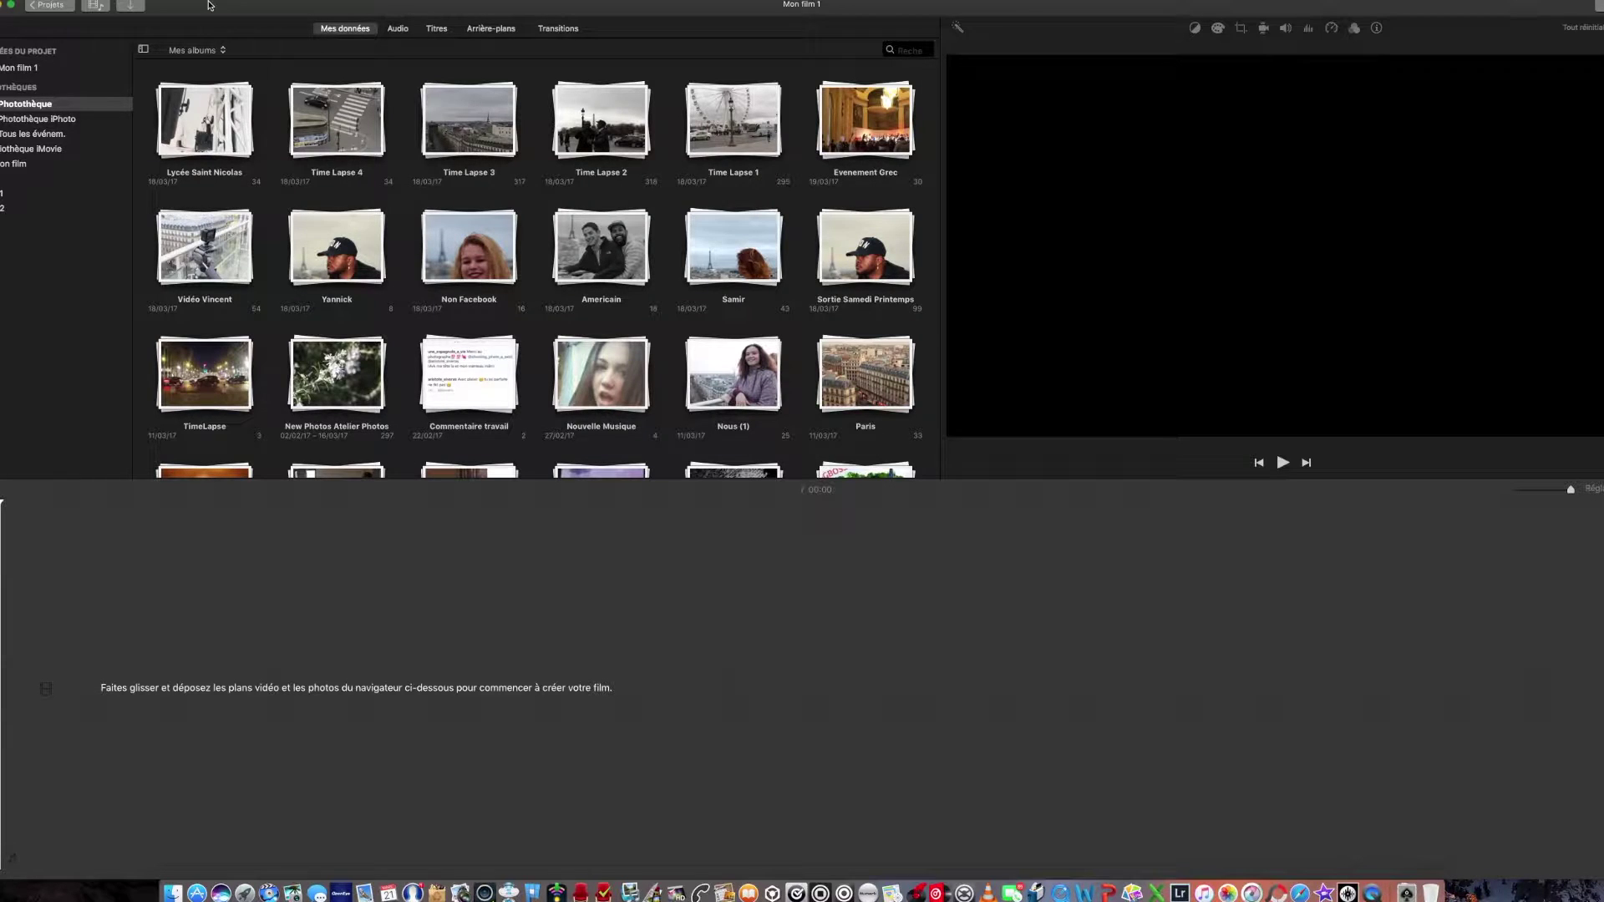
{"action": "scroll", "coordinate": [349, 224], "scroll_direction": "down", "scroll_amount": 1}
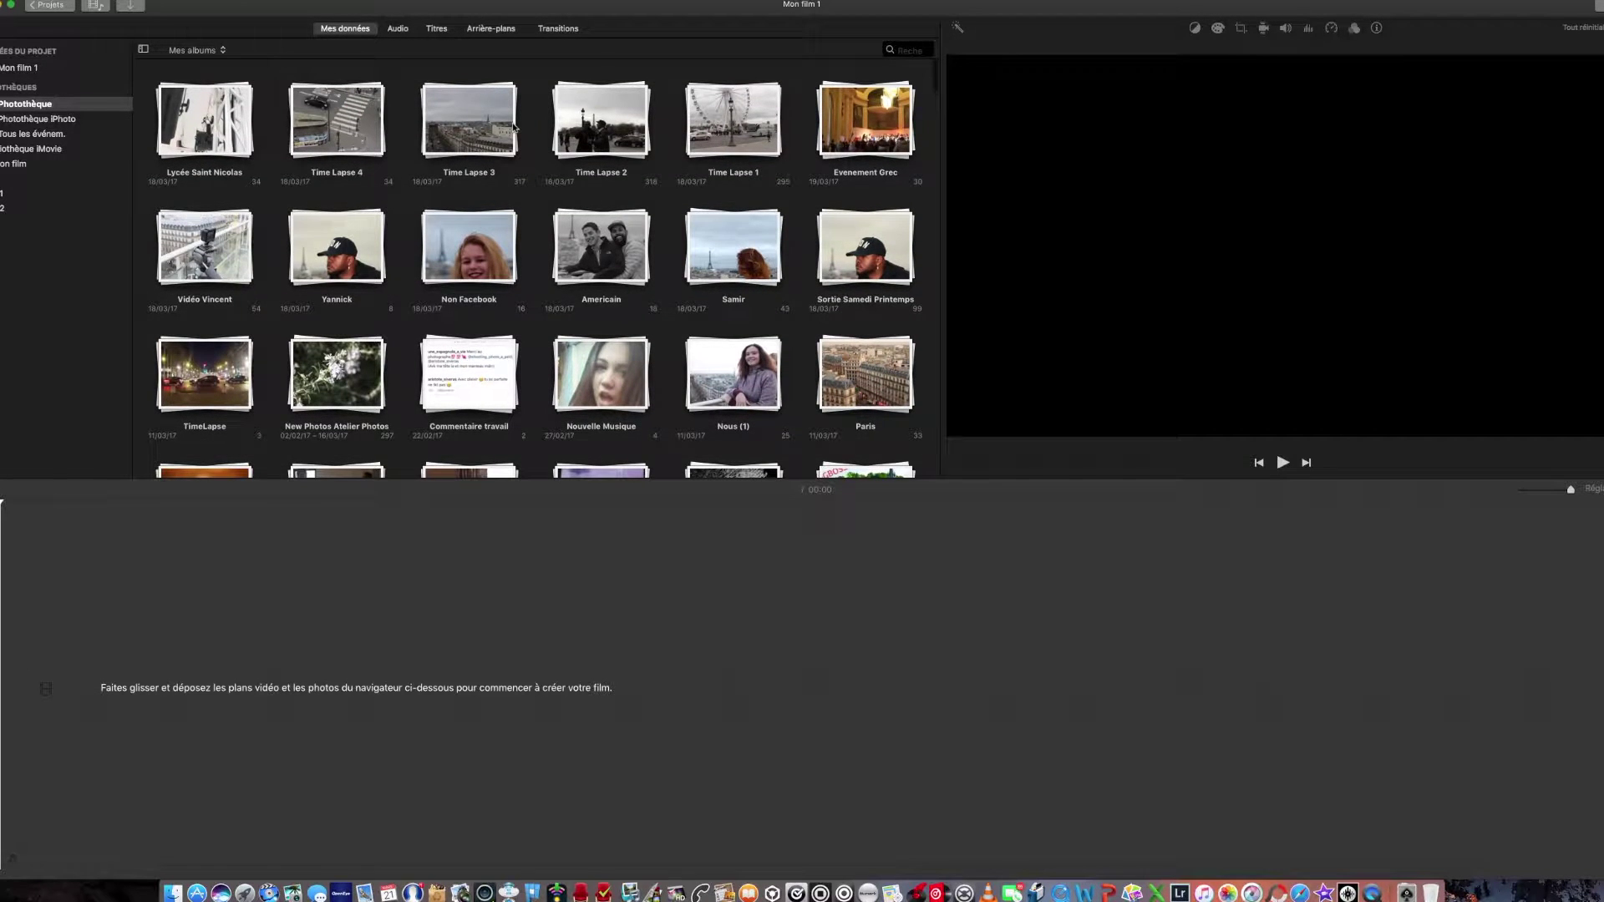
{"action": "left_click", "coordinate": [456, 130]}
{"action": "double_click", "coordinate": [455, 129]}
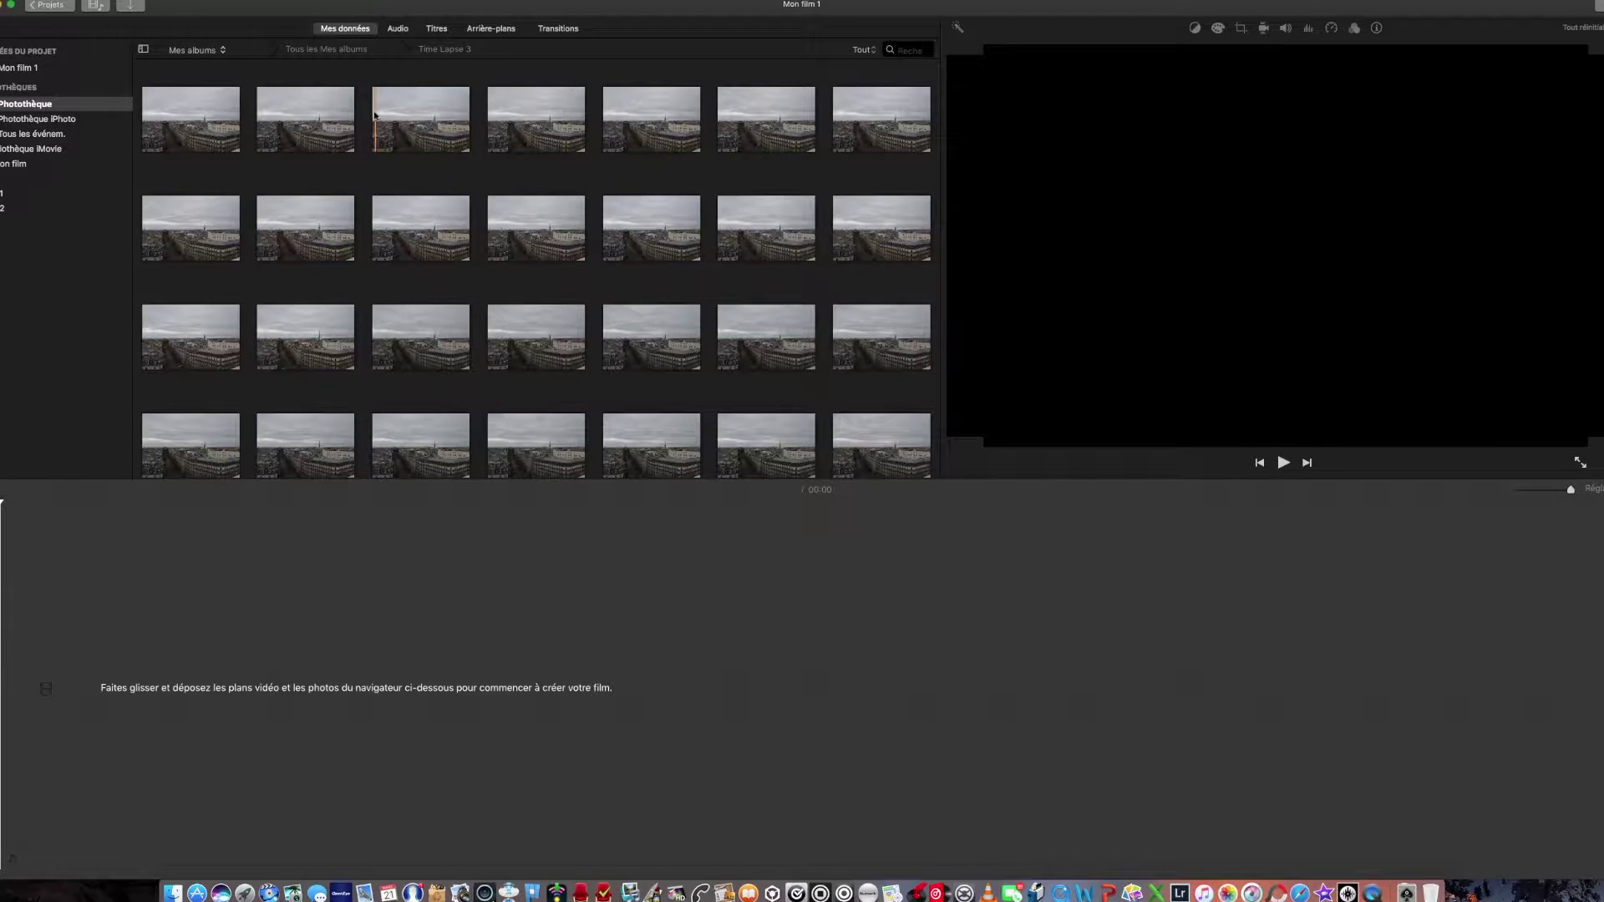
- Select all photos in the "Time Lapse 3" album and add them to the empty timeline
{"action": "left_click", "coordinate": [200, 109]}
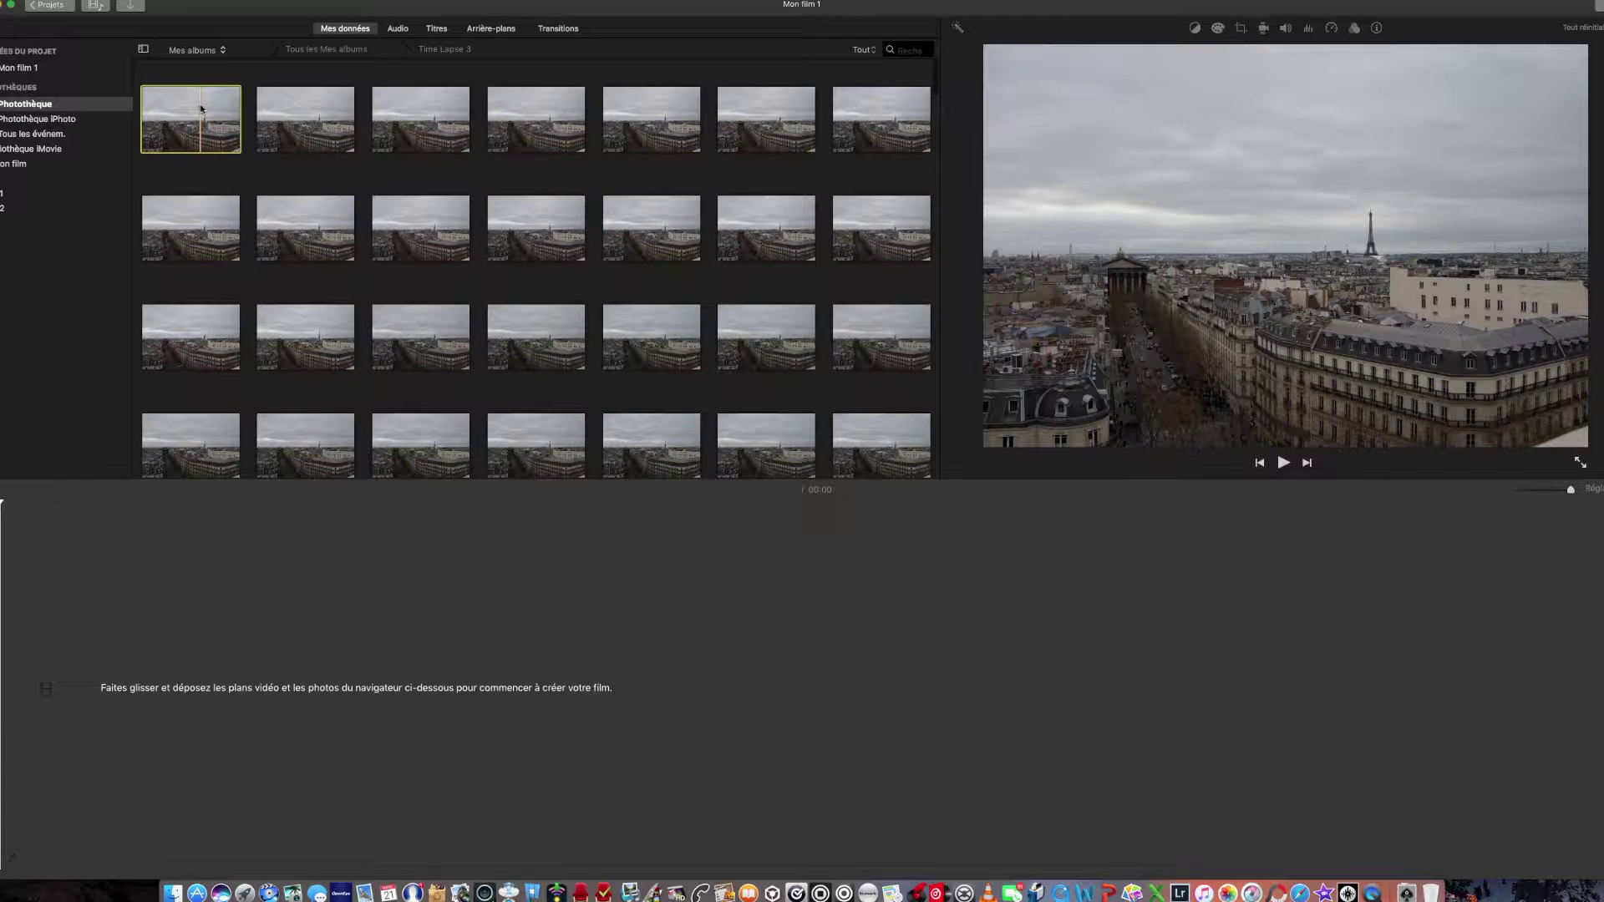
{"action": "scroll", "coordinate": [759, 286], "scroll_direction": "down", "scroll_amount": 15}
{"action": "scroll", "coordinate": [758, 287], "scroll_direction": "down", "scroll_amount": 15}
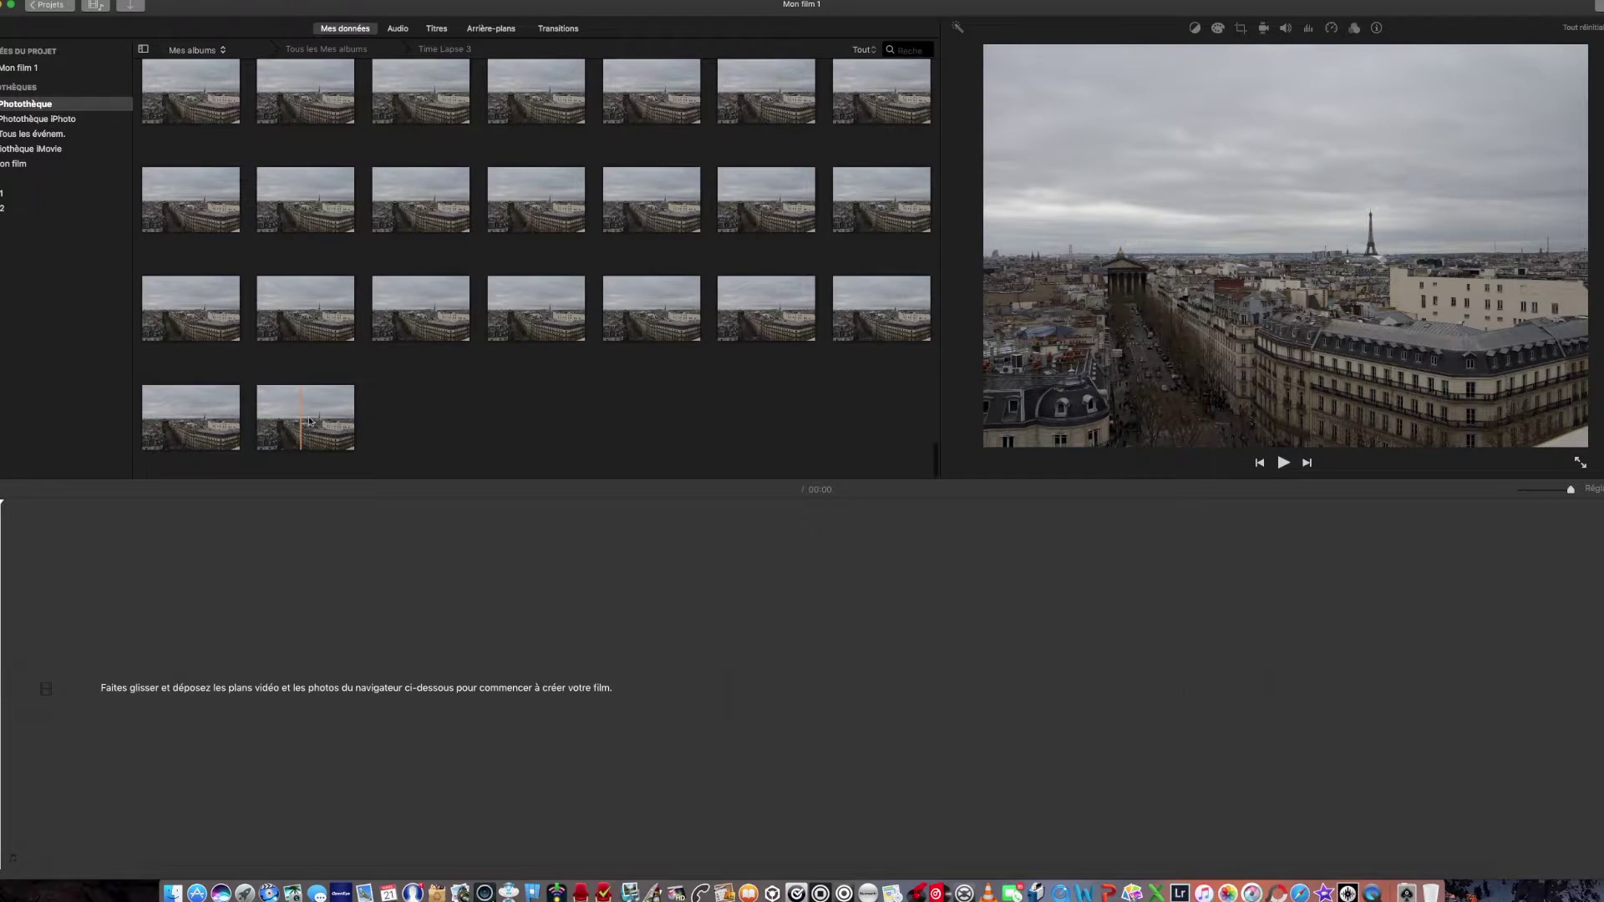
{"action": "key", "text": "super+a"}
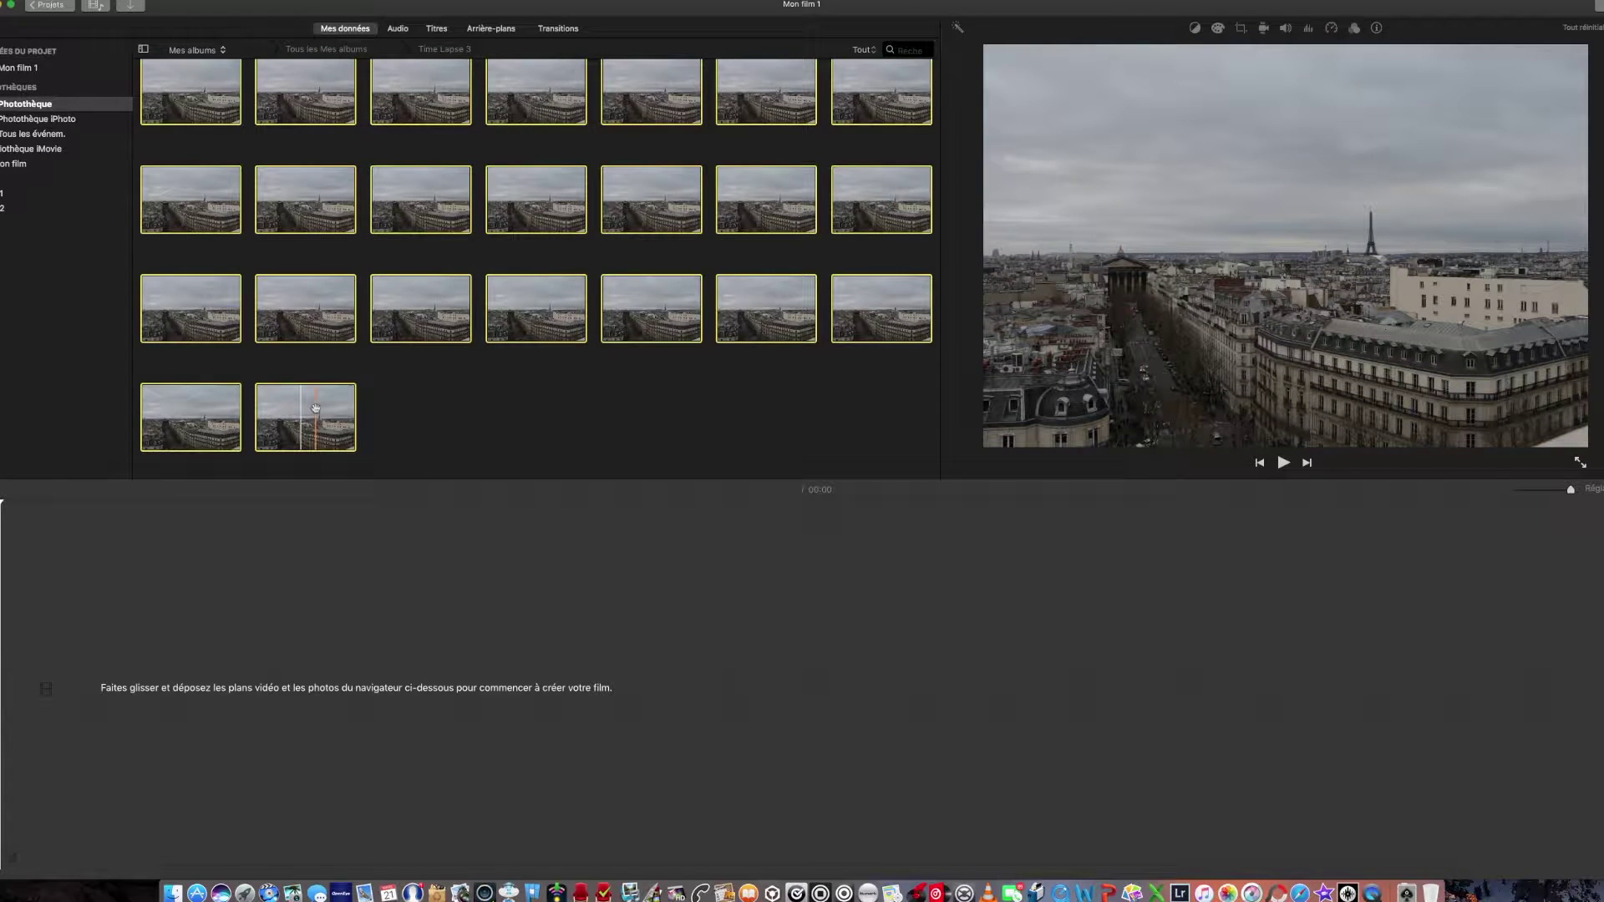
{"action": "left_click_drag", "start_coordinate": [311, 419], "coordinate": [330, 695]}
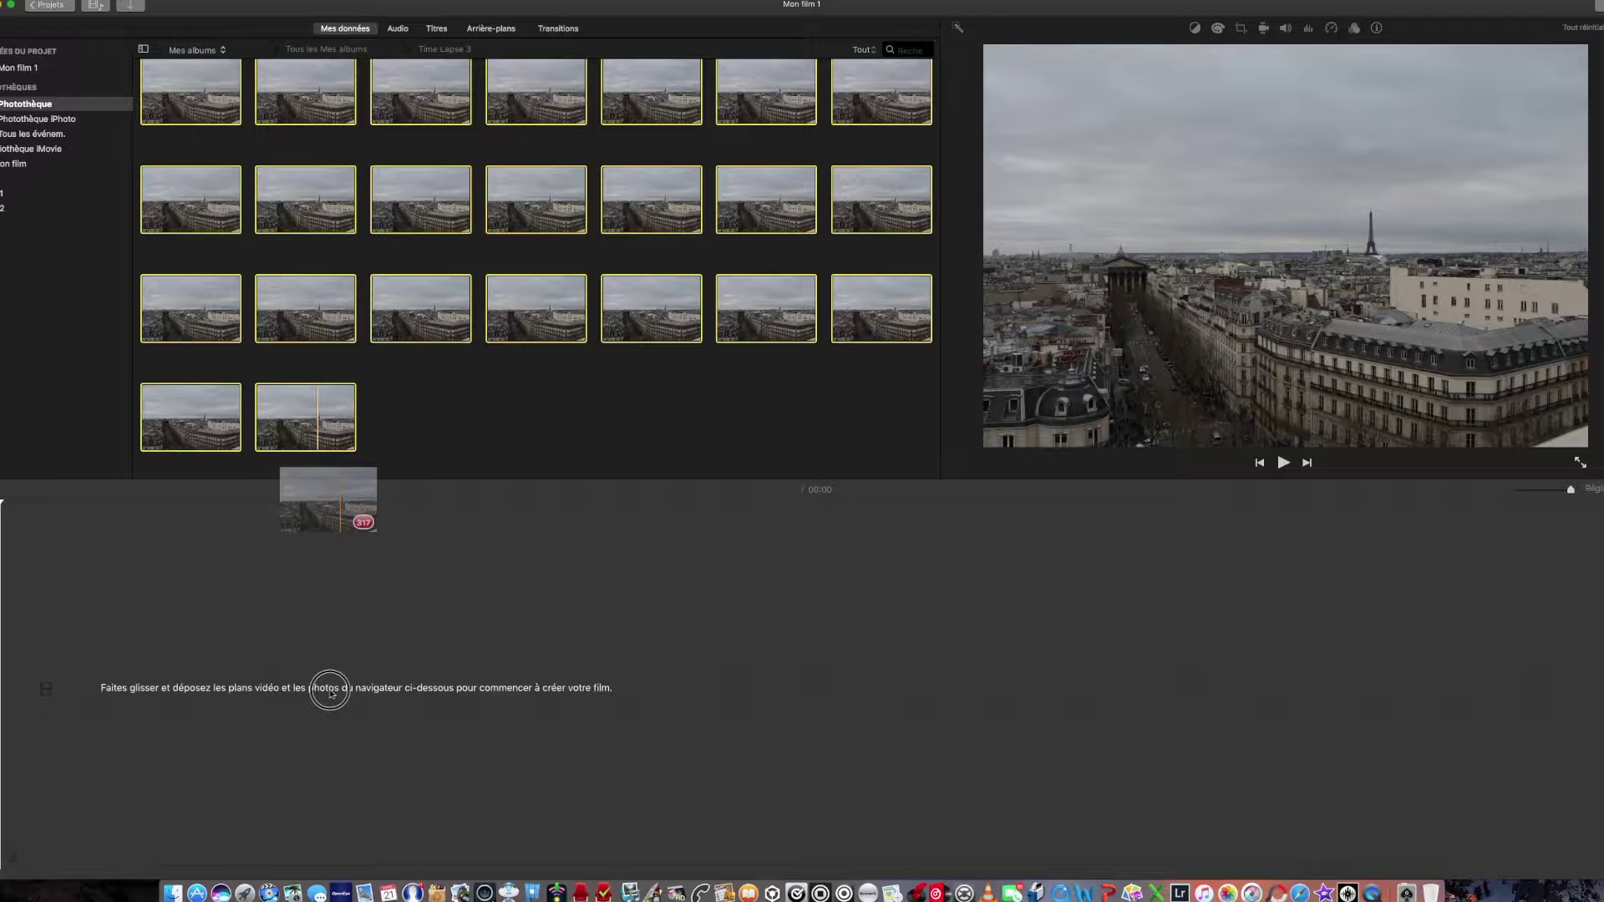
{"action": "left_click_drag", "start_coordinate": [330, 691], "coordinate": [155, 690]}
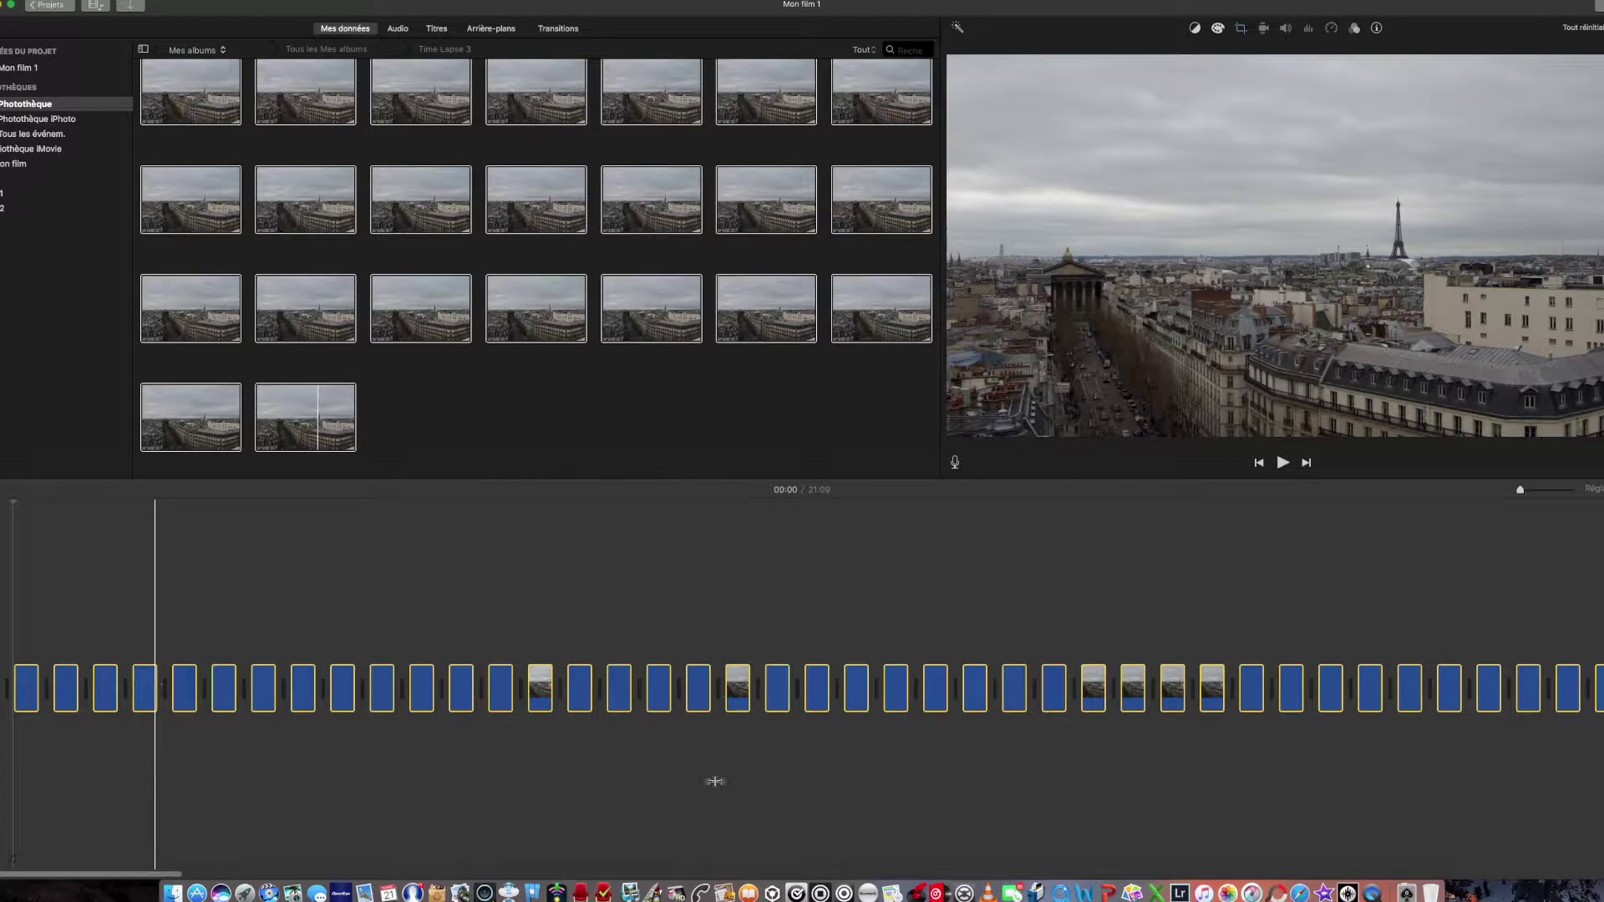
{"action": "left_click", "coordinate": [796, 788]}
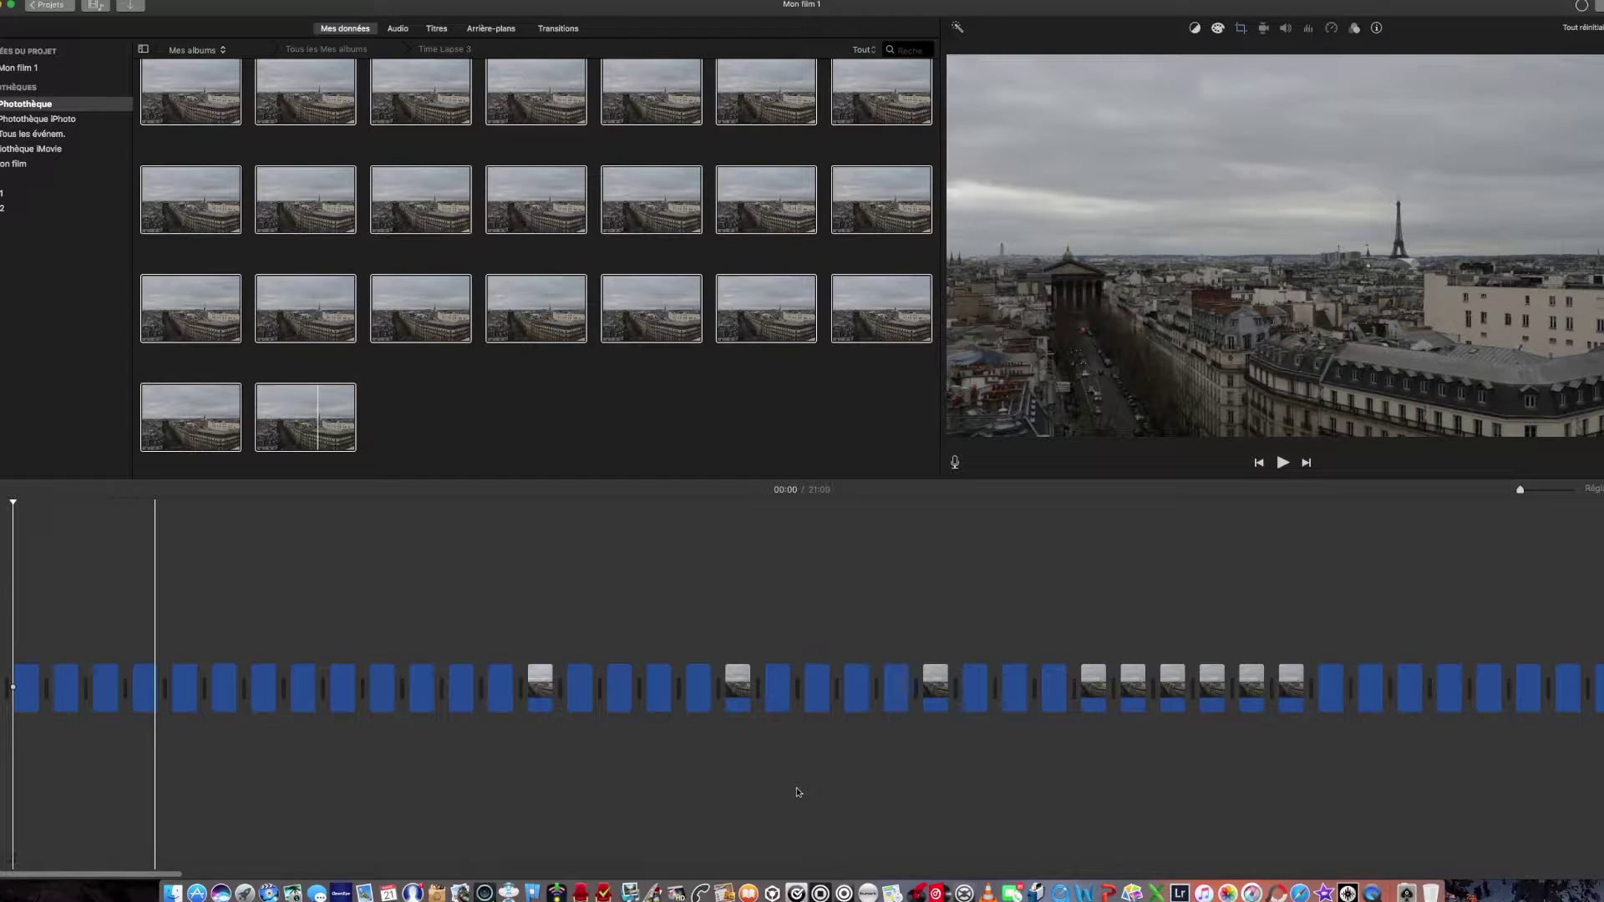
- Check the progress of the background photo import
{"action": "left_click", "coordinate": [1581, 8]}
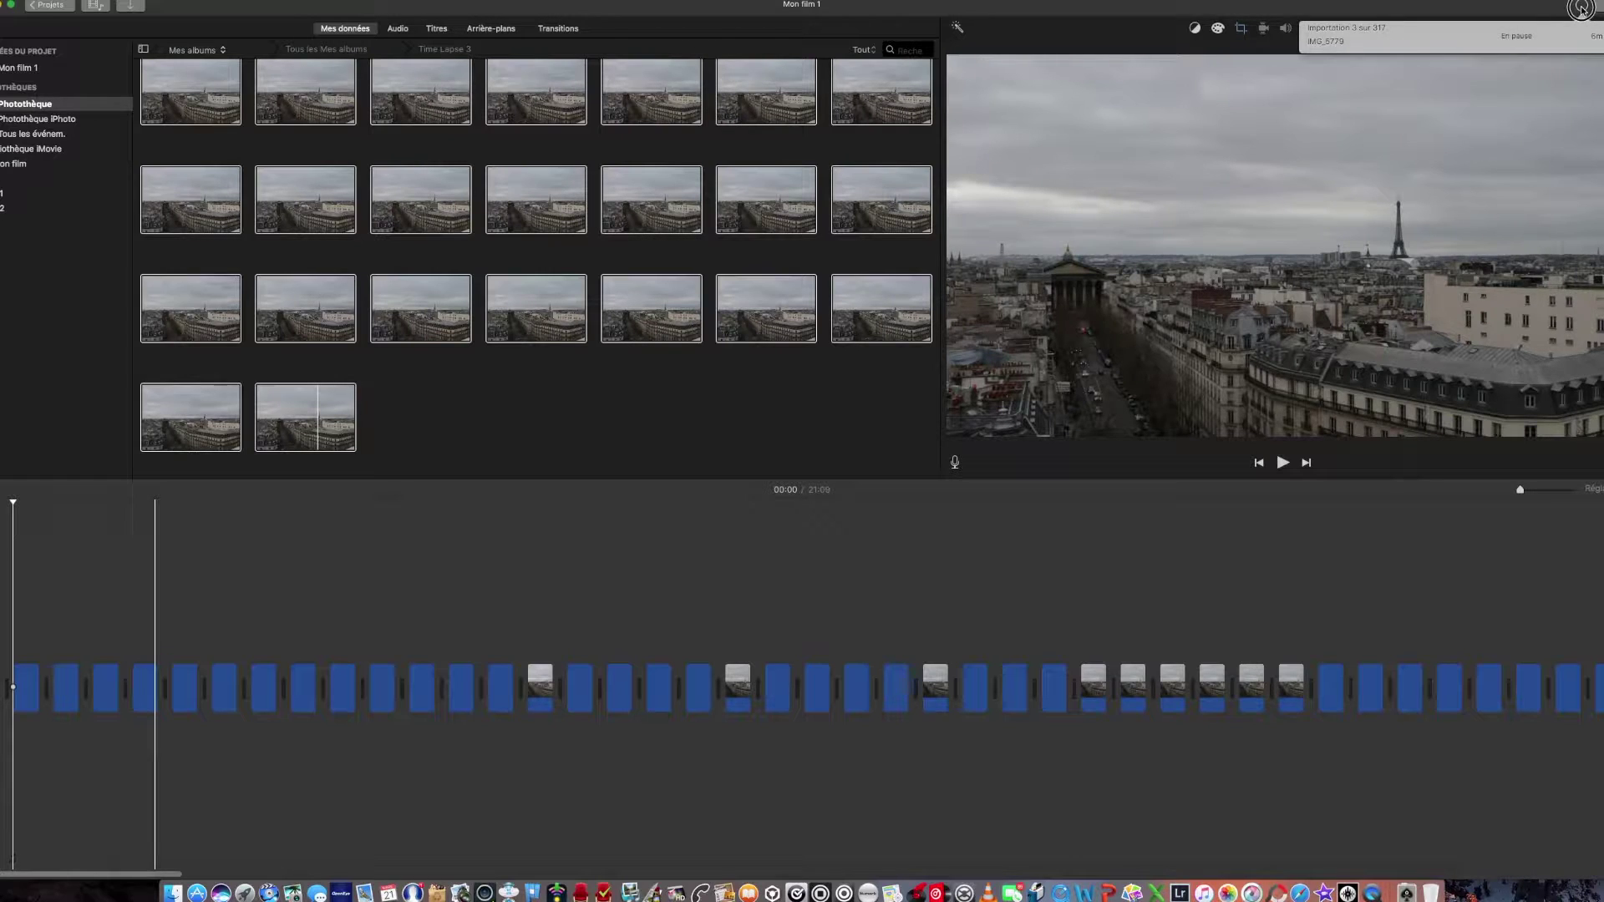
{"action": "left_click", "coordinate": [1582, 8]}
{"action": "left_click", "coordinate": [1581, 7]}
{"action": "left_click", "coordinate": [1581, 7]}
- Set the crop style of all photos in the timeline to "Adapter"
{"action": "left_click", "coordinate": [777, 687]}
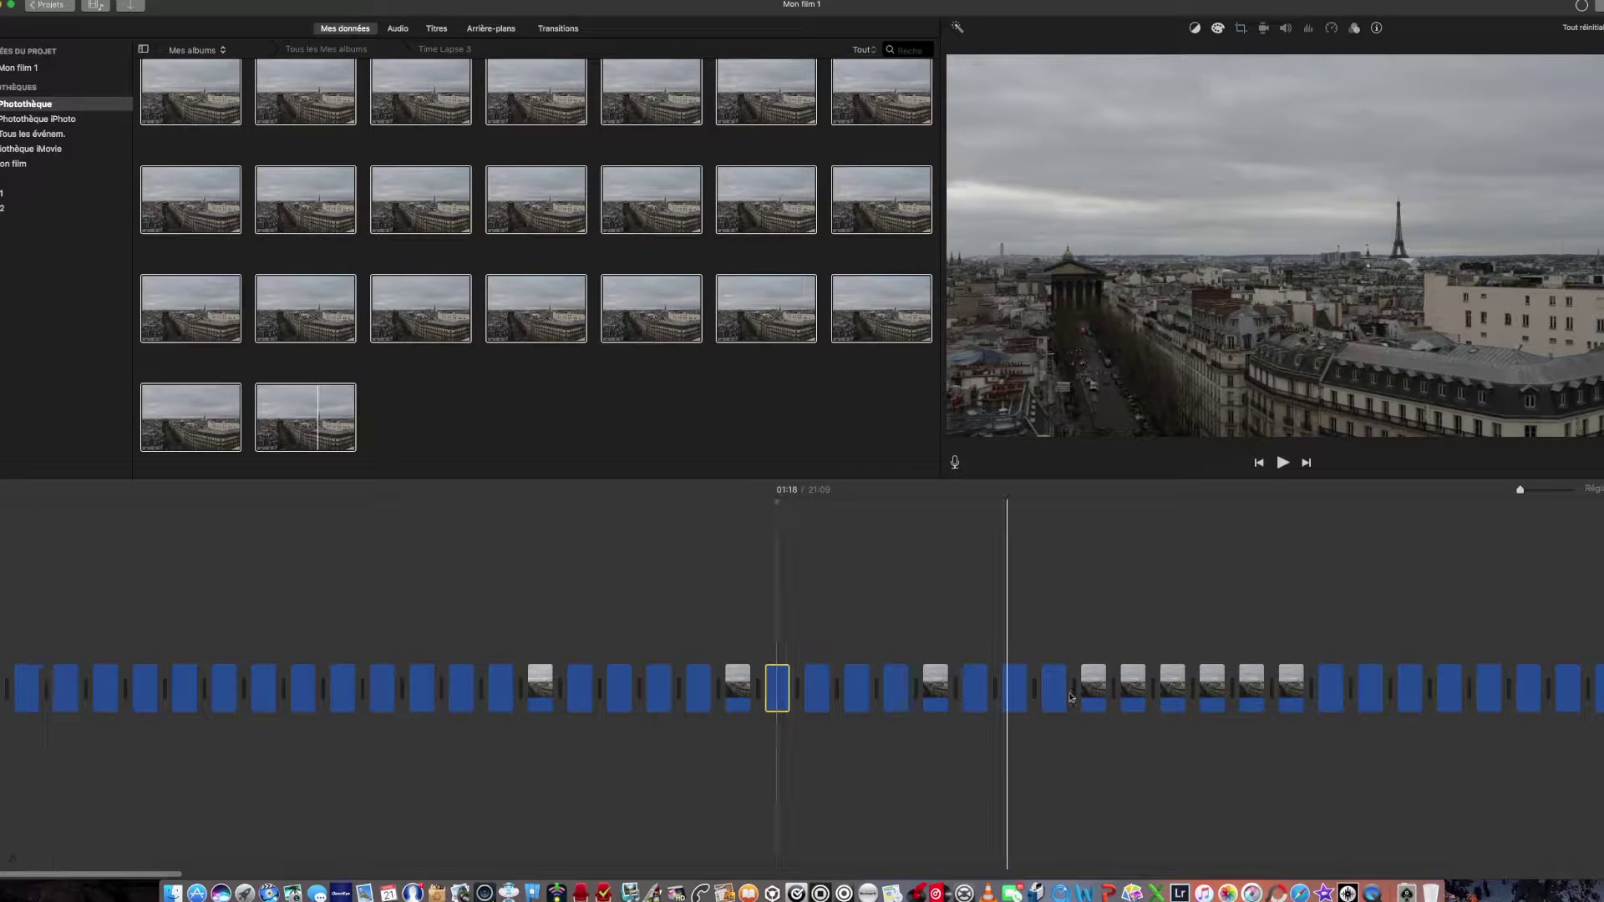
{"action": "key", "text": "super+a"}
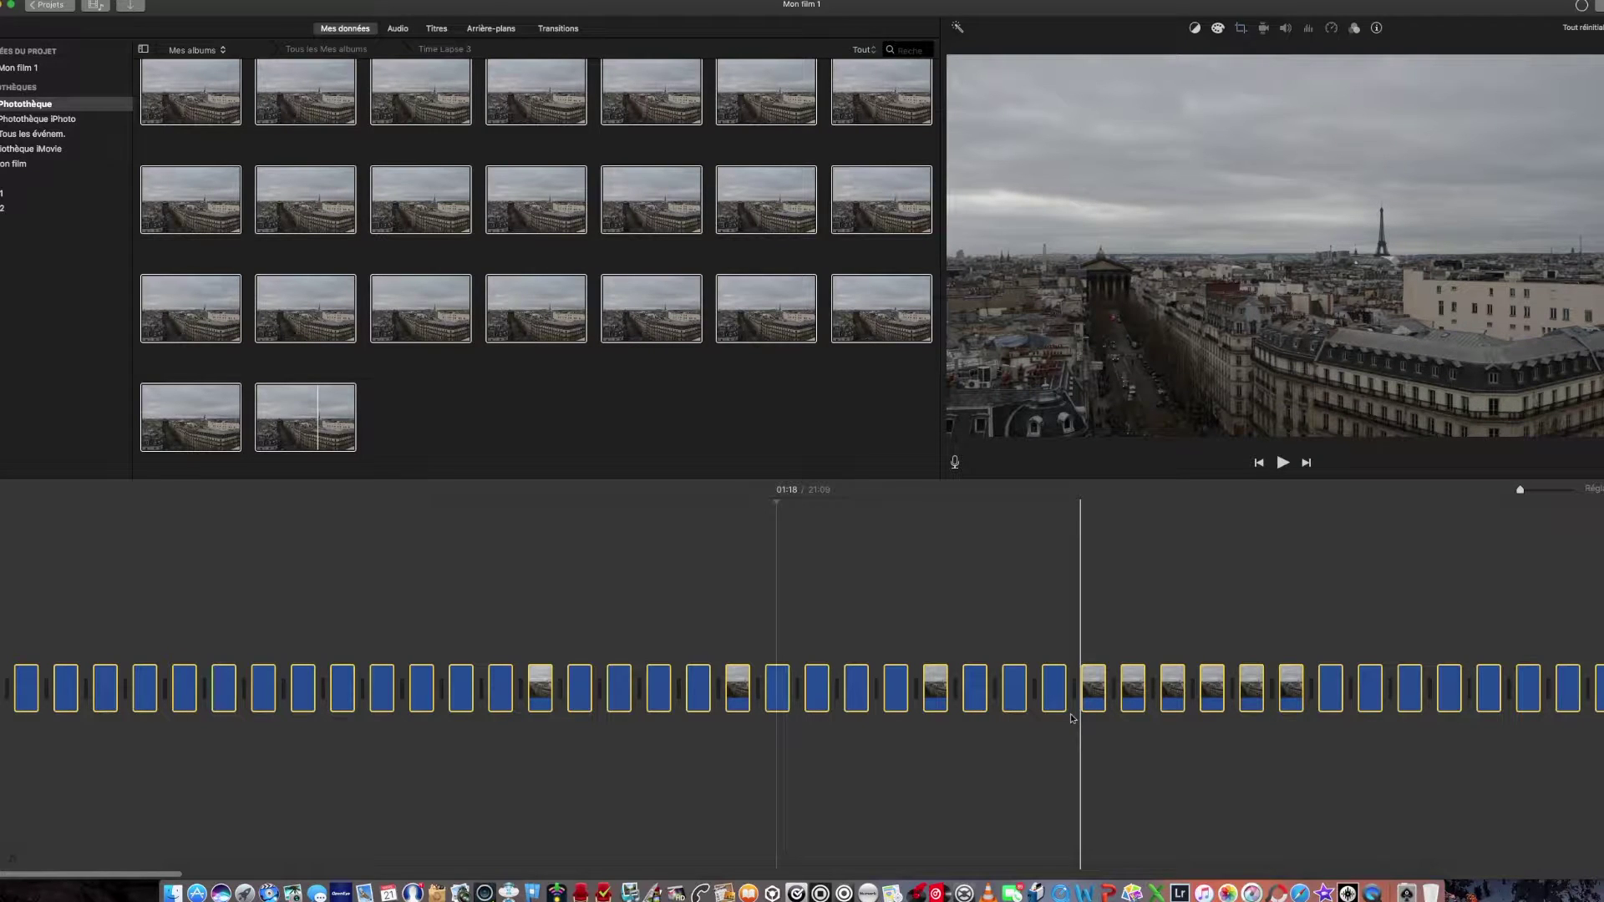
{"action": "left_click", "coordinate": [1241, 29]}
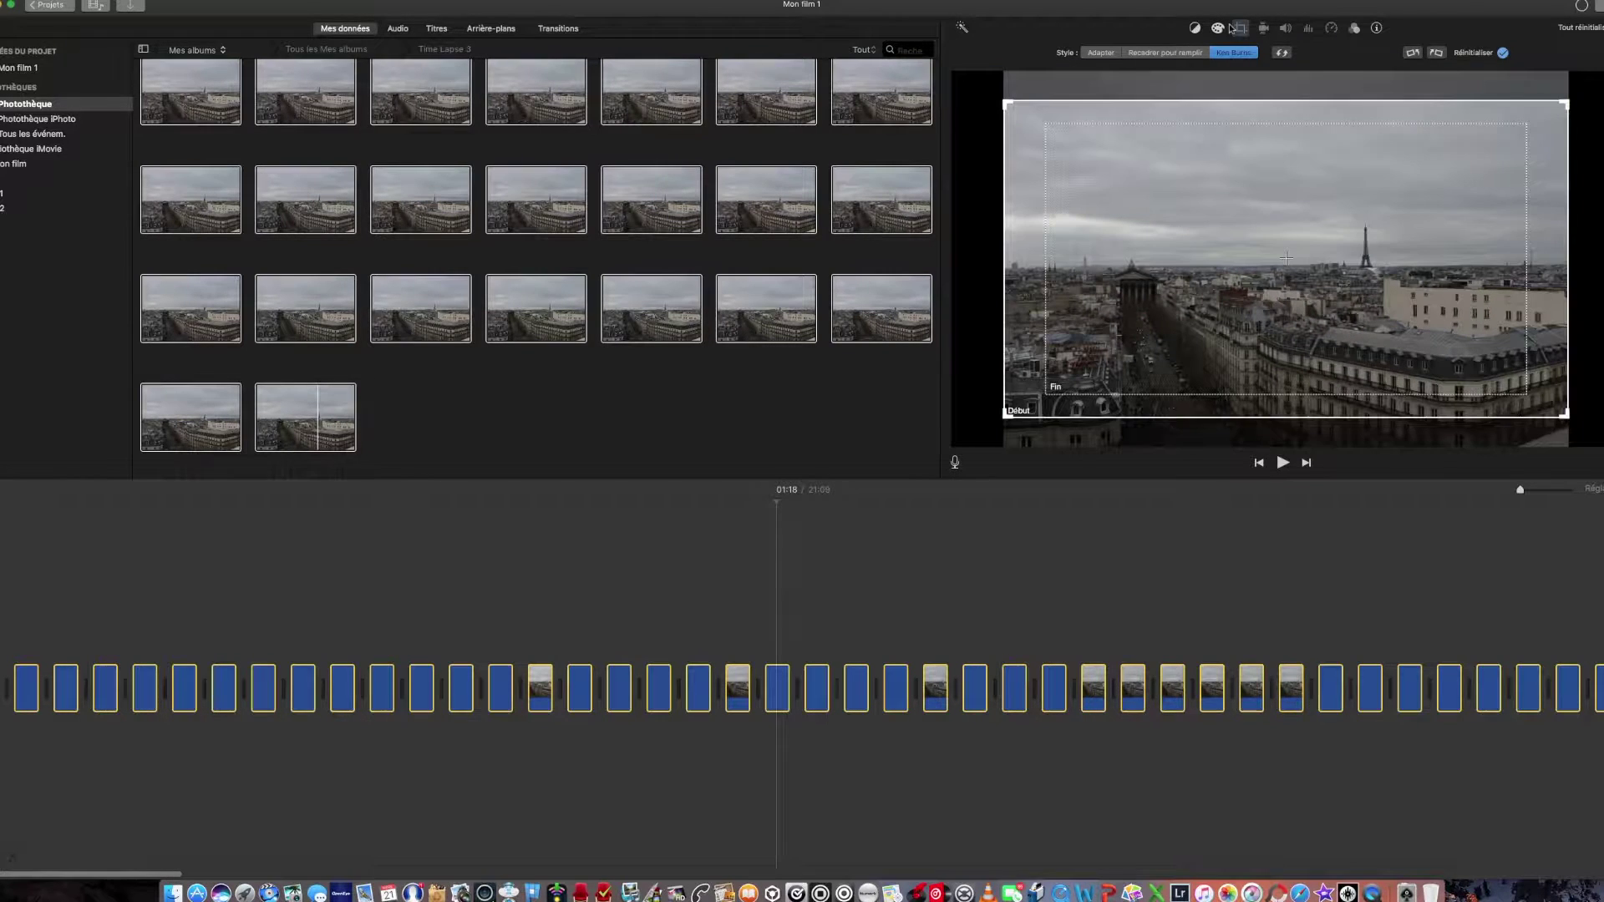
{"action": "left_click", "coordinate": [1093, 52]}
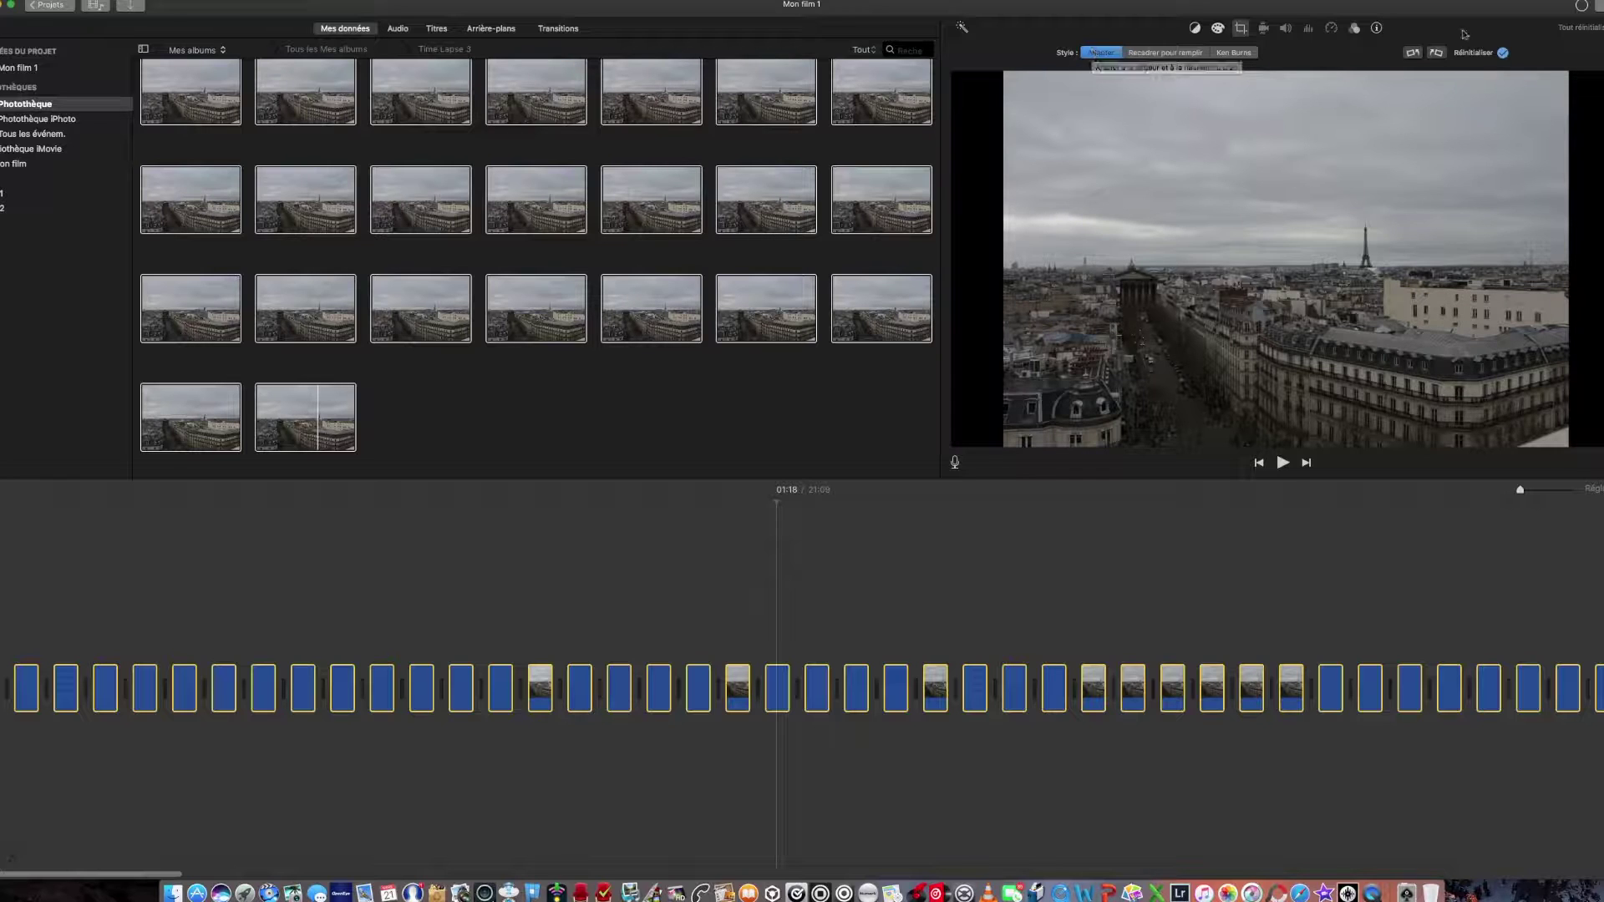
- Set the duration of all the selected timeline photos to 0,3 s
{"action": "left_click", "coordinate": [1376, 27]}
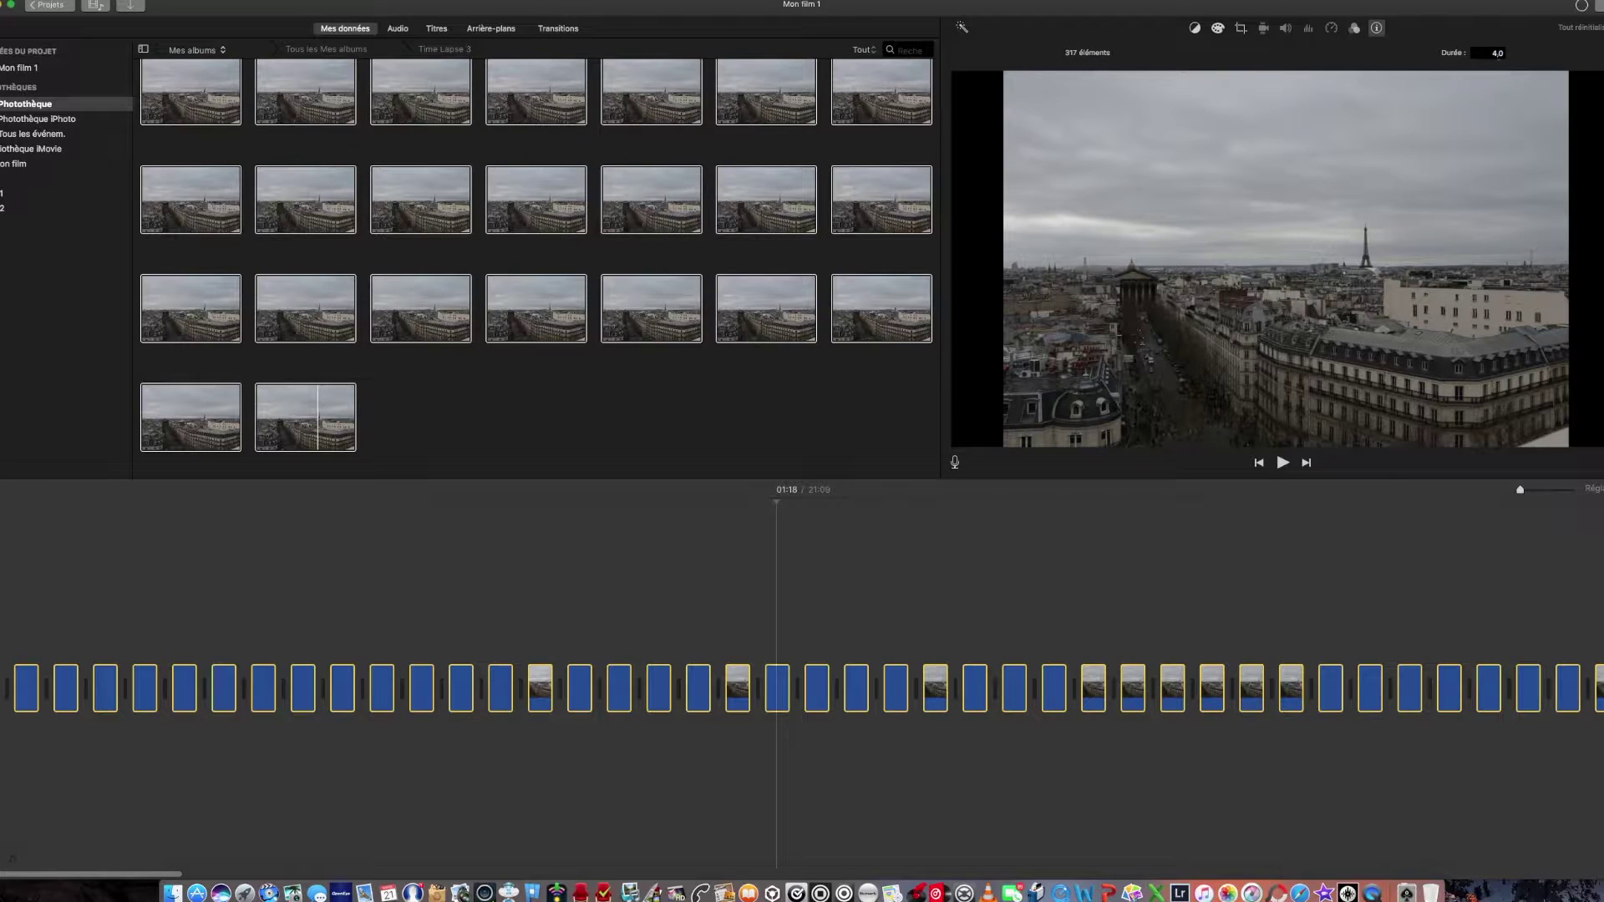
{"action": "left_click", "coordinate": [1497, 54]}
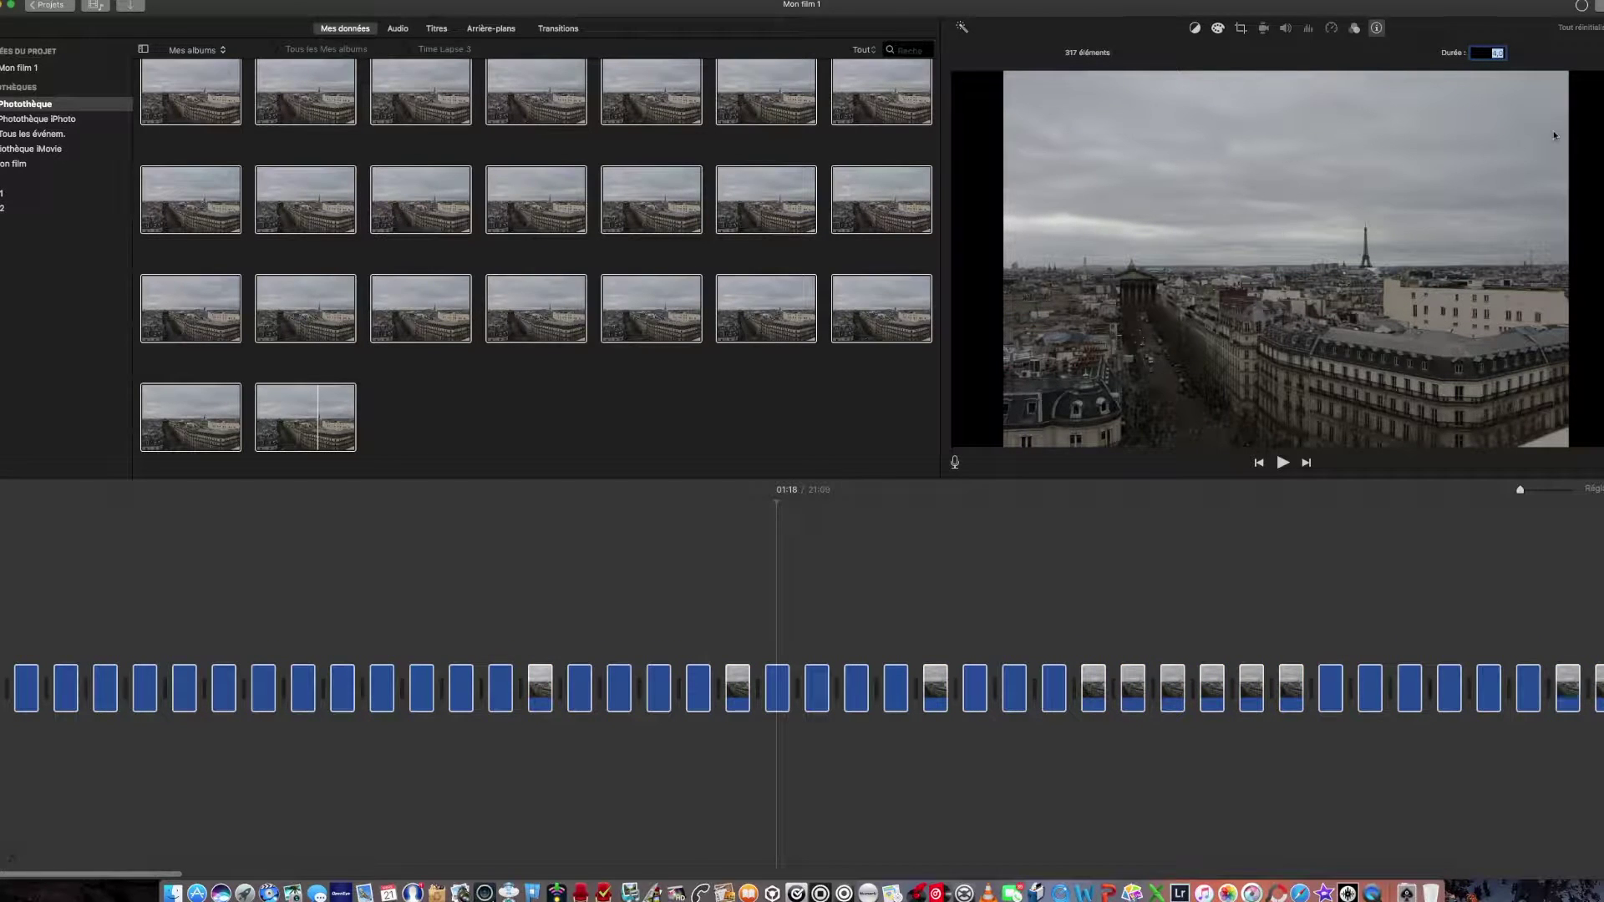
{"action": "type", "text": "0,3"}
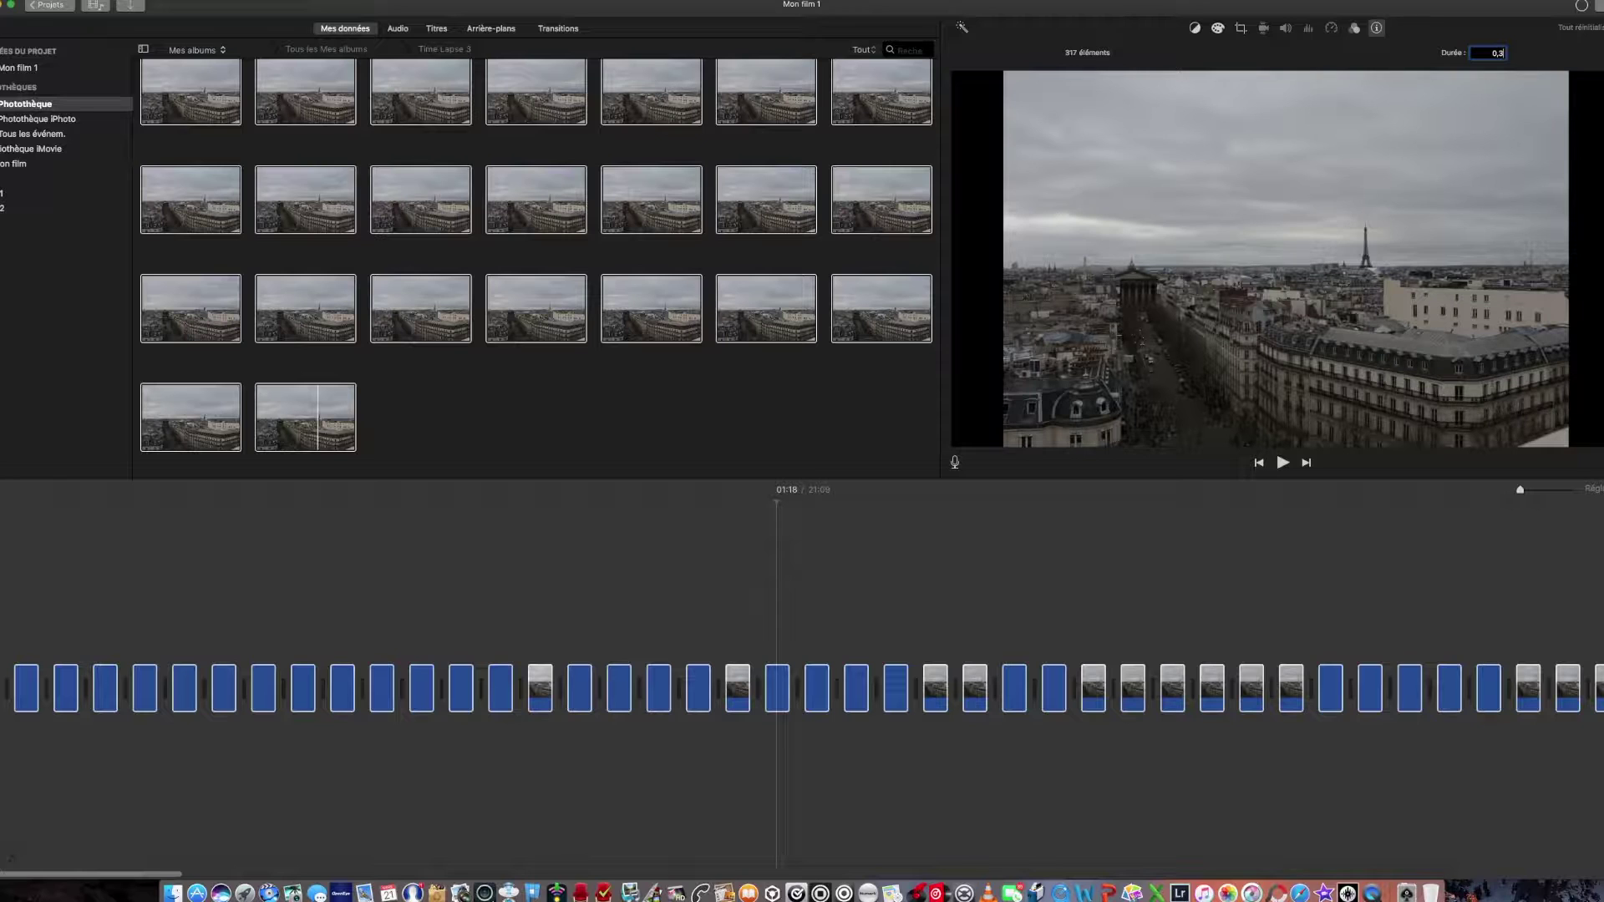
{"action": "key", "text": "Return"}
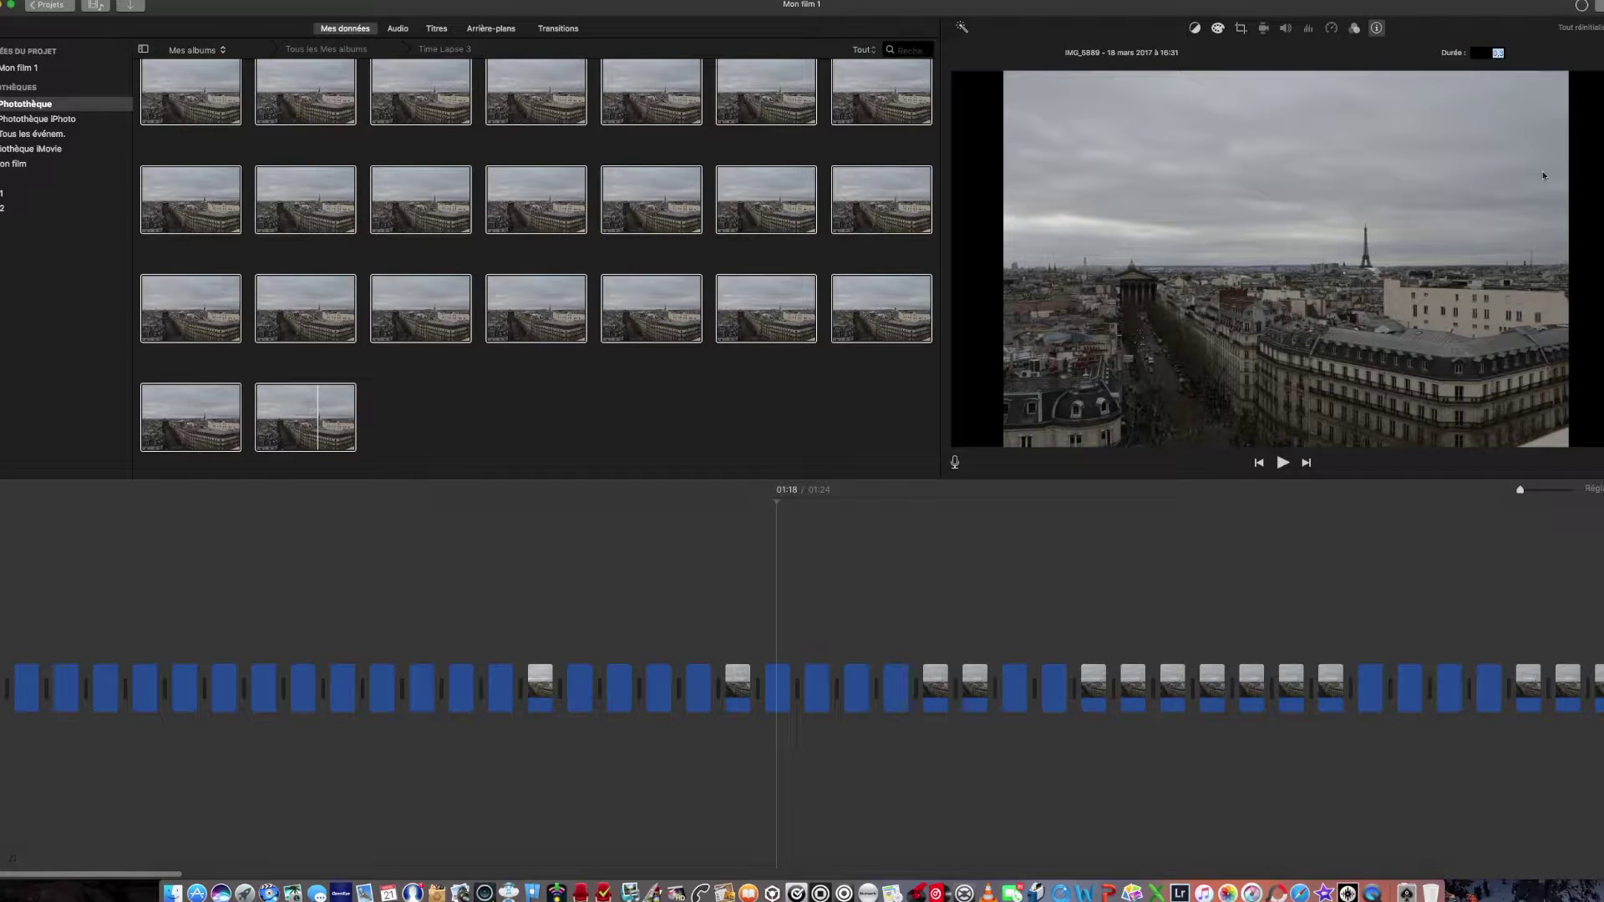
{"action": "left_click", "coordinate": [312, 788]}
{"action": "left_click", "coordinate": [313, 585]}
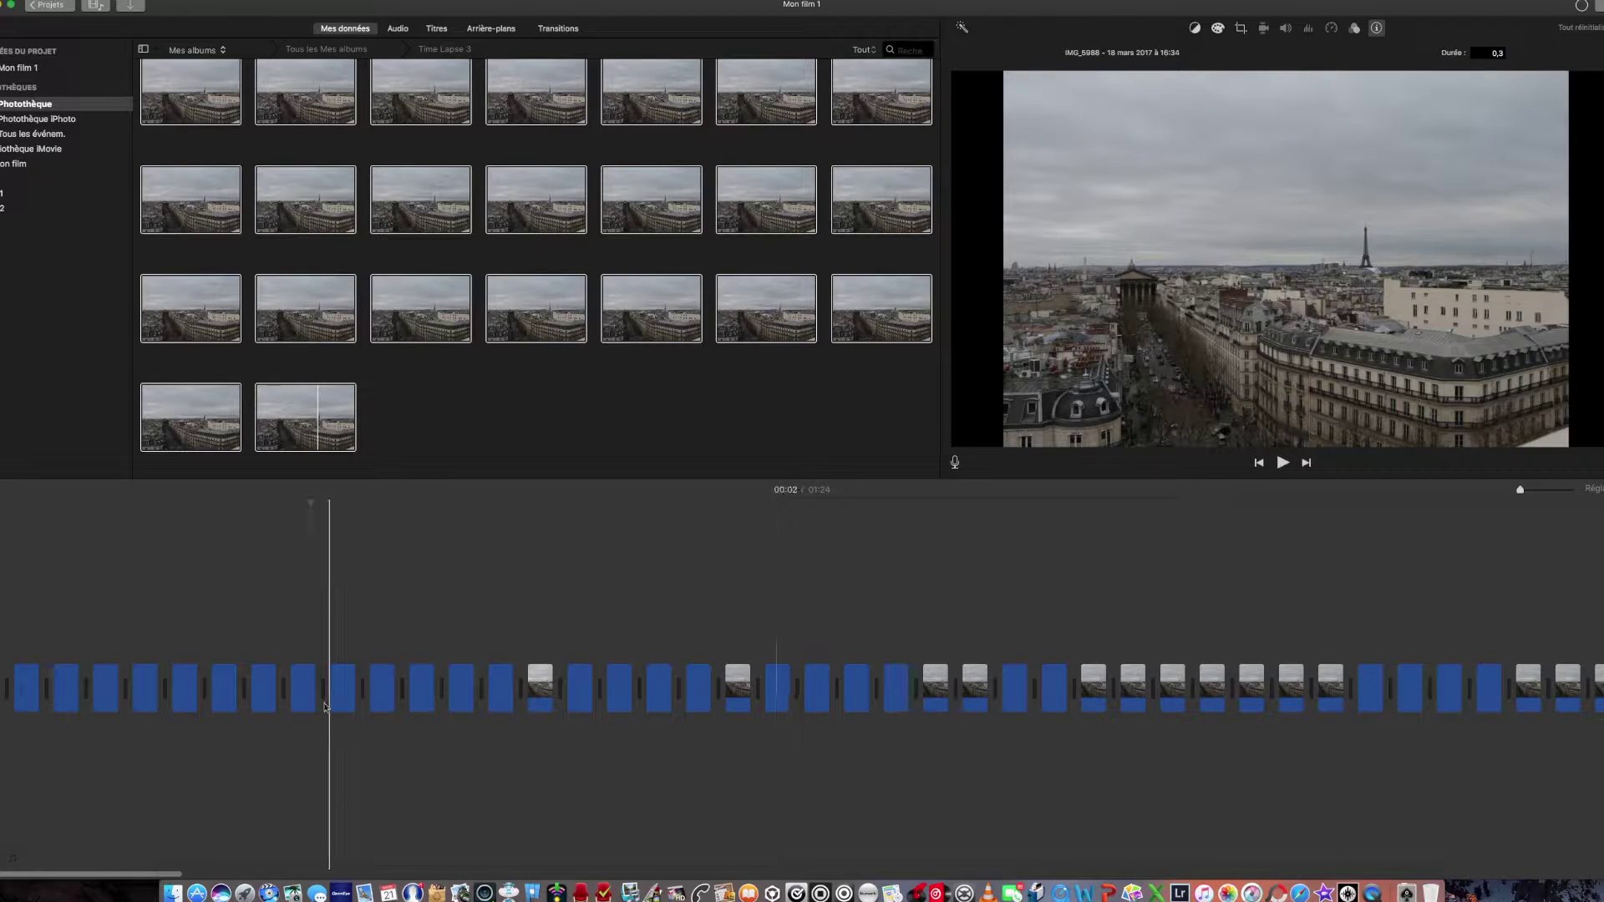
- Add a "Mosaïque" transition before the first photo in the timeline
{"action": "left_click", "coordinate": [550, 30]}
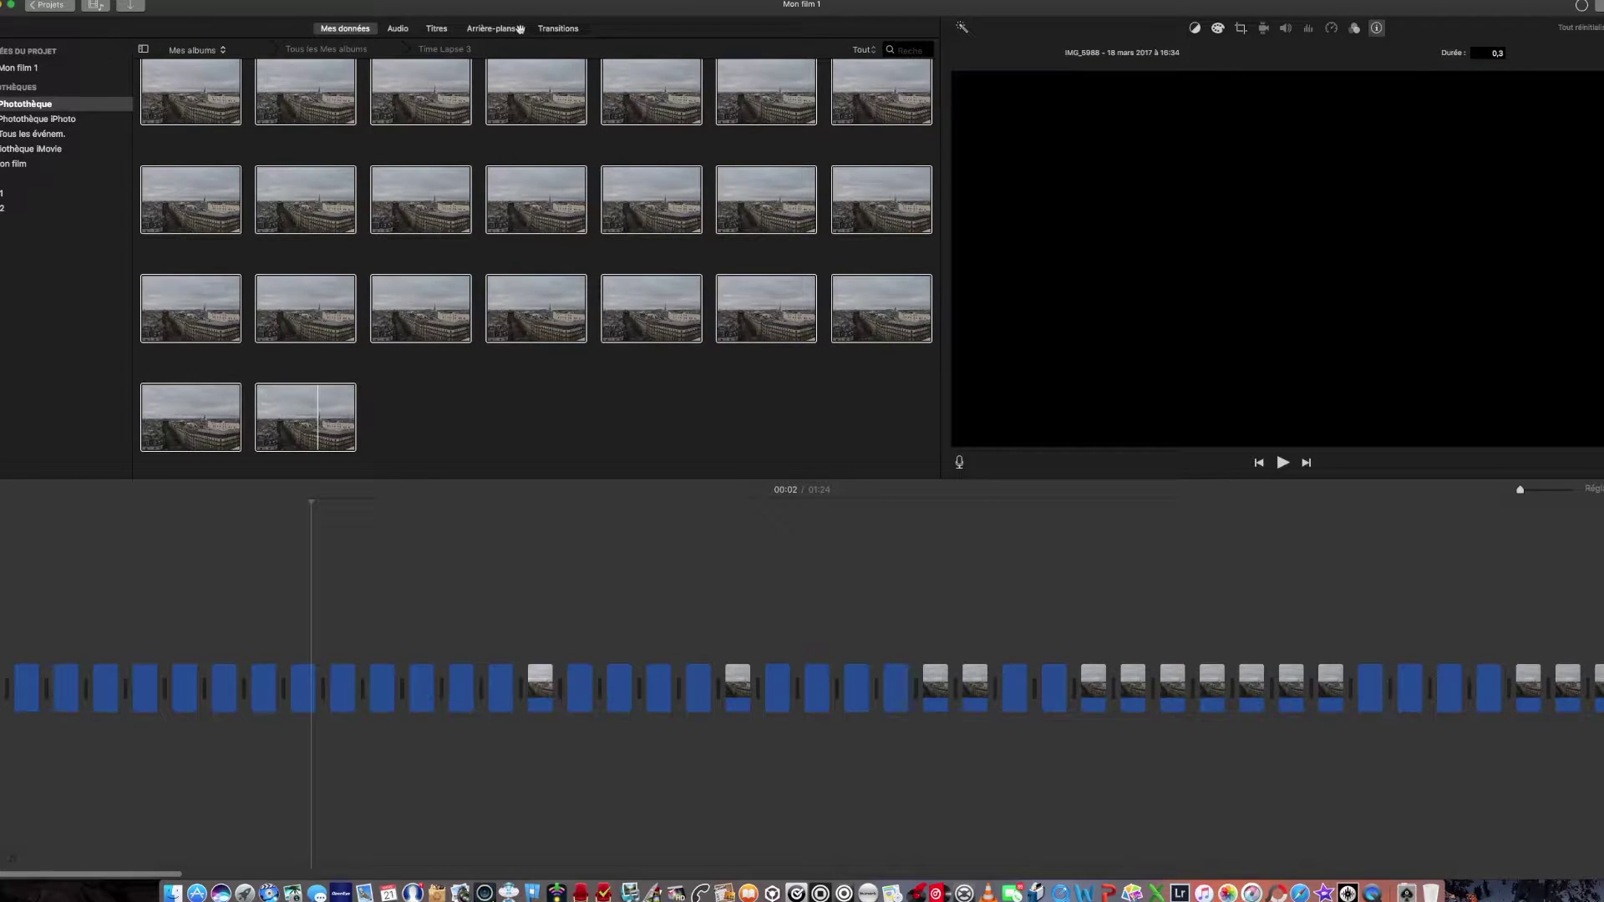
{"action": "left_click", "coordinate": [555, 29]}
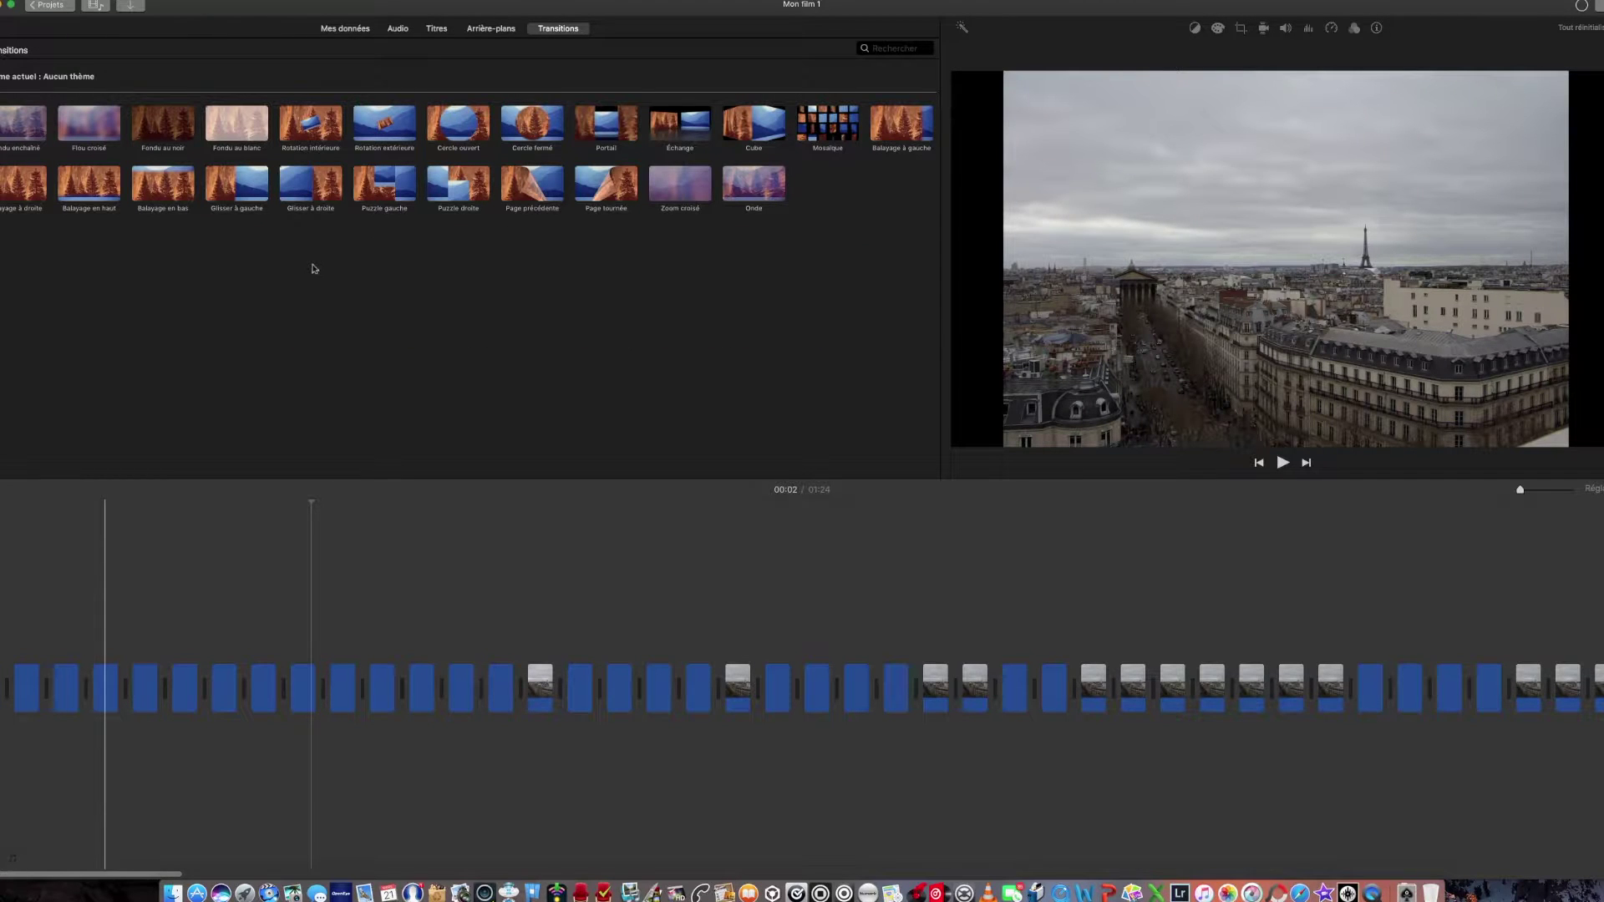
{"action": "mouse_move", "coordinate": [820, 127]}
{"action": "left_mouse_down"}
{"action": "mouse_move", "coordinate": [43, 723]}
{"action": "mouse_move", "coordinate": [5, 695]}
{"action": "left_mouse_up"}
- Add a "Mosaïque" transition after the last photo in the timeline and play the film's ending
{"action": "scroll", "coordinate": [154, 685], "scroll_direction": "right", "scroll_amount": 8}
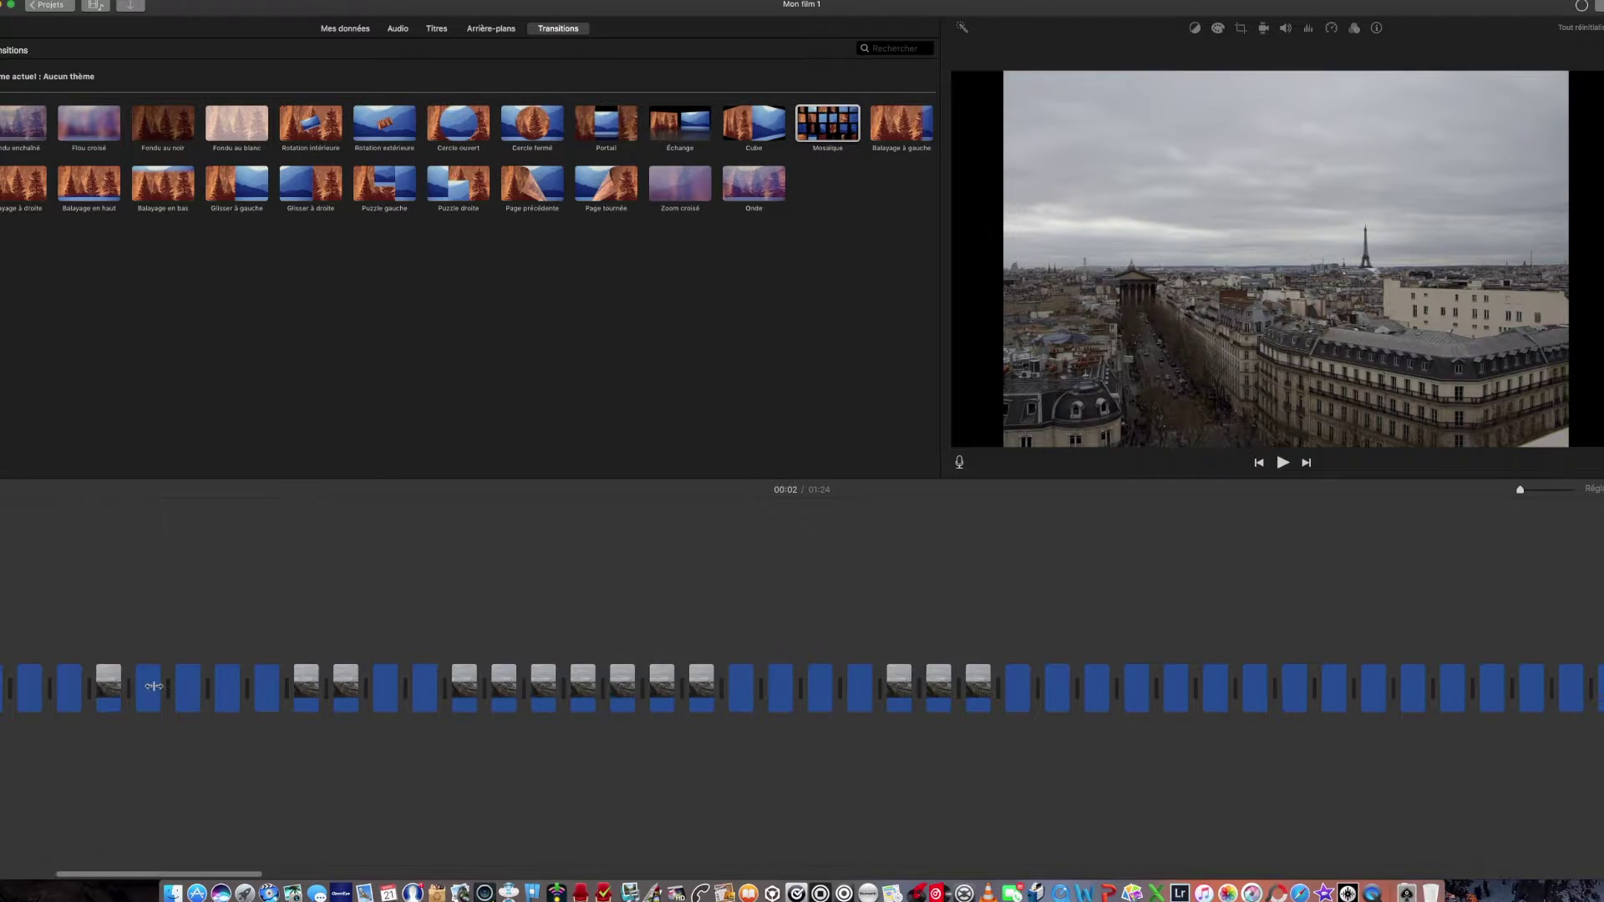
{"action": "scroll", "coordinate": [153, 685], "scroll_direction": "right", "scroll_amount": 15}
{"action": "left_click", "coordinate": [246, 687]}
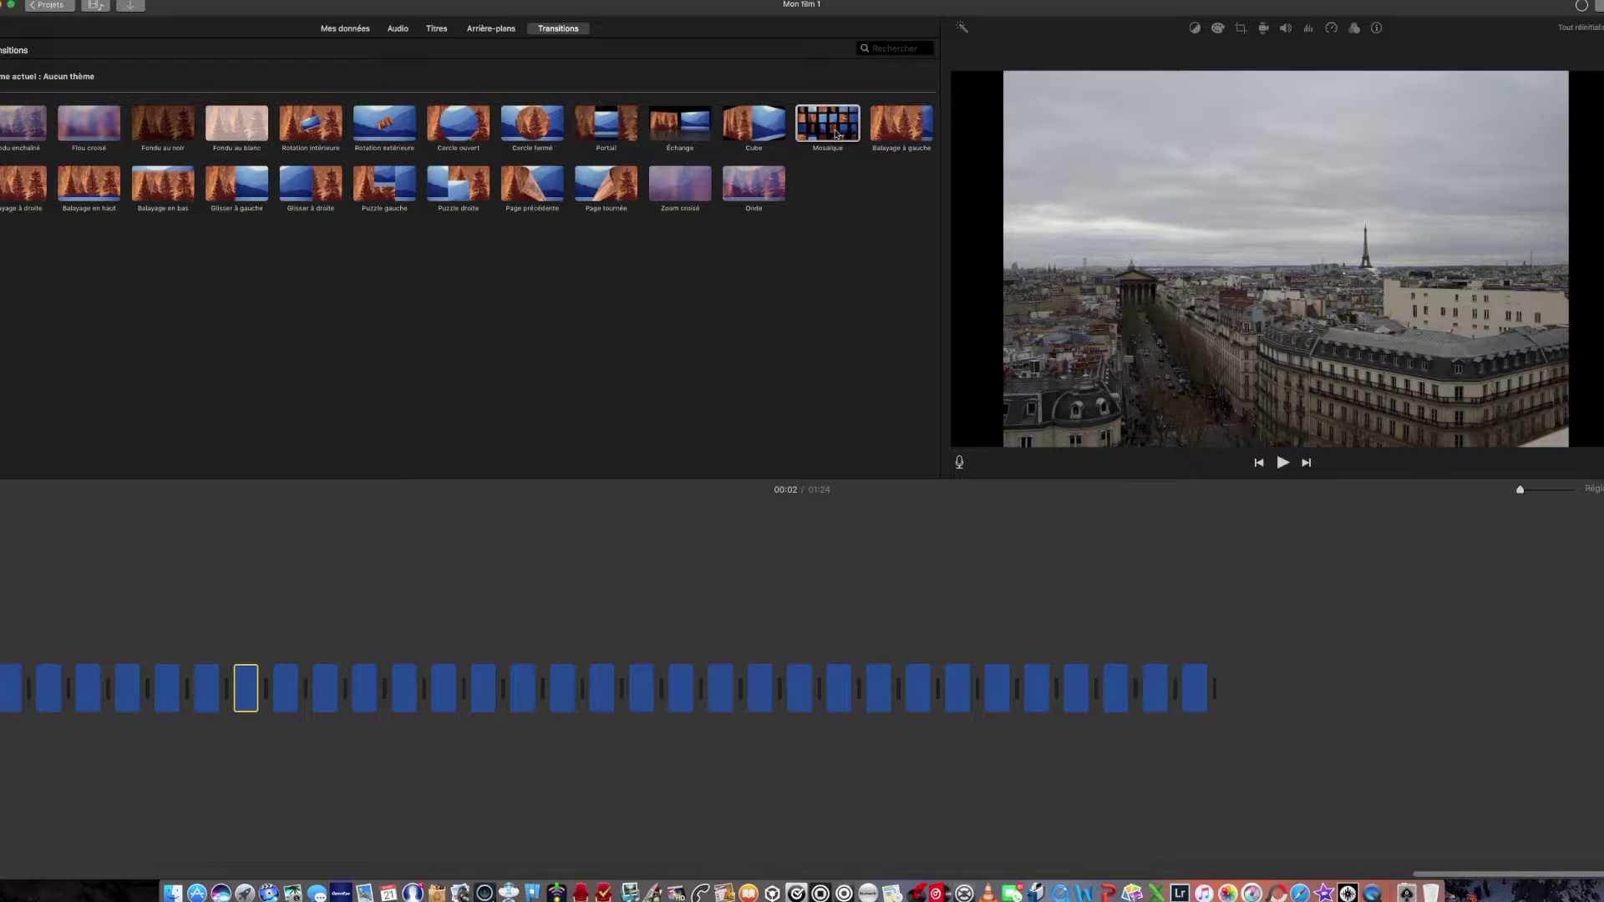
{"action": "left_click_drag", "start_coordinate": [836, 134], "coordinate": [1222, 693]}
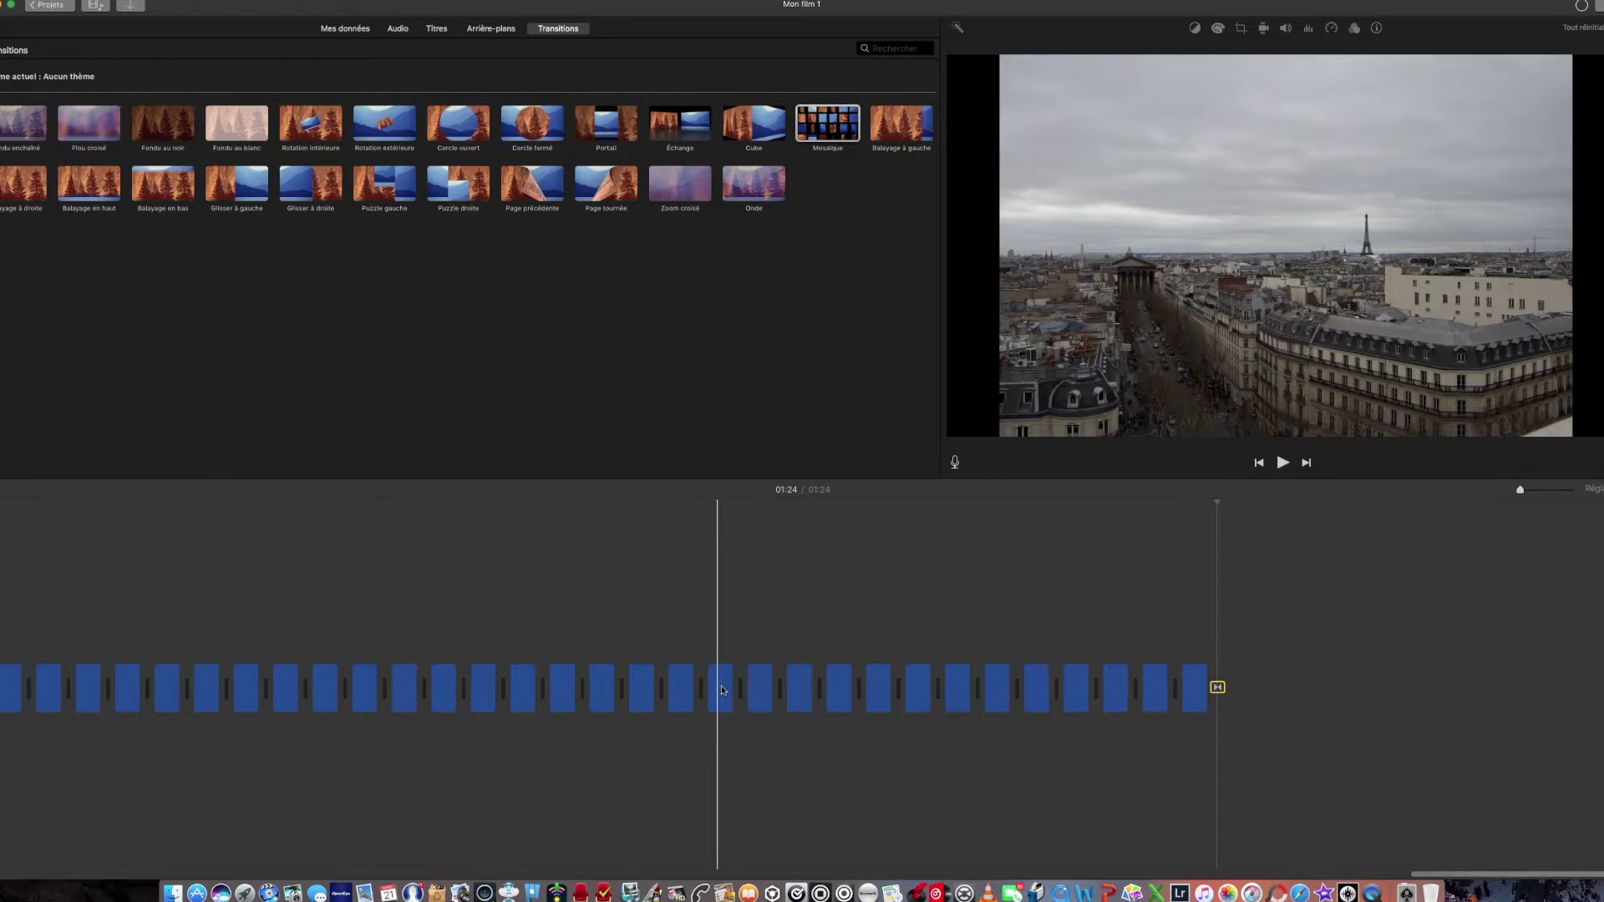
{"action": "key", "text": "space"}
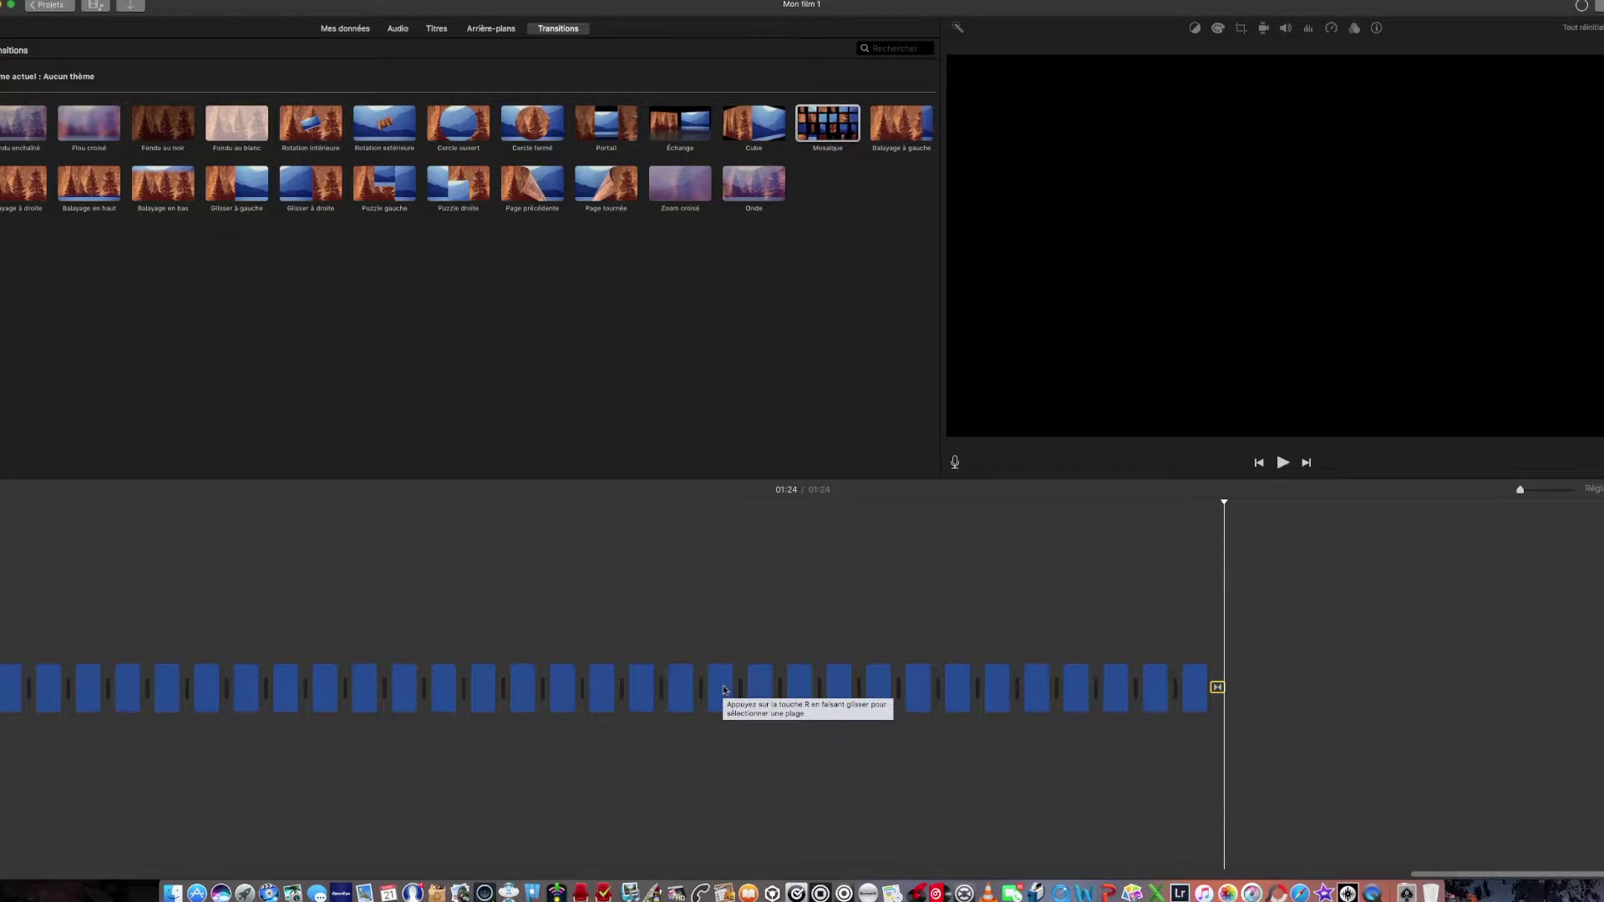
- Look at the import progress again and switch to QuickTime Player
{"action": "left_click", "coordinate": [1581, 6]}
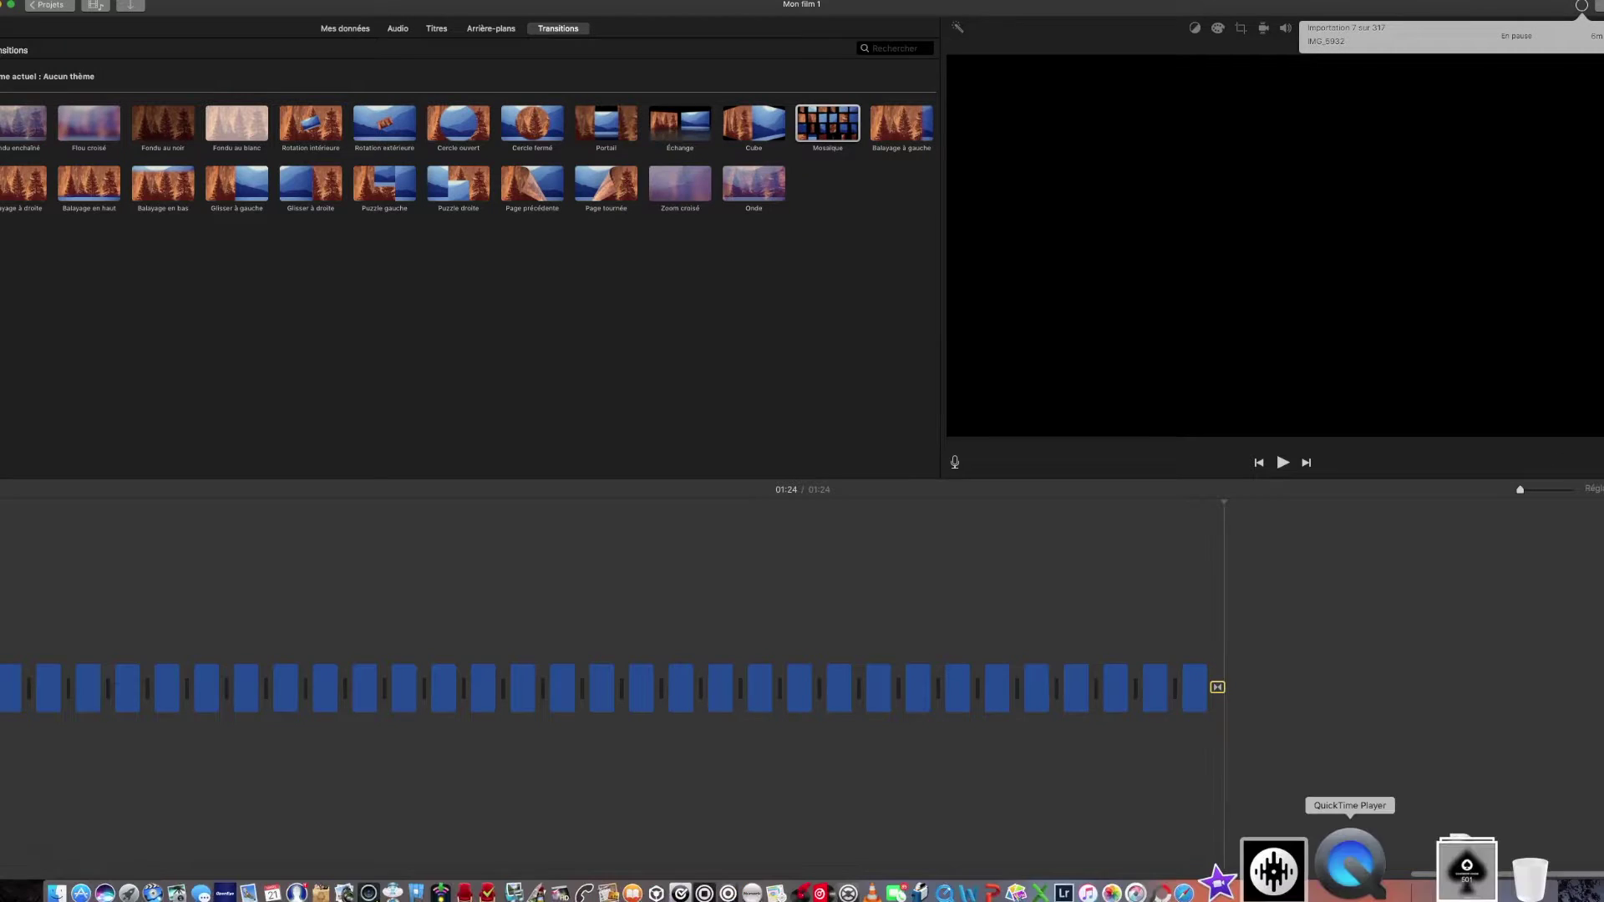
{"action": "left_click", "coordinate": [1358, 869]}
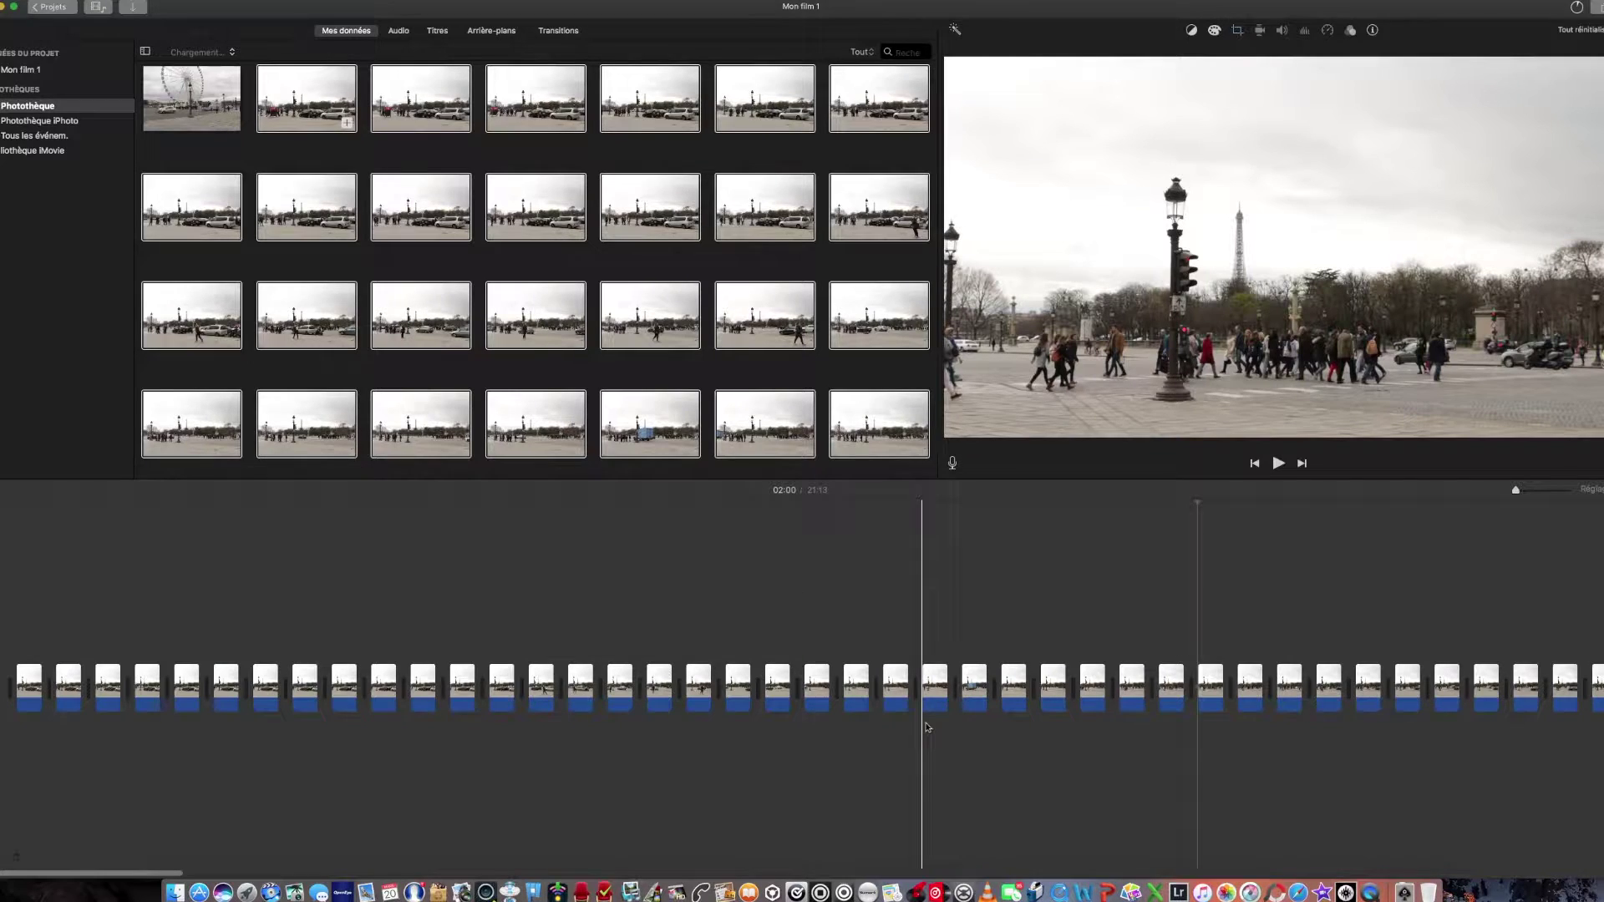
- Fit all the timeline photos to the frame with the "Ajuster" crop style
{"action": "key", "text": "super+a"}
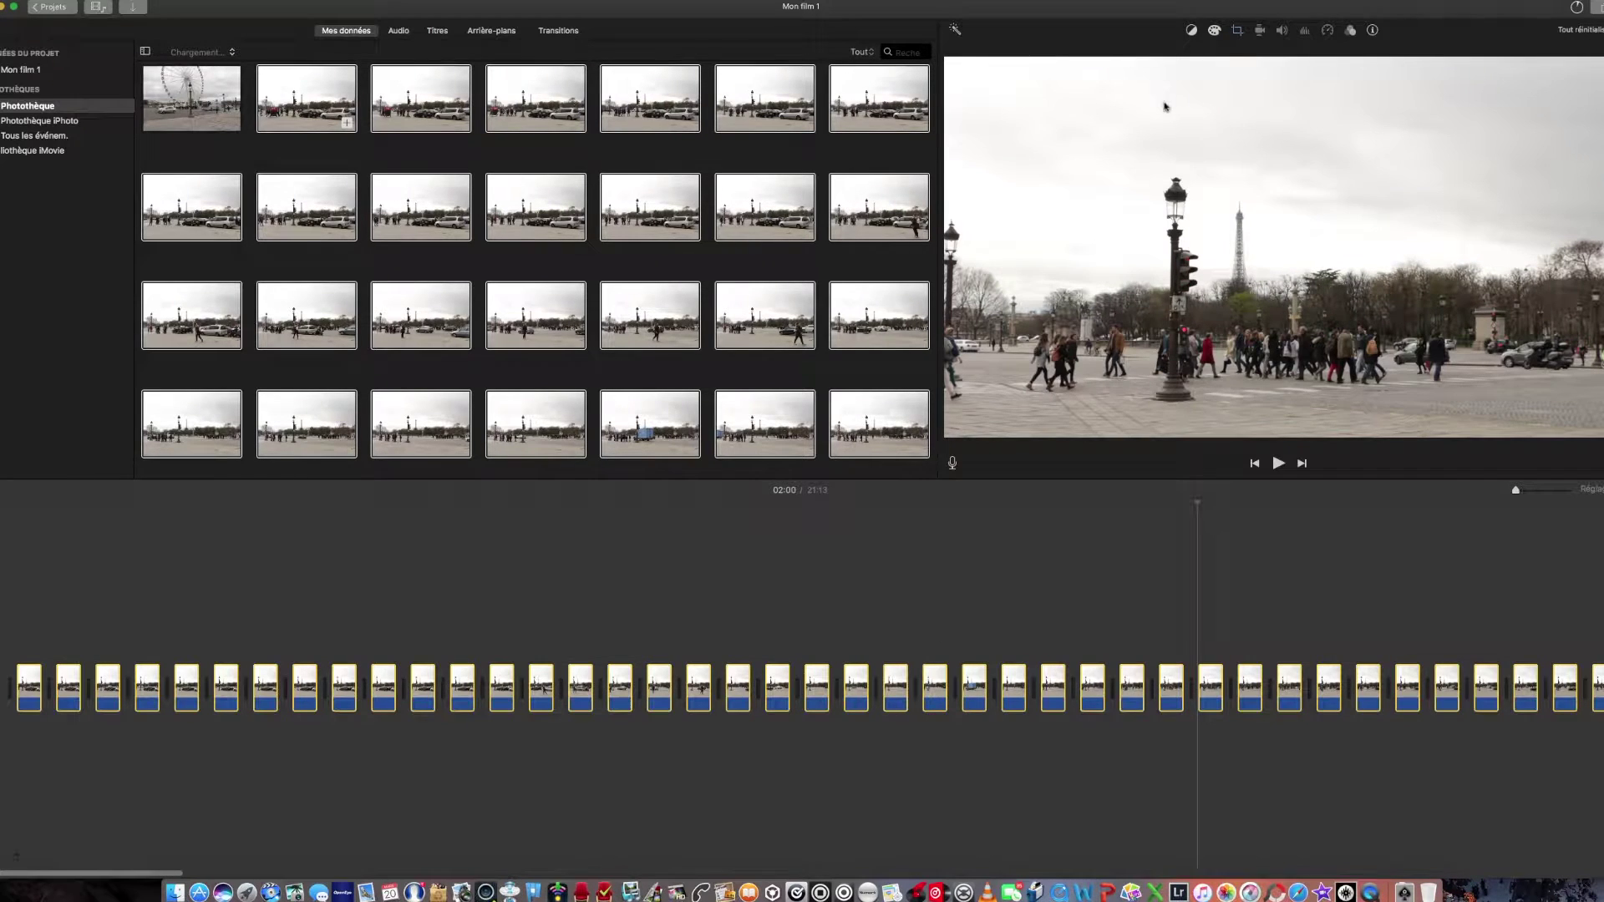
{"action": "left_click", "coordinate": [1237, 30]}
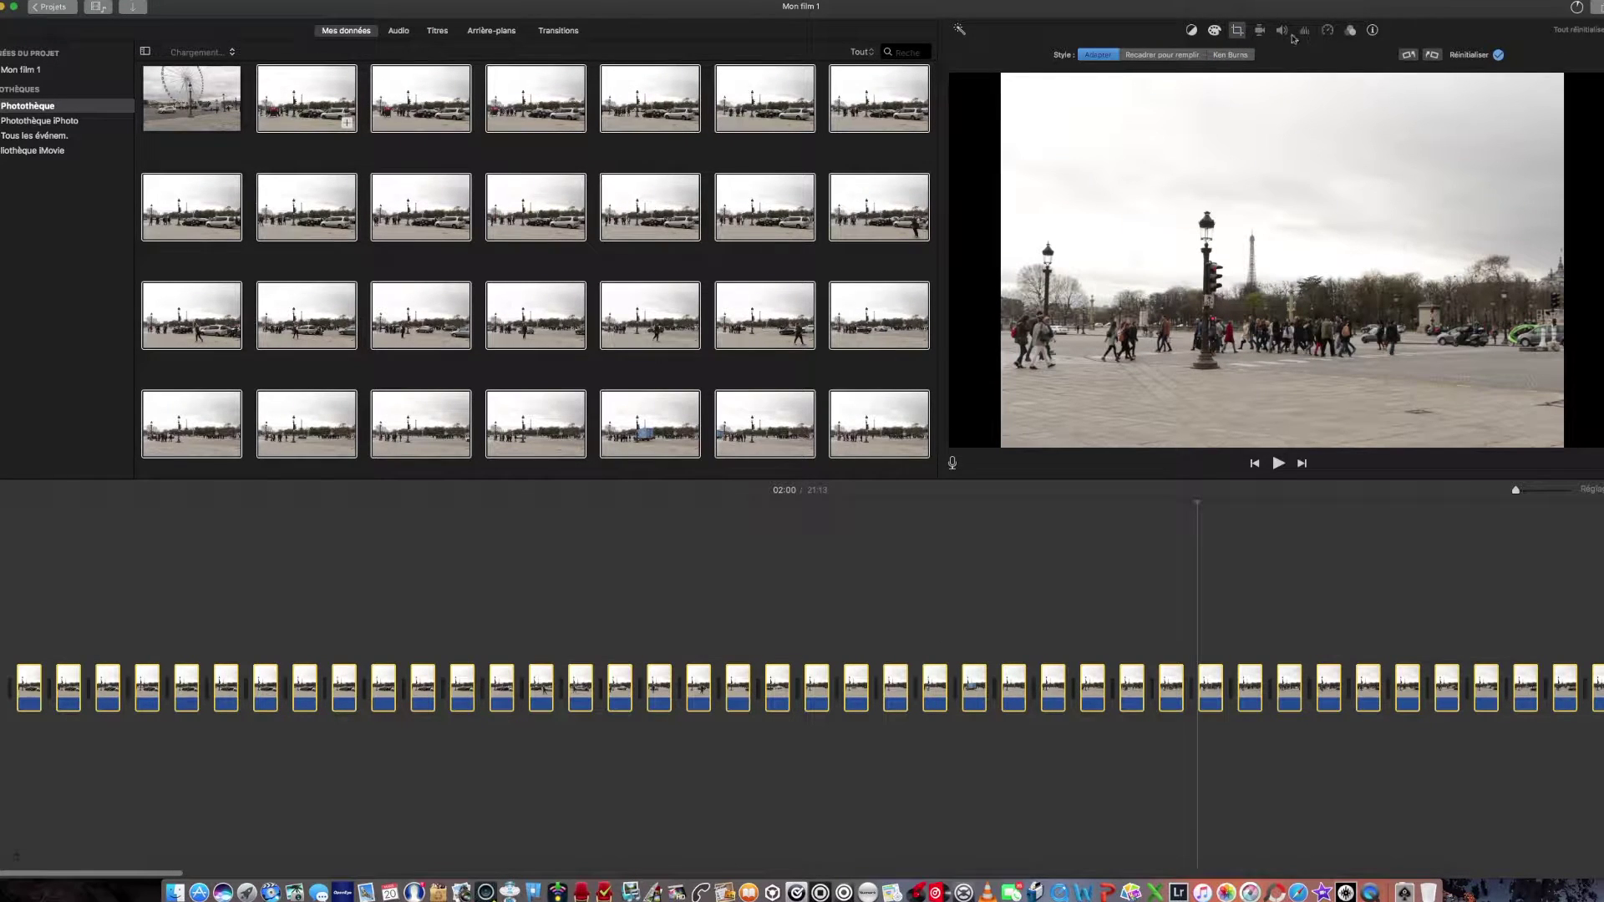
- Set the duration of all the selected timeline photos to 0,3 s
{"action": "left_click", "coordinate": [1372, 30]}
{"action": "left_click", "coordinate": [1490, 57]}
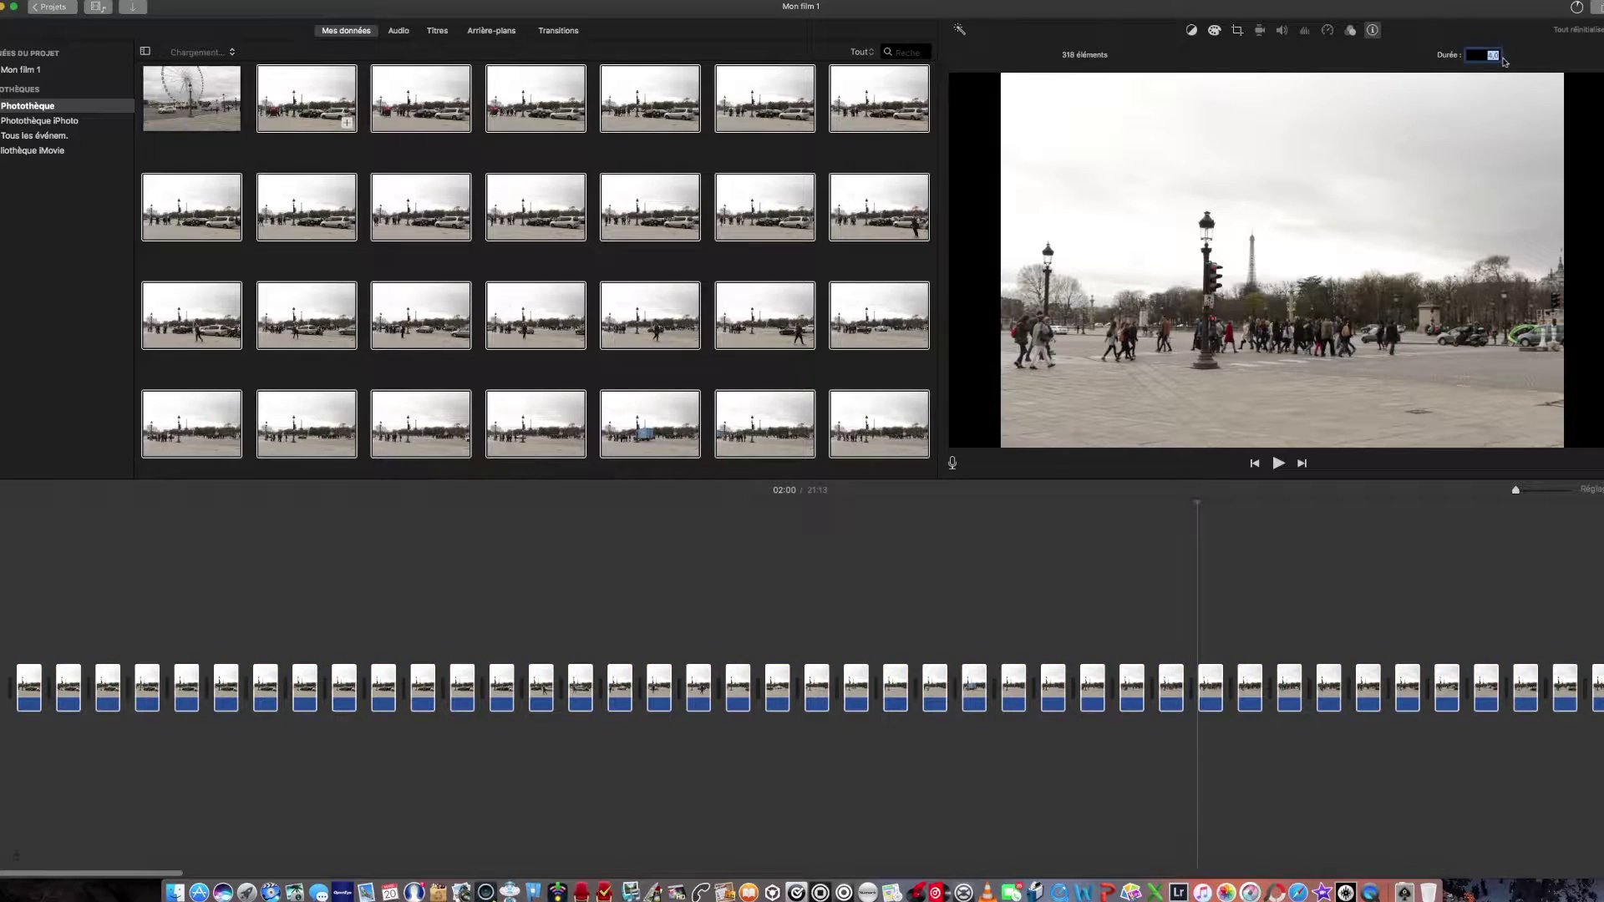
{"action": "type", "text": "0,"}
{"action": "key", "text": "Return"}
{"action": "left_click_drag", "start_coordinate": [1498, 57], "coordinate": [1453, 62]}
{"action": "type", "text": "0,"}
{"action": "key", "text": "super+a"}
{"action": "type", "text": "0,3"}
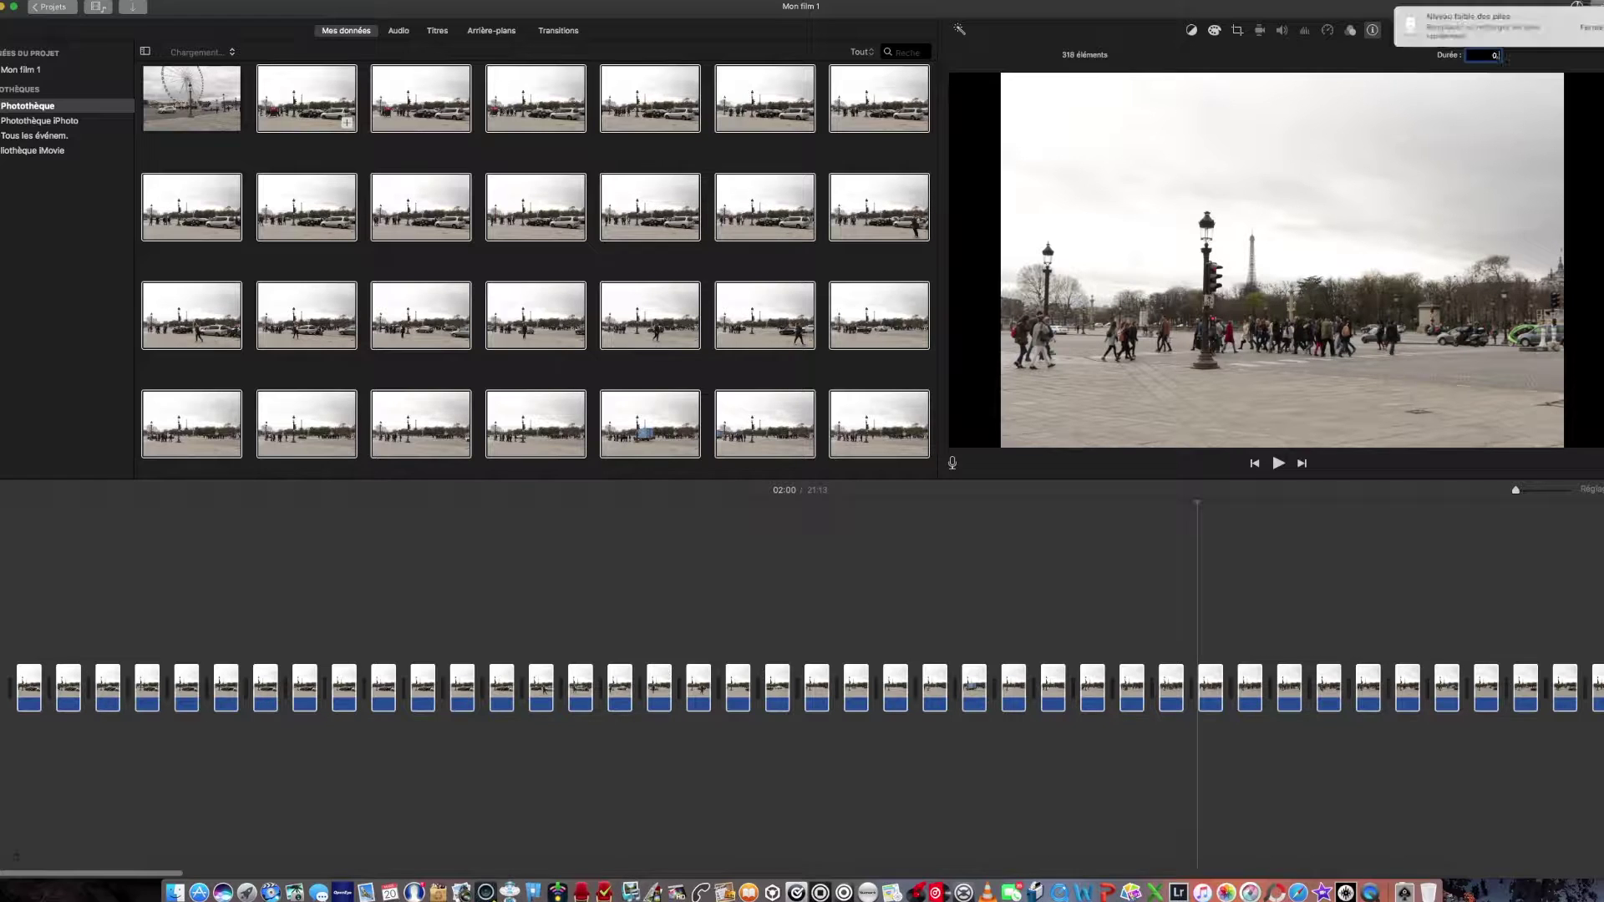
{"action": "key", "text": "super+a"}
{"action": "key", "text": "Right"}
{"action": "type", "text": "3"}
{"action": "left_click", "coordinate": [1581, 27]}
{"action": "key", "text": "super+a"}
{"action": "type", "text": "0,3"}
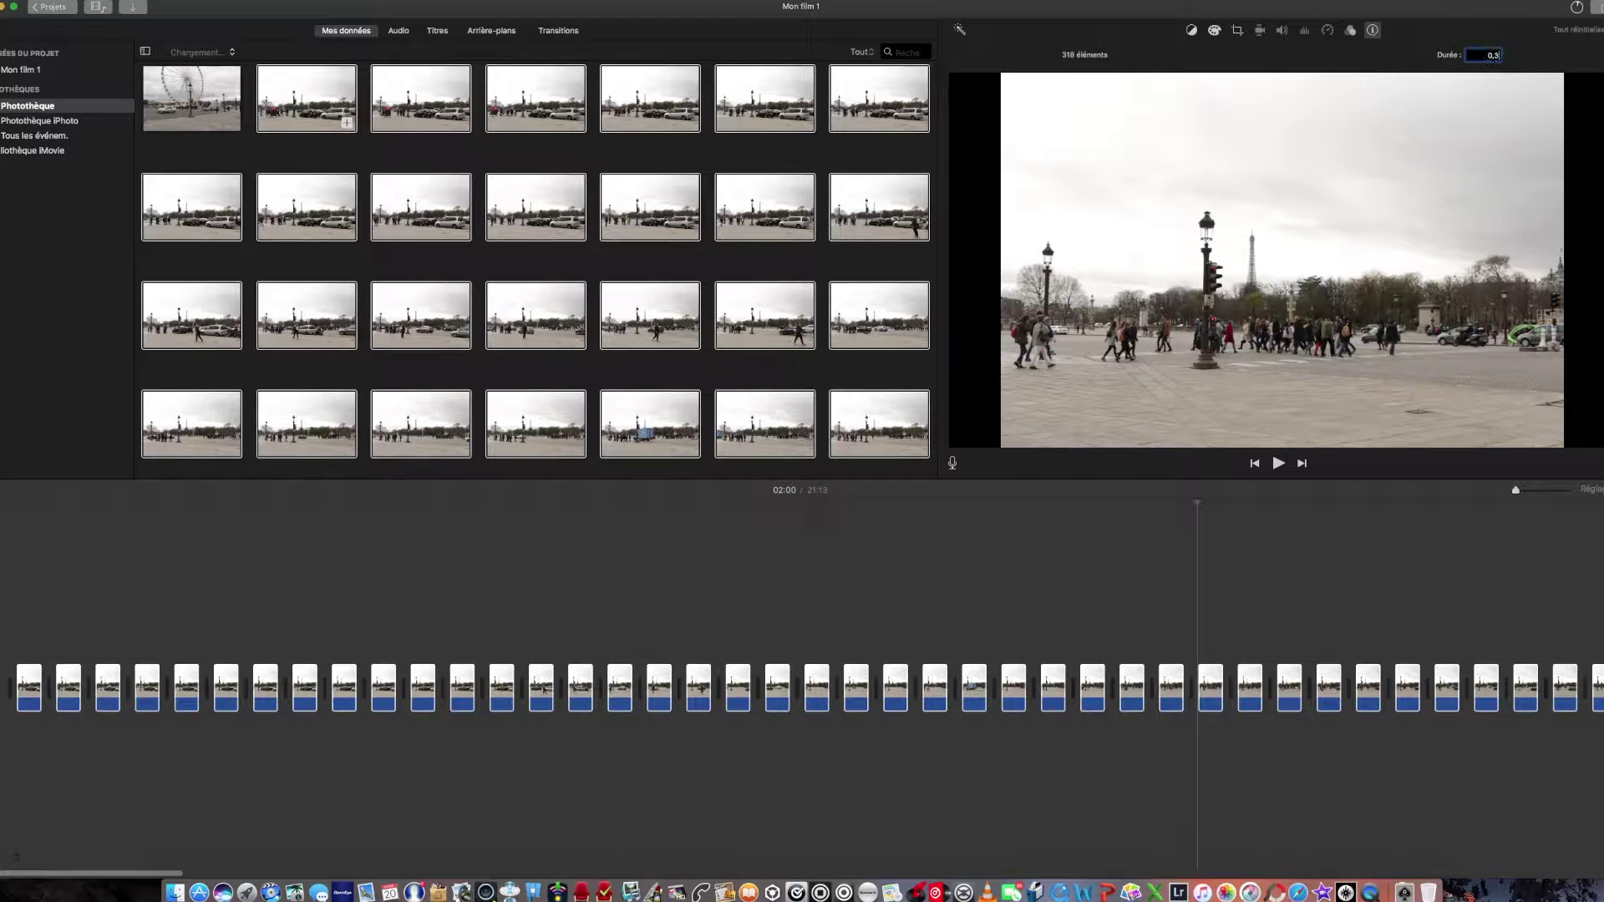
{"action": "key", "text": "Return"}
{"action": "key", "text": "Return"}
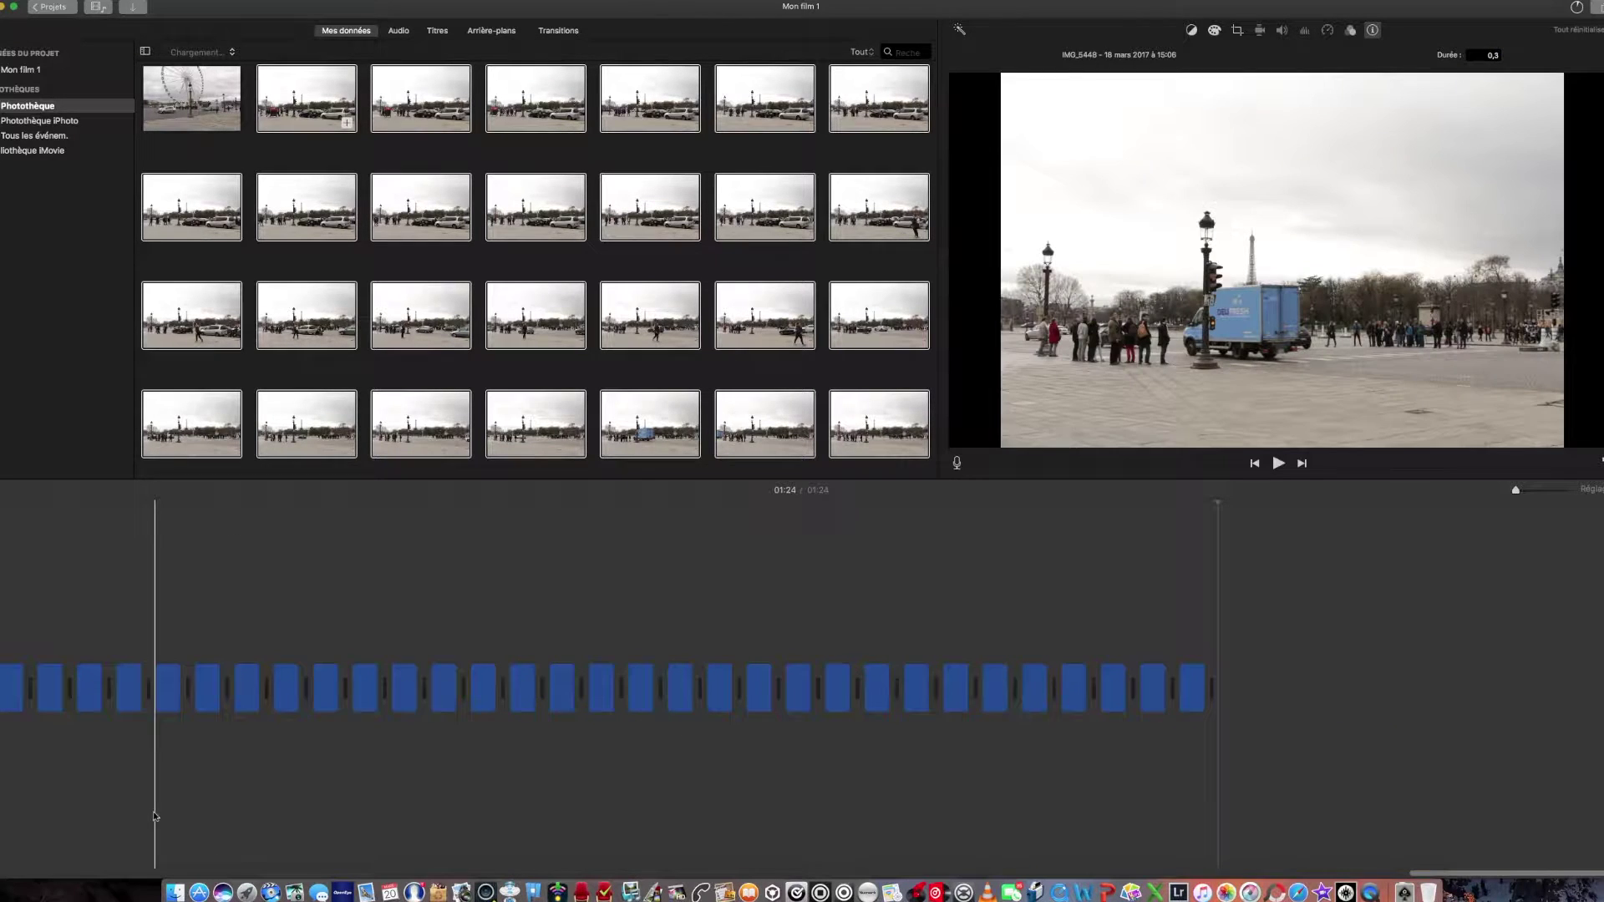
- Add a "Fondu enchaîné" transition before the first photo in the timeline
{"action": "left_click_drag", "start_coordinate": [1491, 872], "coordinate": [94, 873]}
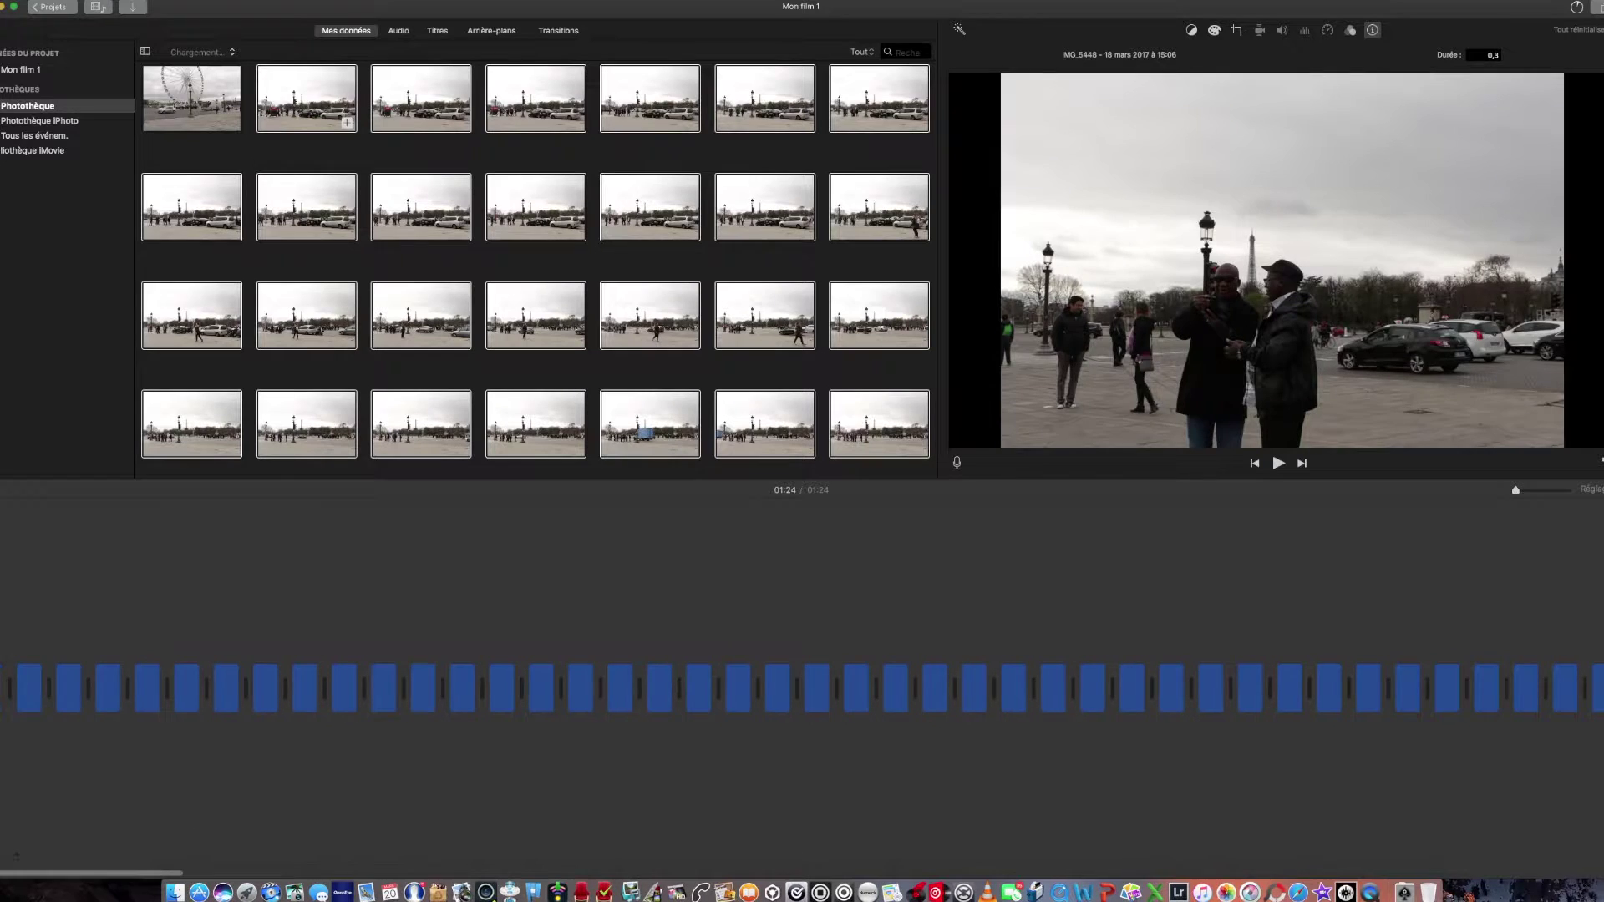
{"action": "left_click", "coordinate": [552, 32]}
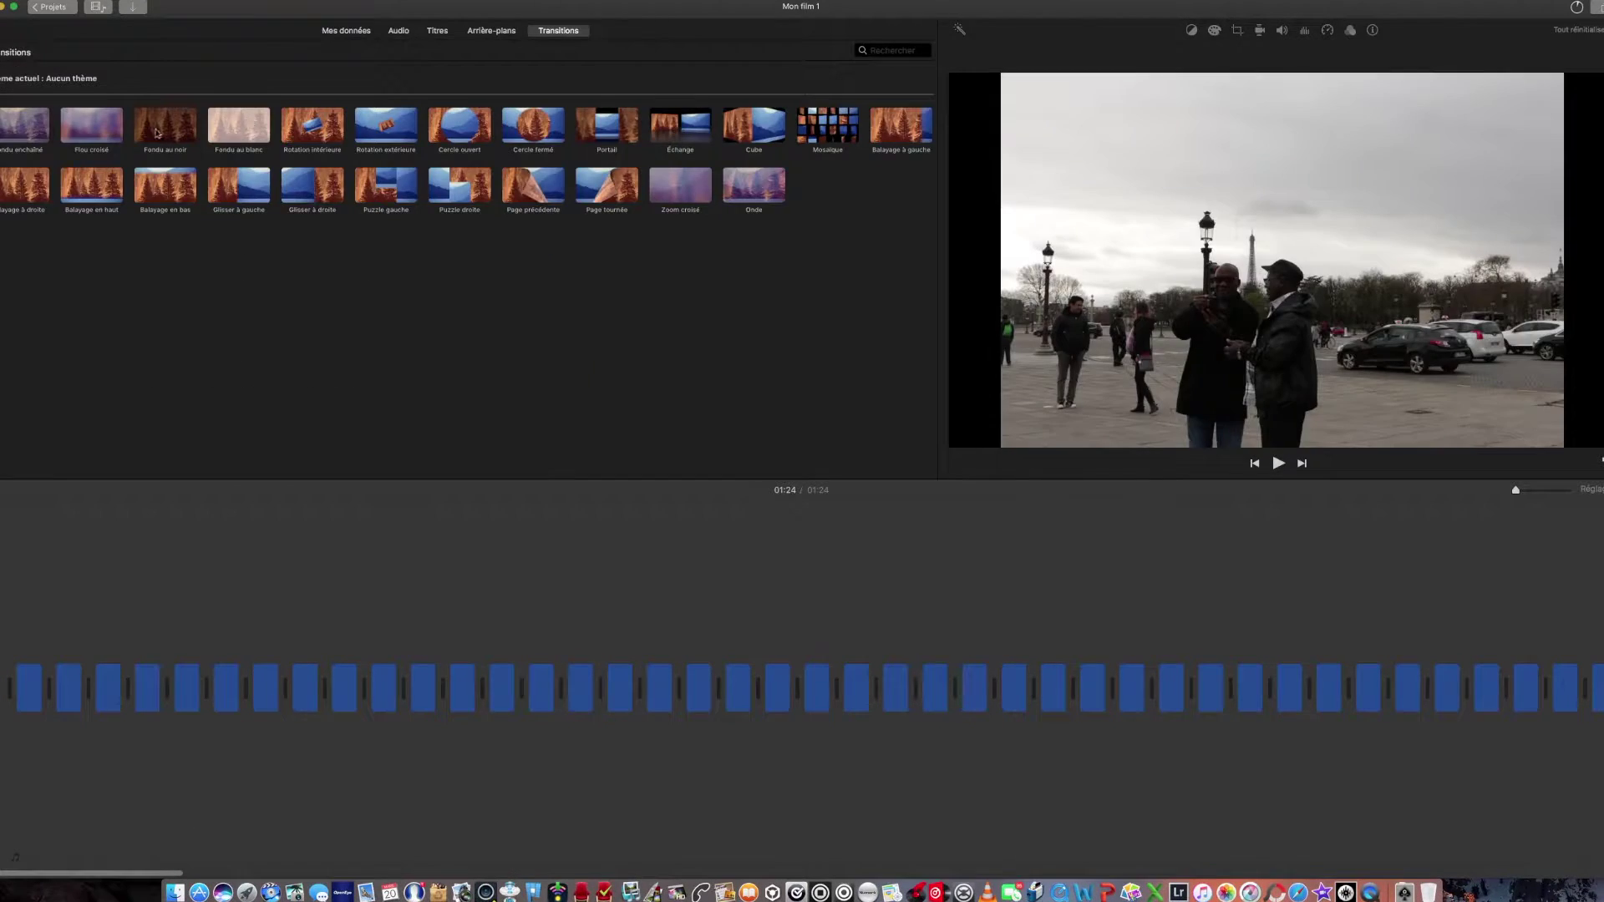
{"action": "left_click_drag", "start_coordinate": [14, 130], "coordinate": [6, 693]}
- Add a "Fondu au noir" transition after the last photo in the timeline
{"action": "scroll", "coordinate": [1424, 771], "scroll_direction": "right", "scroll_amount": 15}
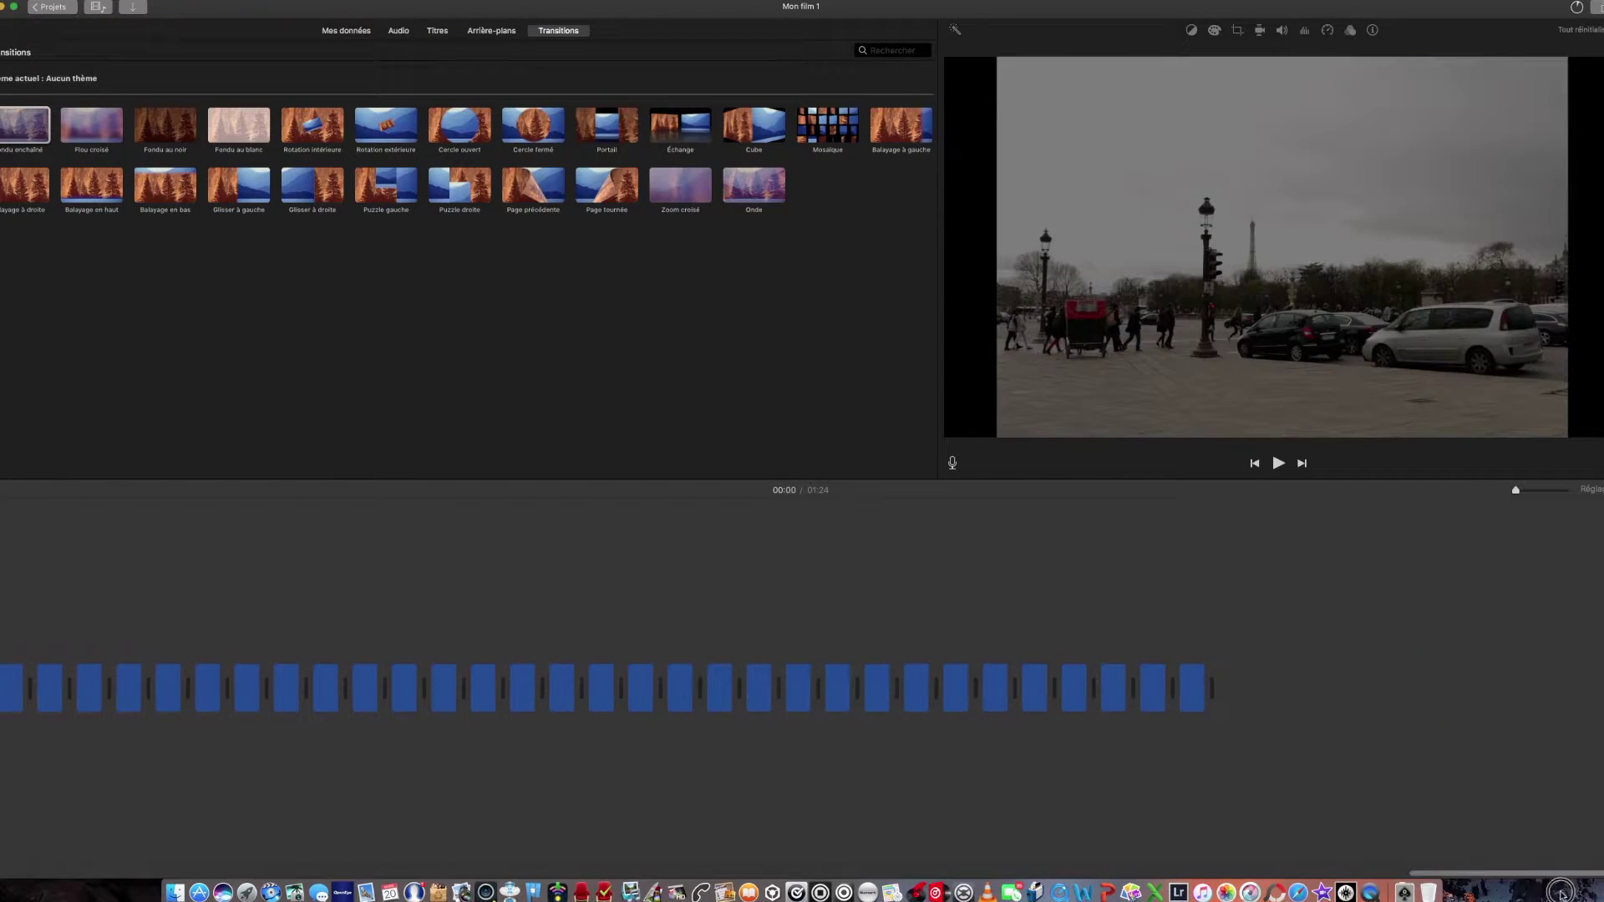
{"action": "left_click_drag", "start_coordinate": [168, 130], "coordinate": [1213, 695]}
- Check the information of a photo near the start of the timeline and look at the import progress
{"action": "scroll", "coordinate": [975, 853], "scroll_direction": "left", "scroll_amount": 10}
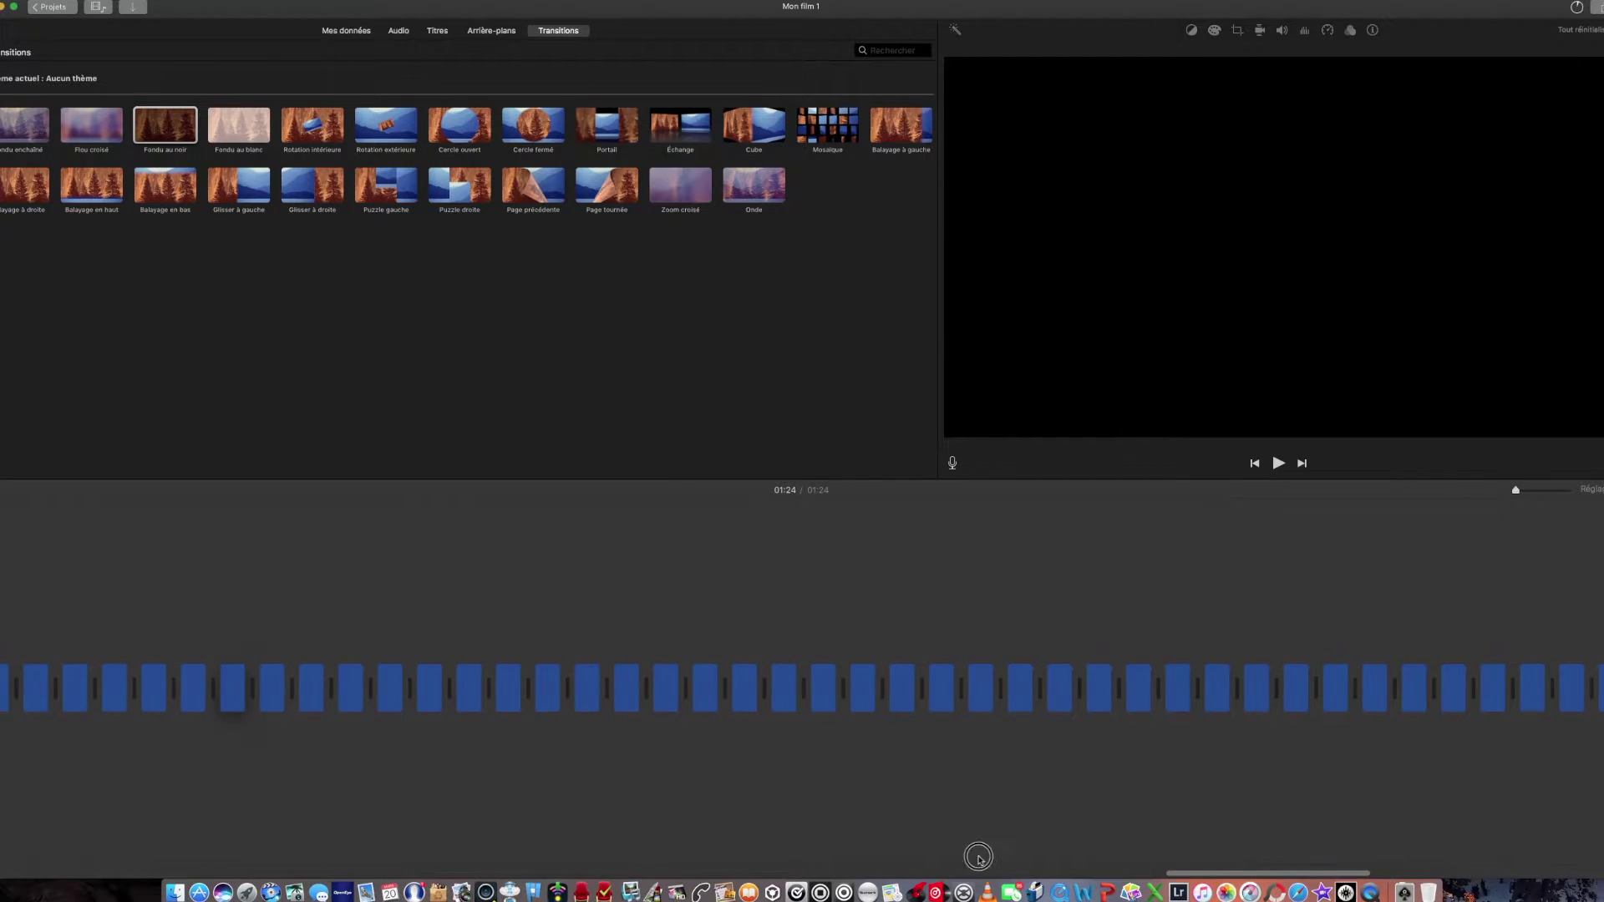
{"action": "left_click_drag", "start_coordinate": [416, 854], "coordinate": [17, 854]}
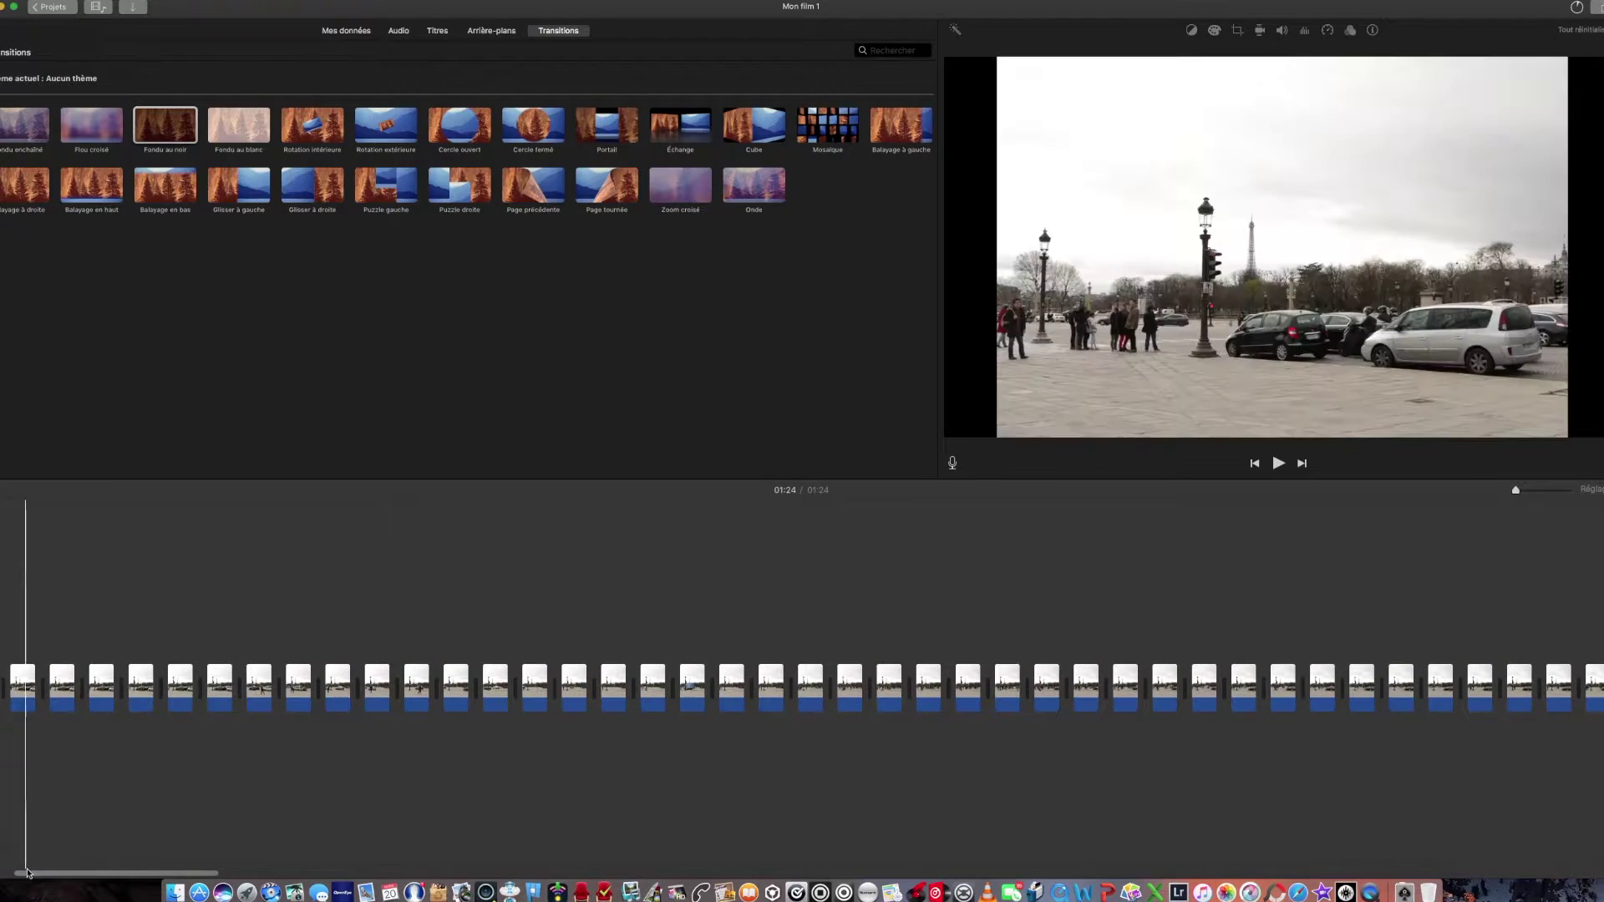
{"action": "left_click", "coordinate": [192, 697]}
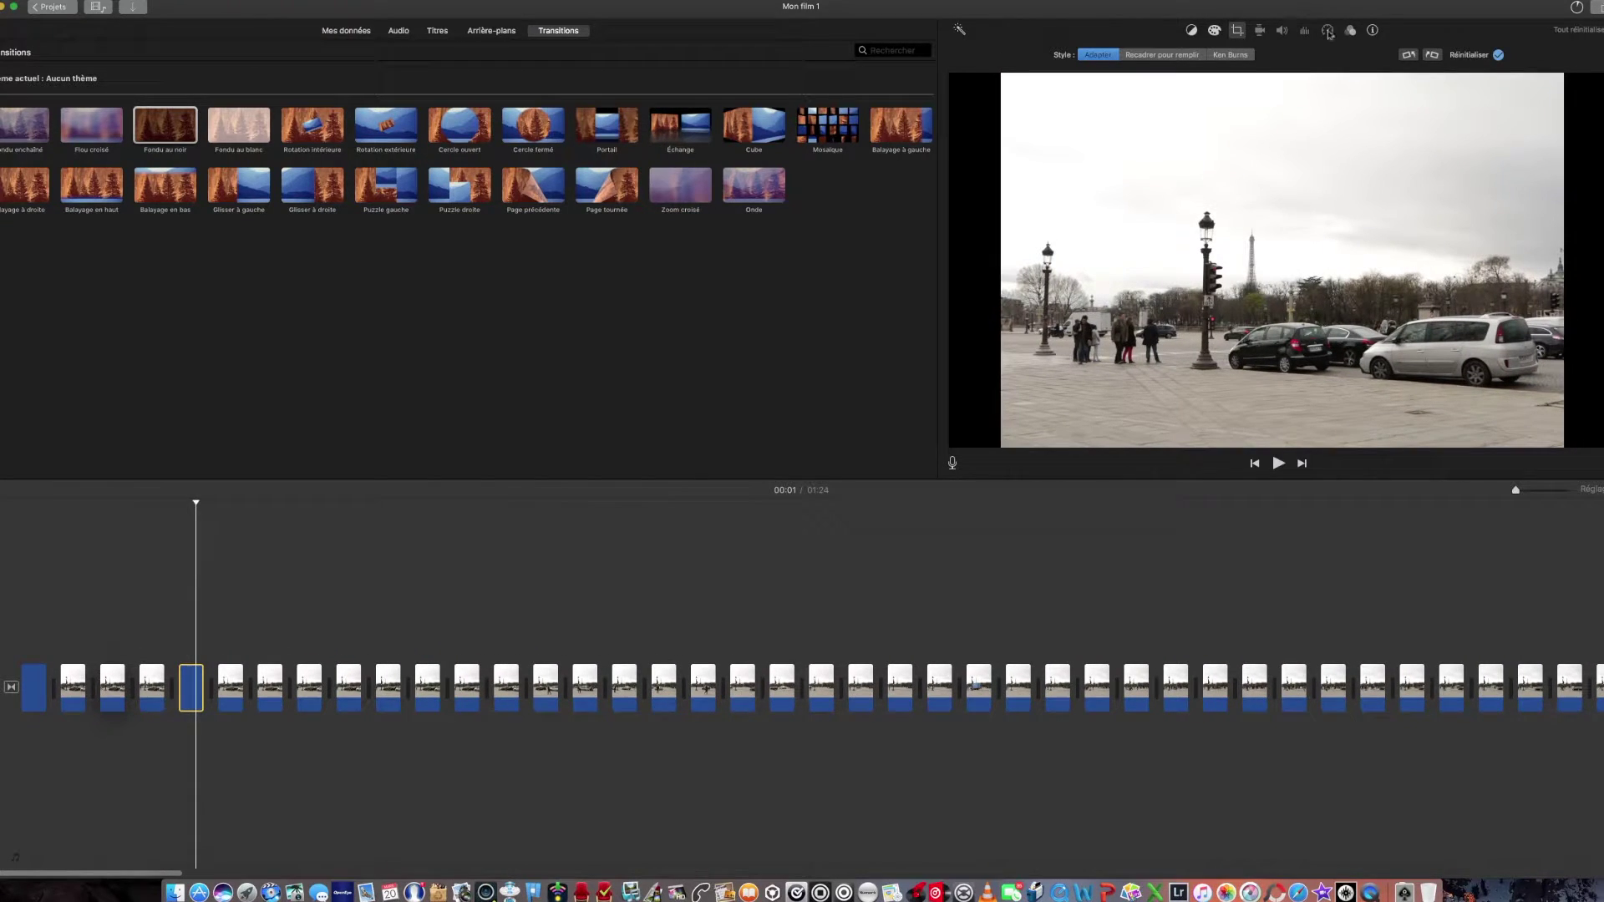
{"action": "left_click", "coordinate": [1372, 31]}
{"action": "left_click", "coordinate": [1372, 32]}
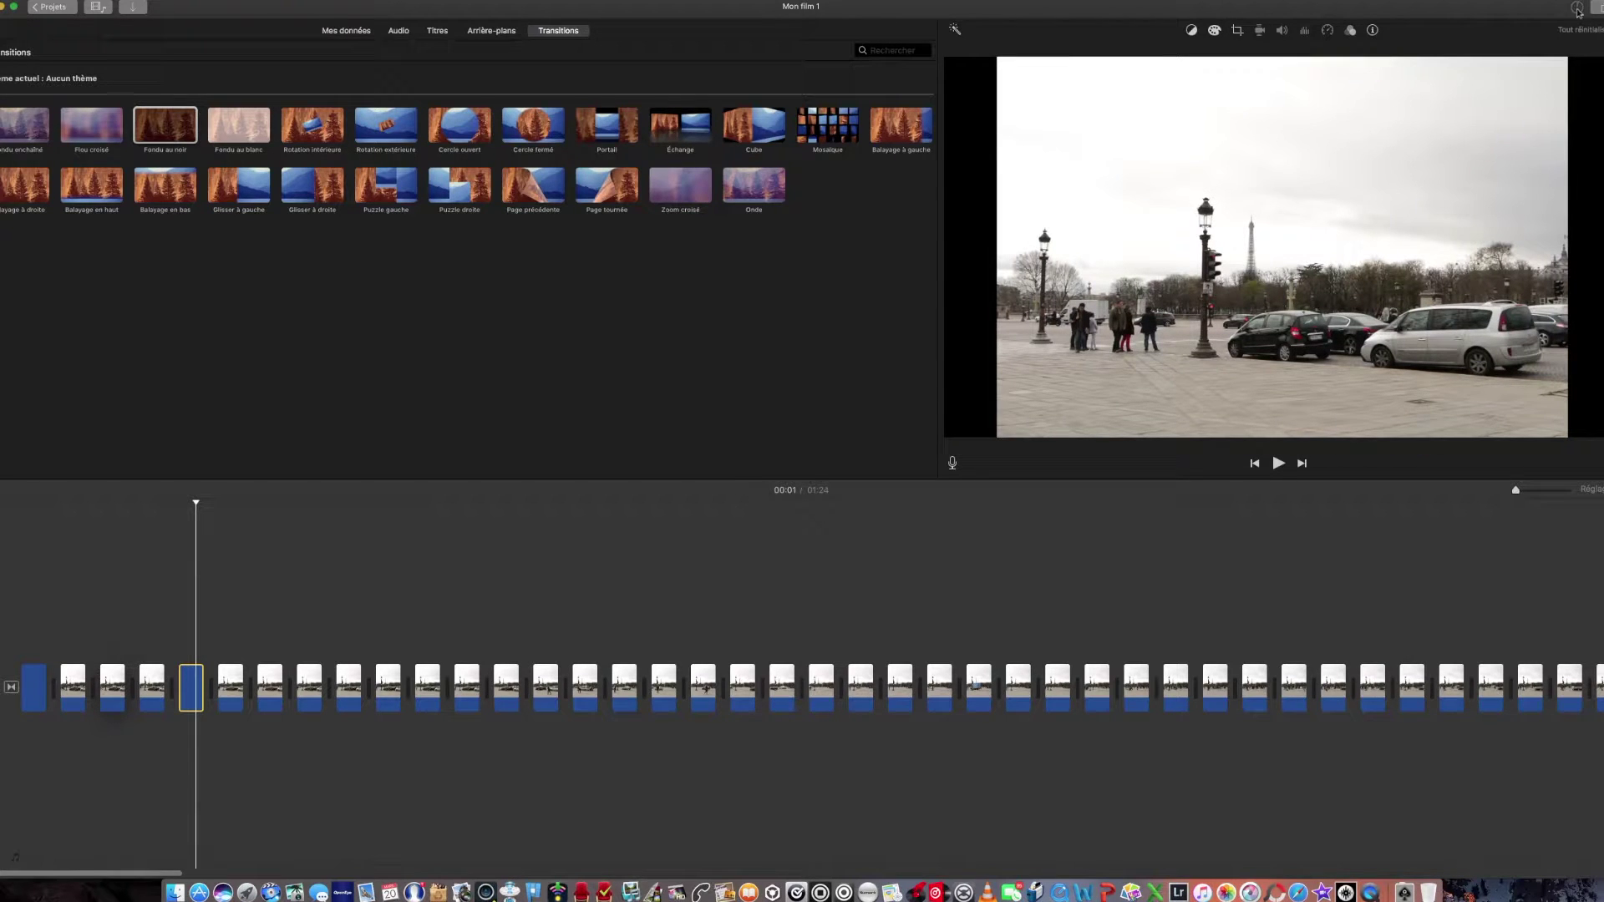
{"action": "left_click", "coordinate": [1577, 8]}
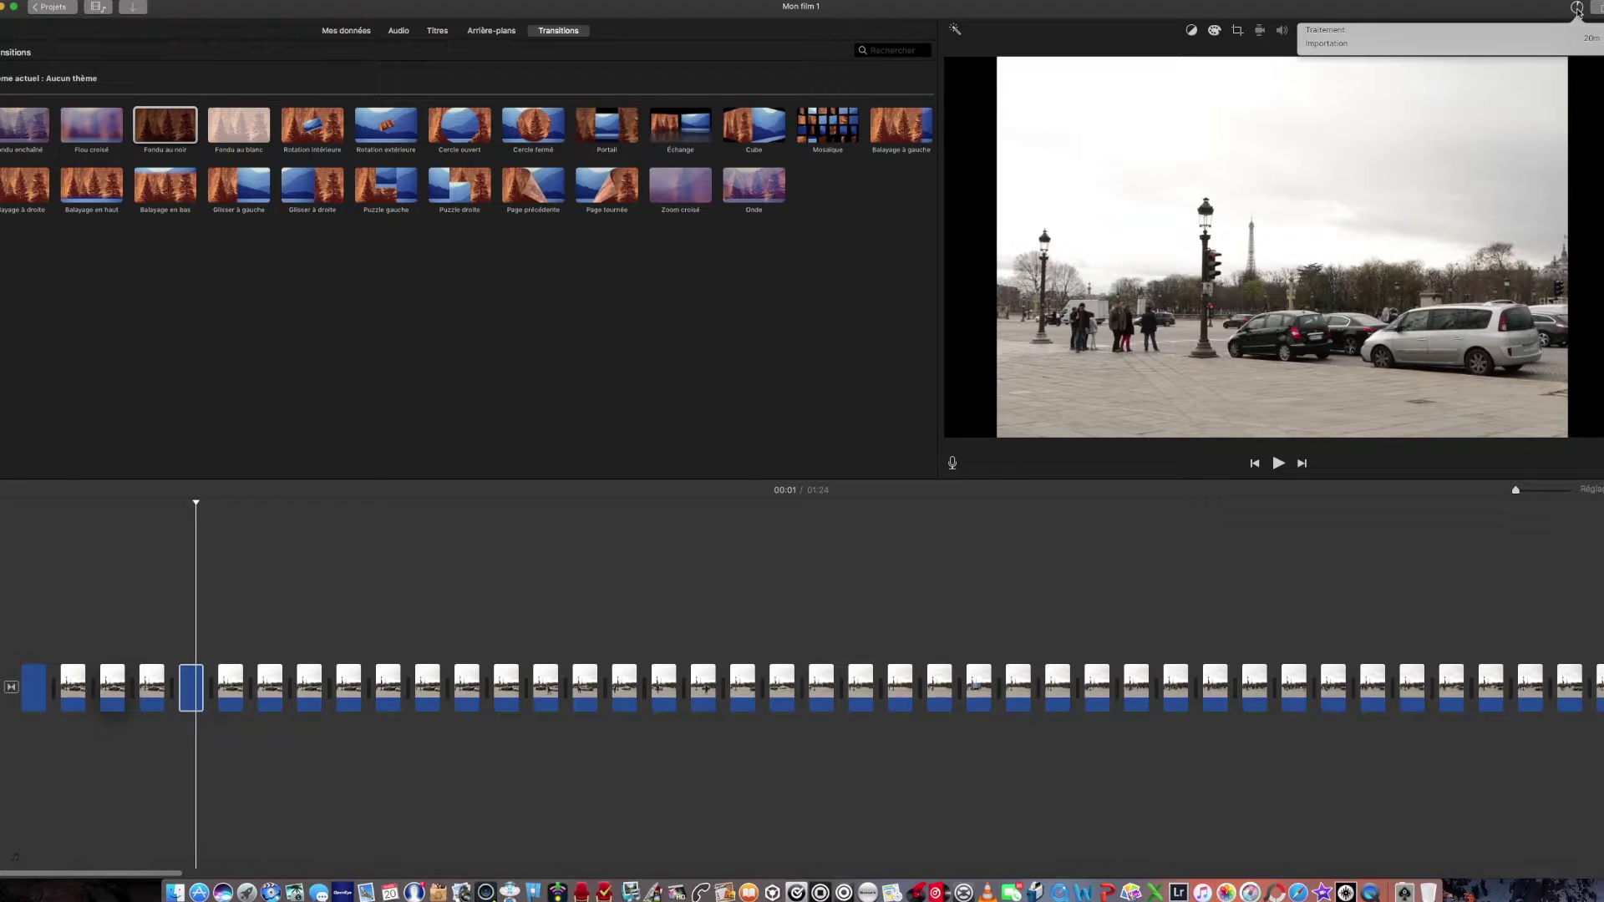
{"action": "left_click", "coordinate": [1577, 9]}
- Start a file export of the film, giving it "Time Lapse 2" as both title and description
{"action": "left_click", "coordinate": [1596, 7]}
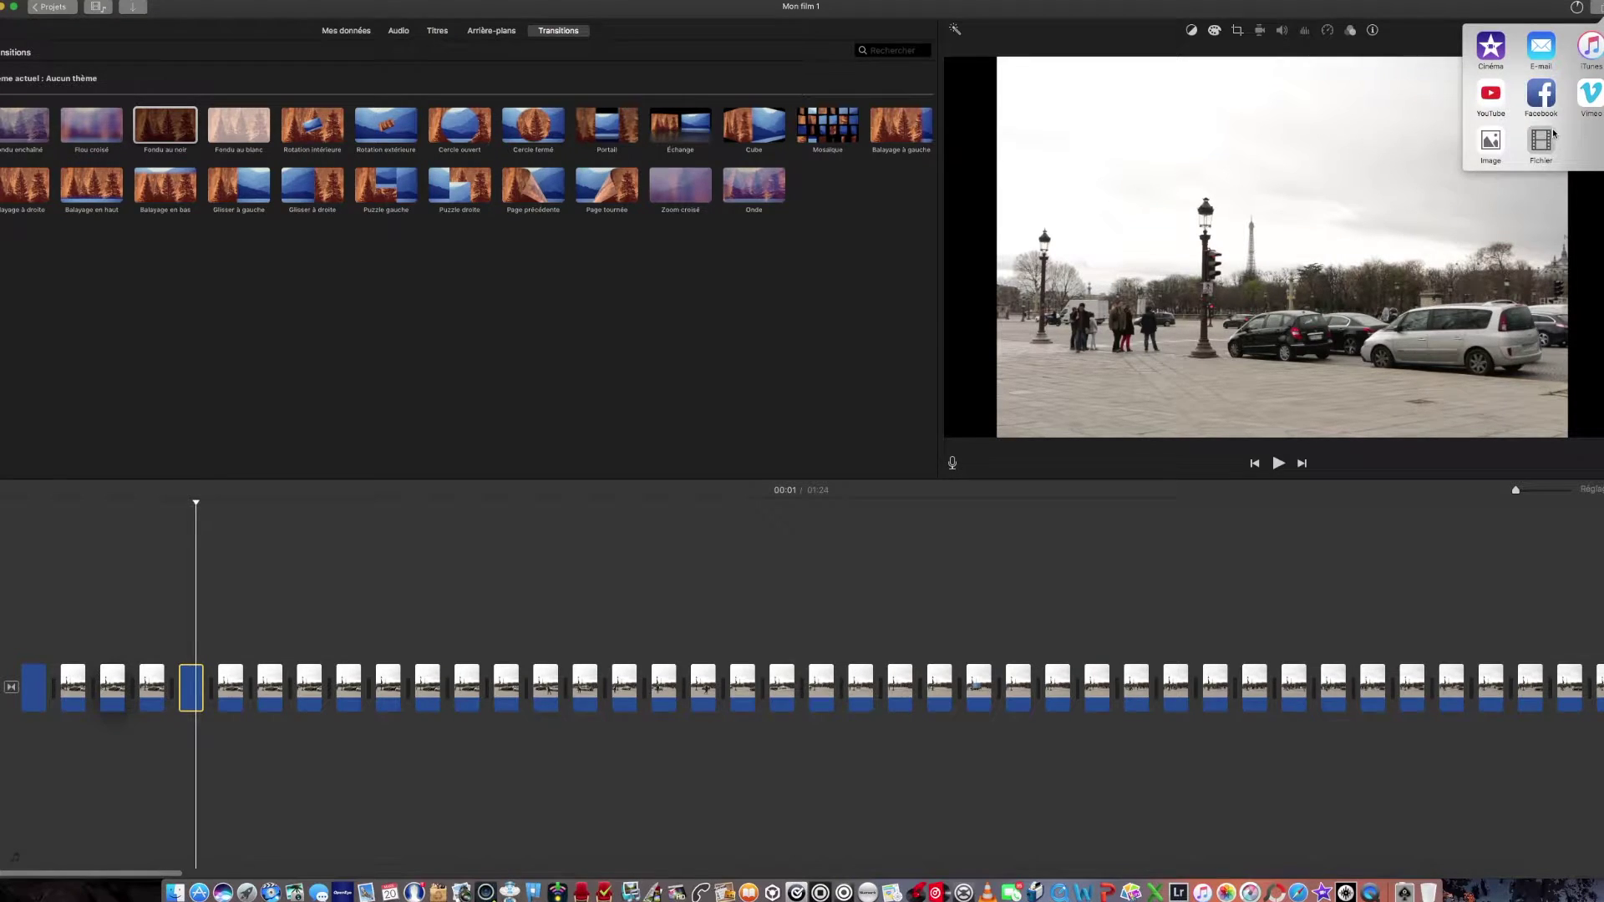
{"action": "left_click", "coordinate": [1545, 139]}
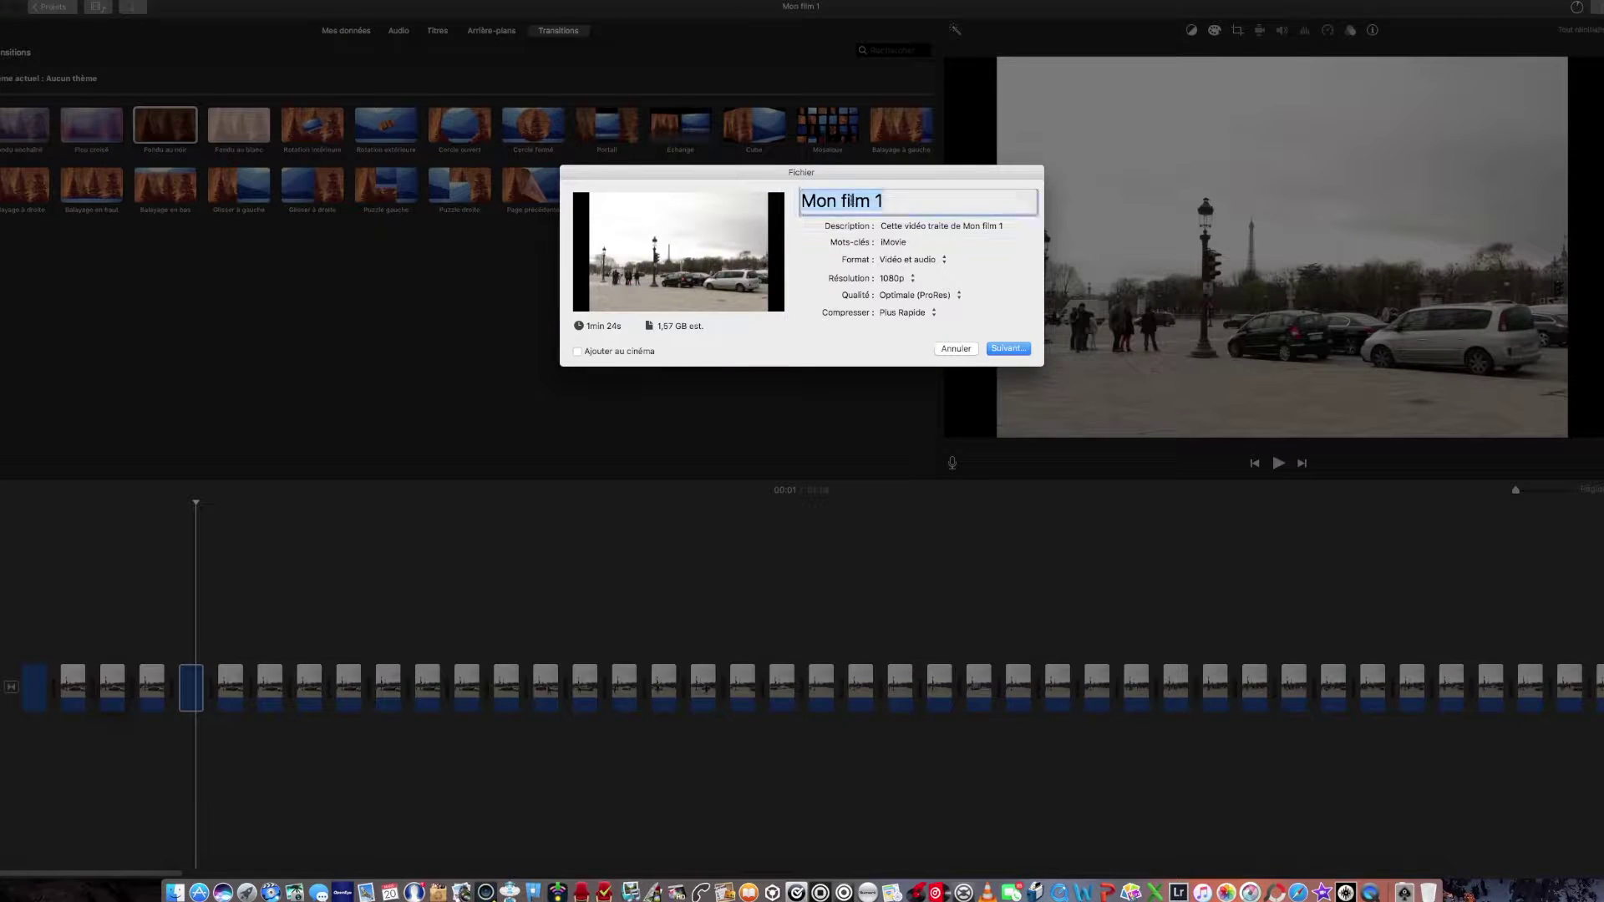
{"action": "type", "text": "Time Lapse 2"}
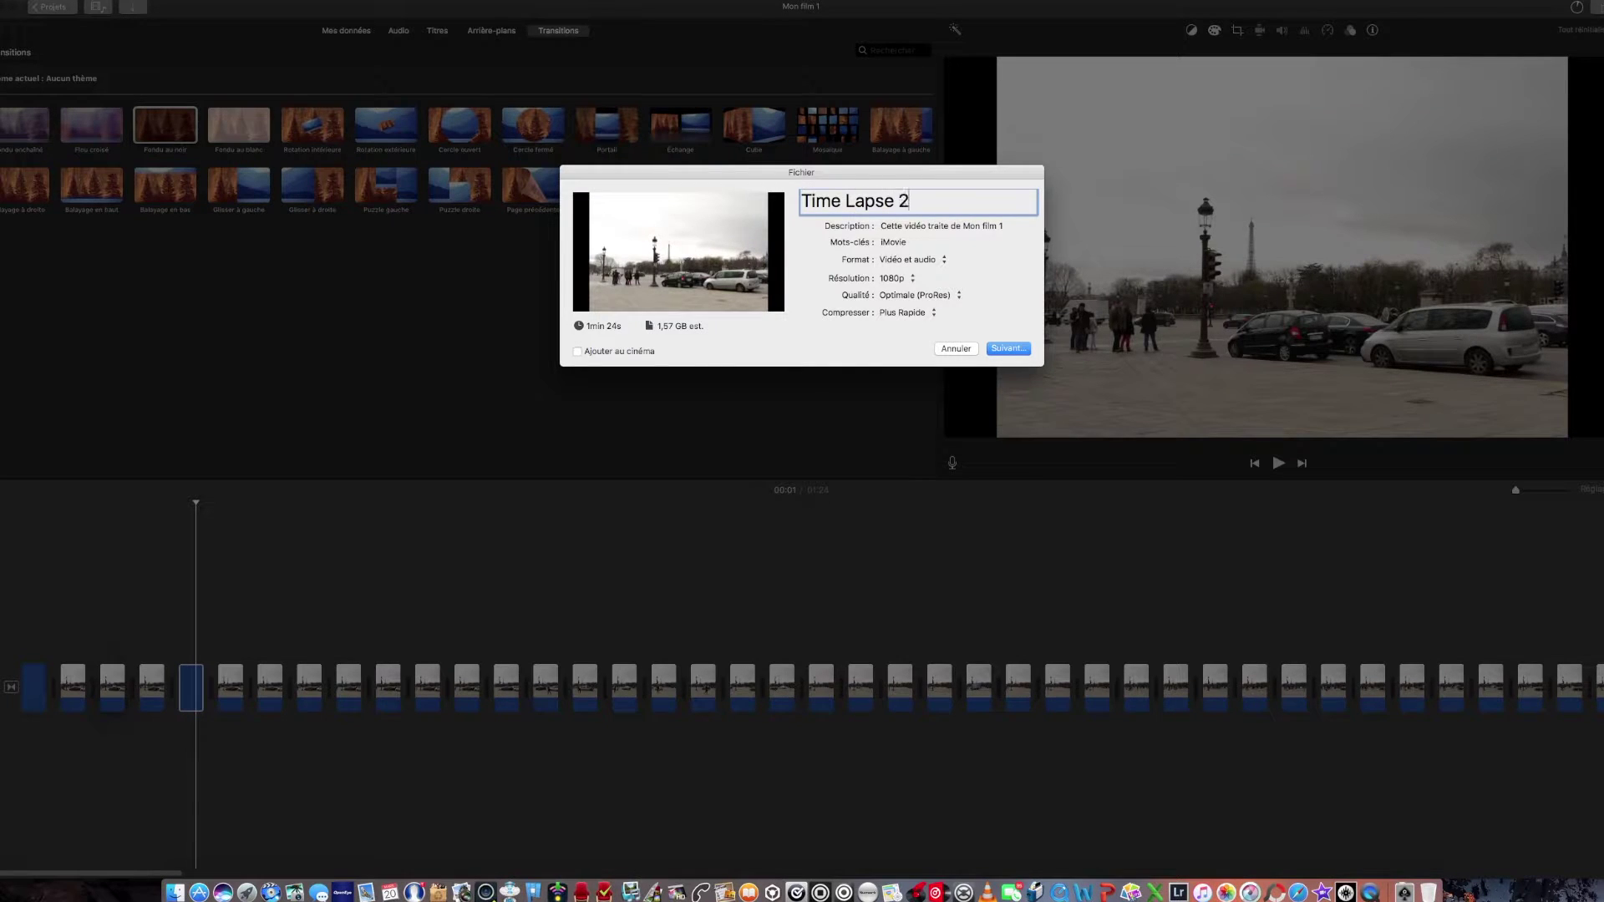
{"action": "key", "text": "super+a"}
{"action": "key", "text": "super+c"}
{"action": "key", "text": "Tab"}
{"action": "key", "text": "super+v"}
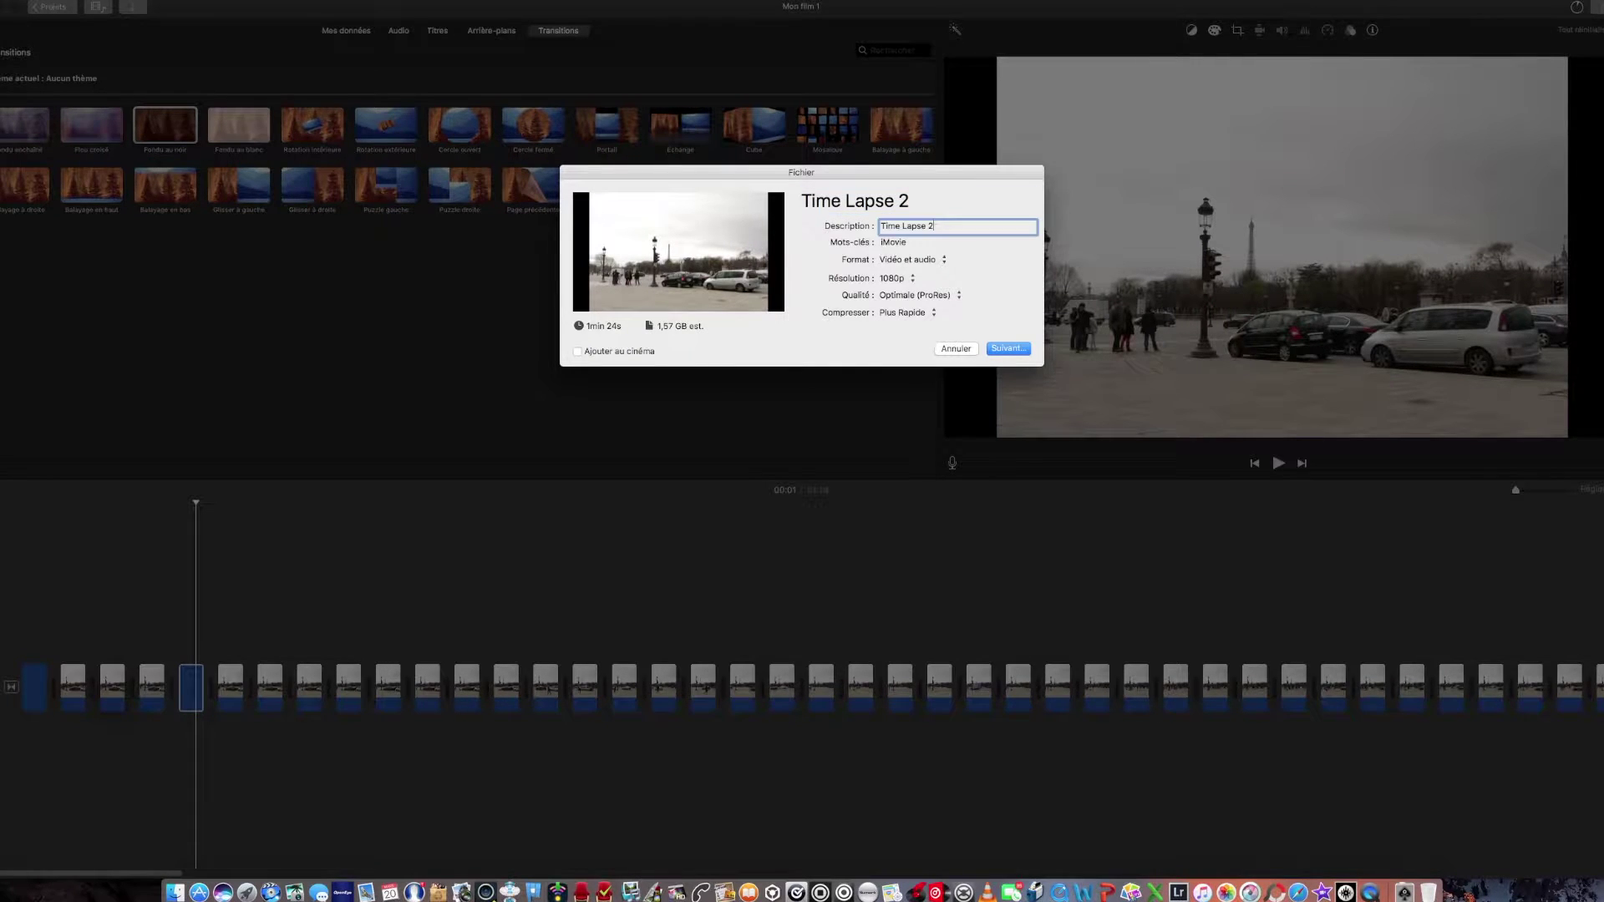
- Set the export's compression to "Meilleure qualité" and its quality to "Élevée", and continue to the save dialog
{"action": "left_click", "coordinate": [932, 313]}
{"action": "left_click", "coordinate": [930, 326]}
{"action": "left_click", "coordinate": [948, 294]}
{"action": "left_click", "coordinate": [938, 292]}
{"action": "left_click", "coordinate": [911, 296]}
{"action": "left_click", "coordinate": [904, 295]}
{"action": "left_click", "coordinate": [1008, 349]}
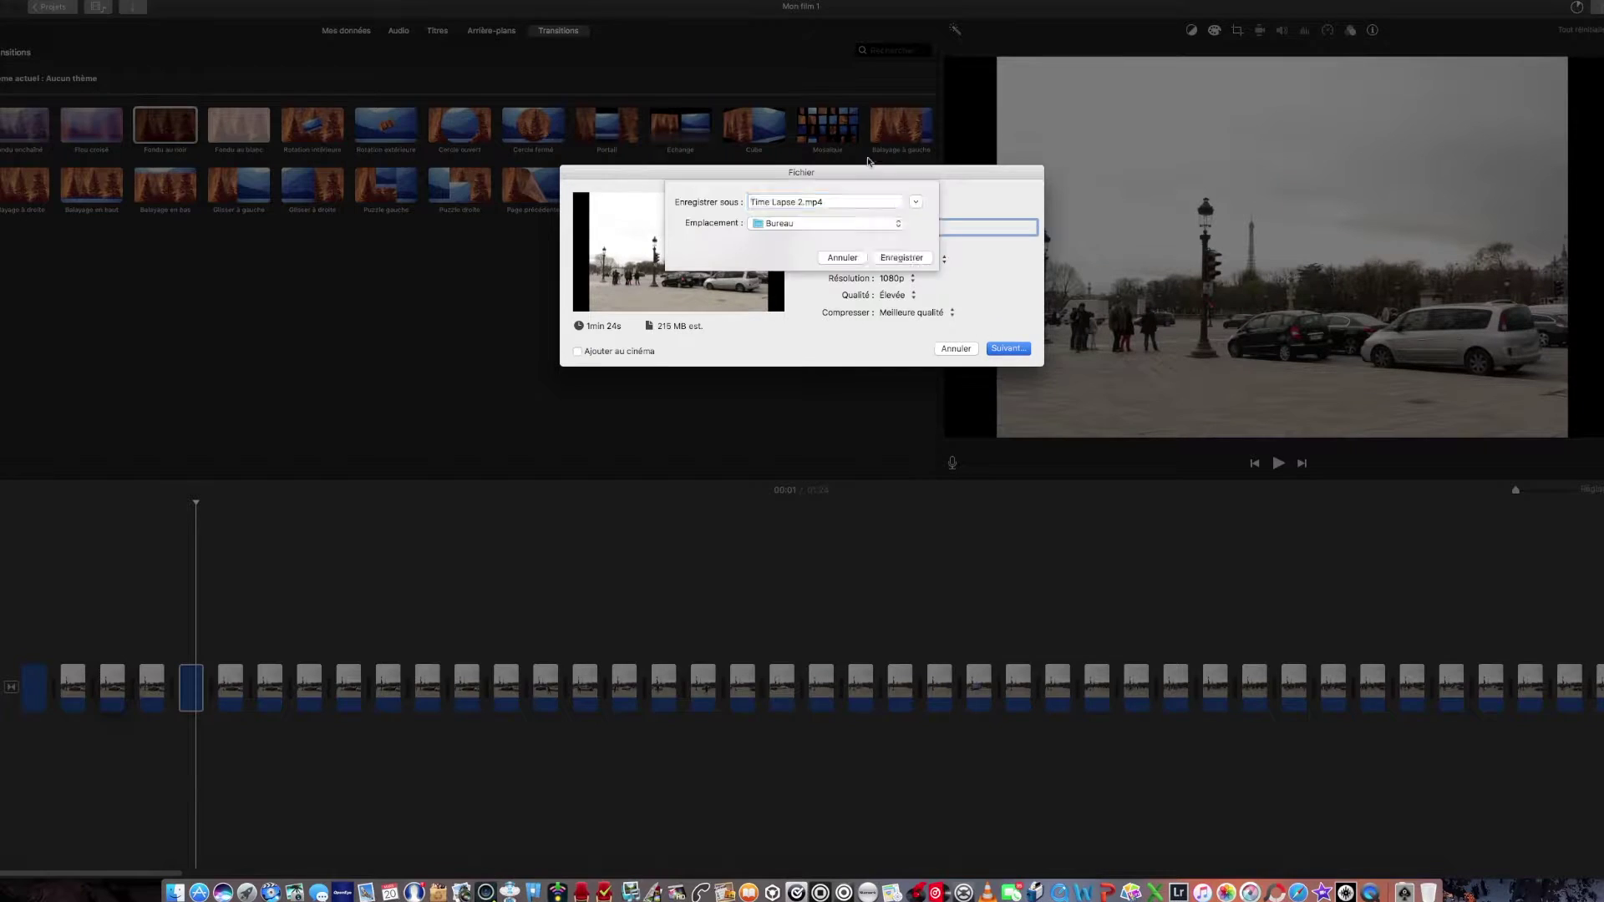
- Add "(Vidéo 2)" to the export's file name and save the file in Bureau
{"action": "left_click", "coordinate": [800, 203]}
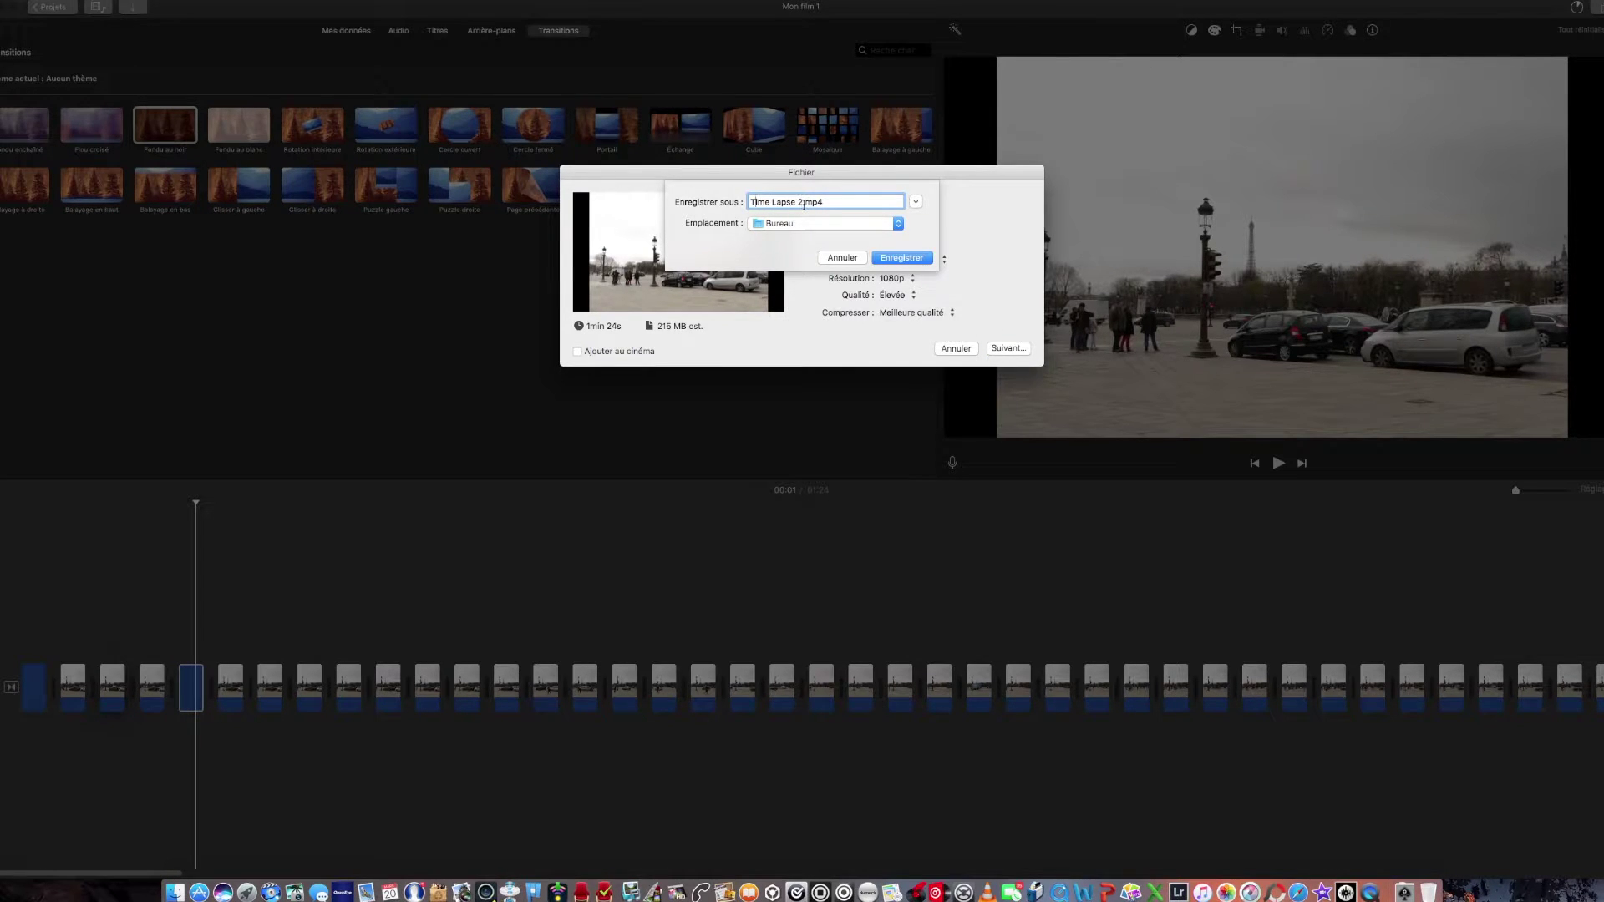
{"action": "key", "text": "BackSpace"}
{"action": "type", "text": "(Vidéo 2)"}
{"action": "left_click", "coordinate": [891, 259]}
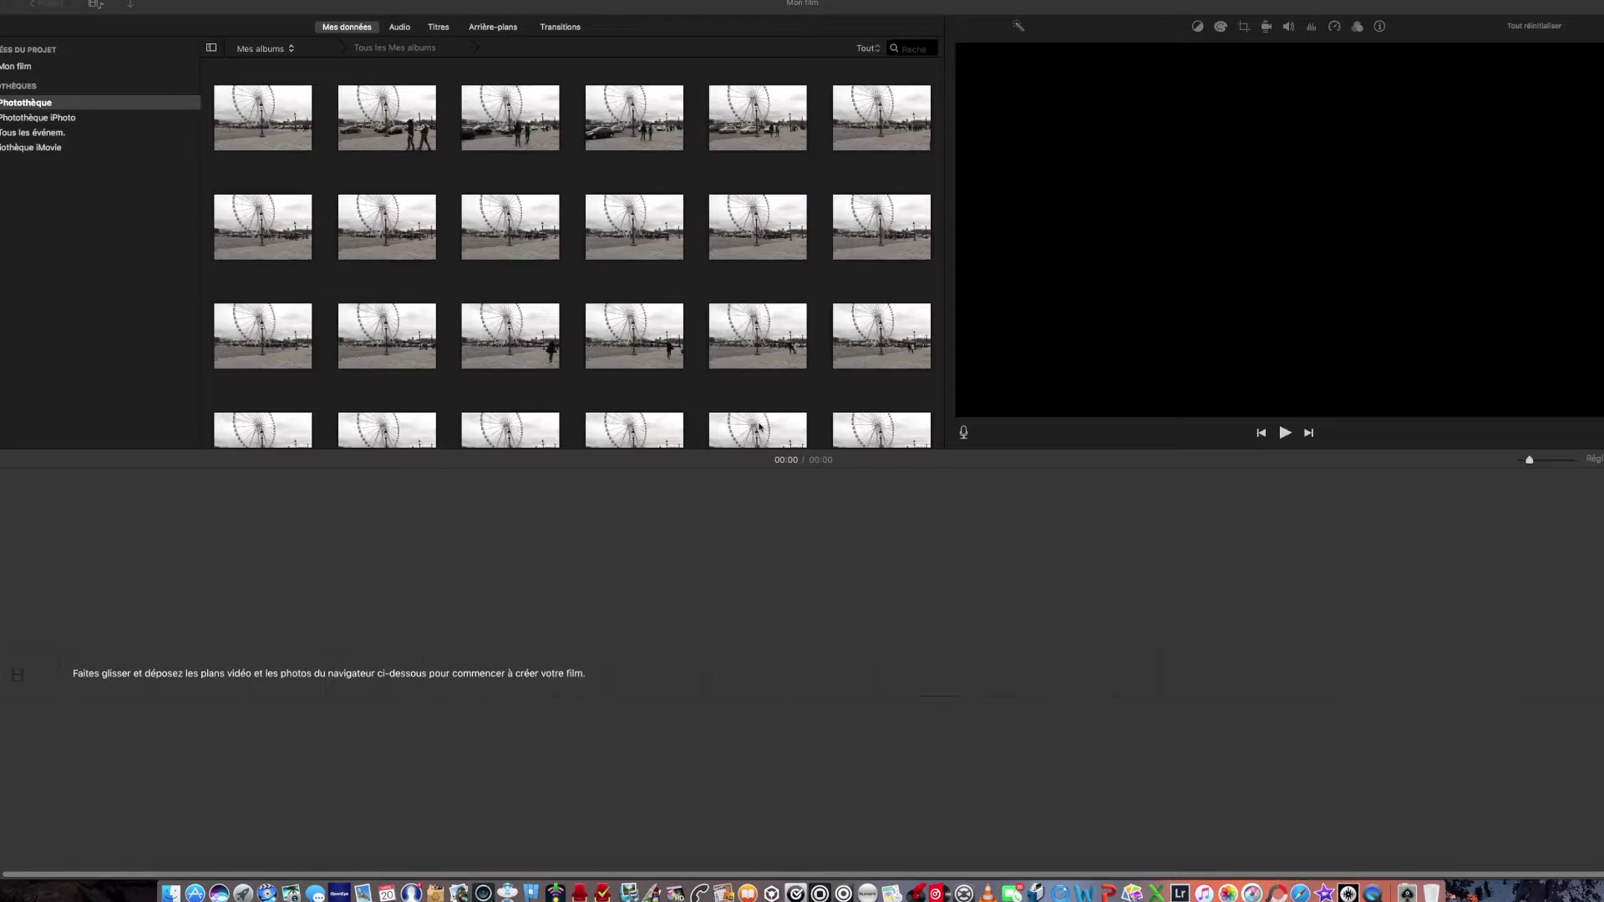
- Select every Ferris wheel photo in the album, from first to last, and place them all in the empty timeline
{"action": "left_click", "coordinate": [267, 115]}
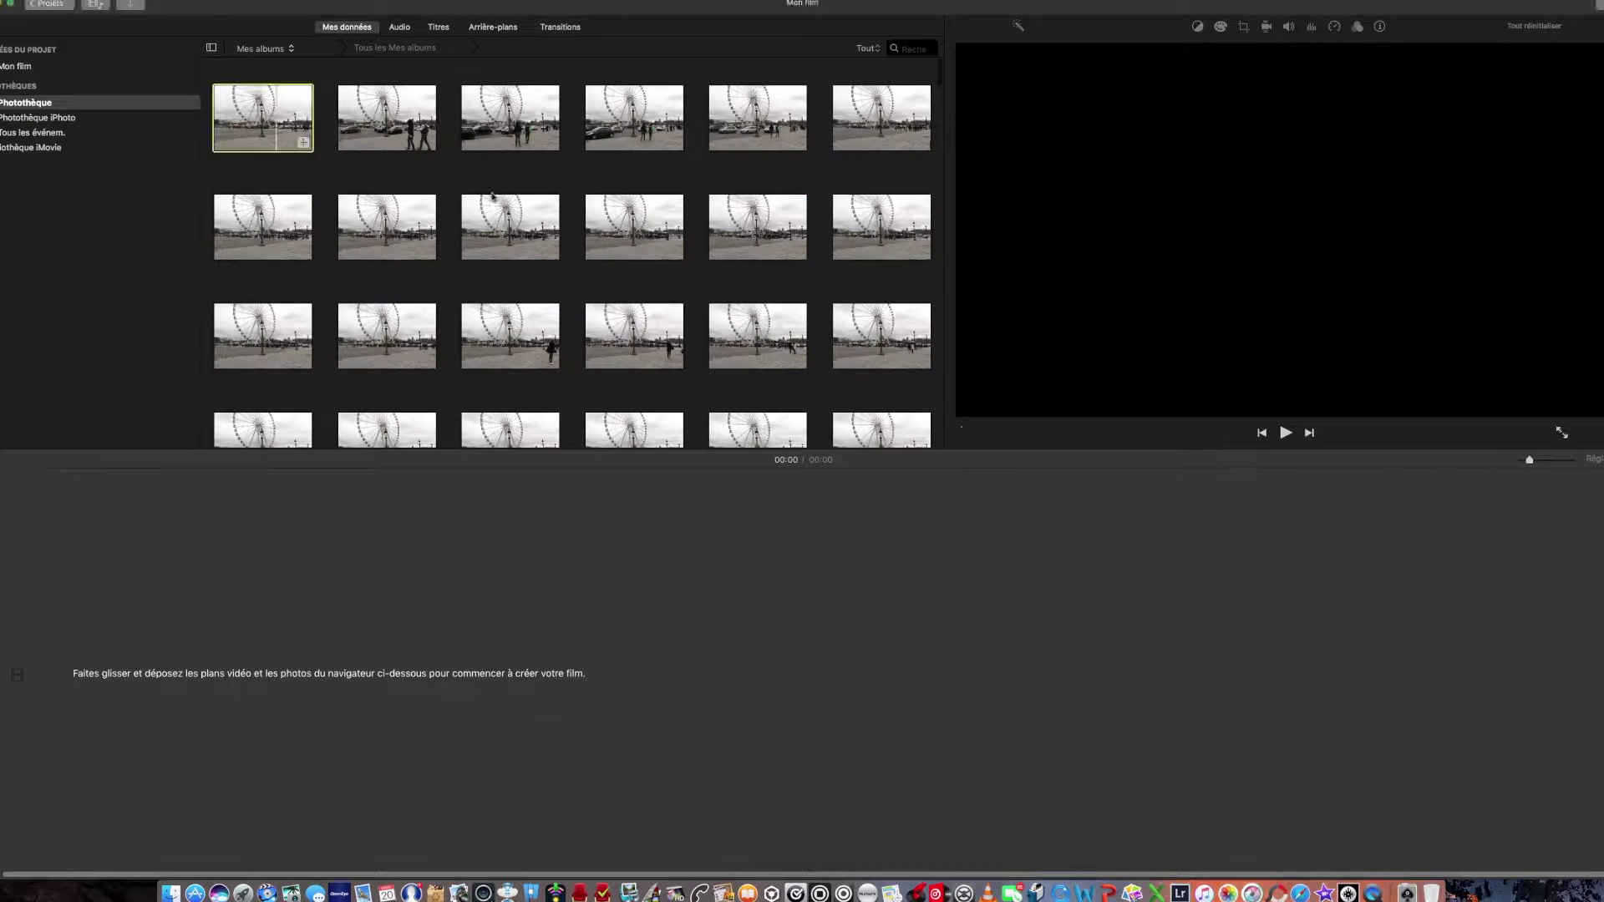
{"action": "scroll", "coordinate": [616, 239], "scroll_direction": "down", "scroll_amount": 20}
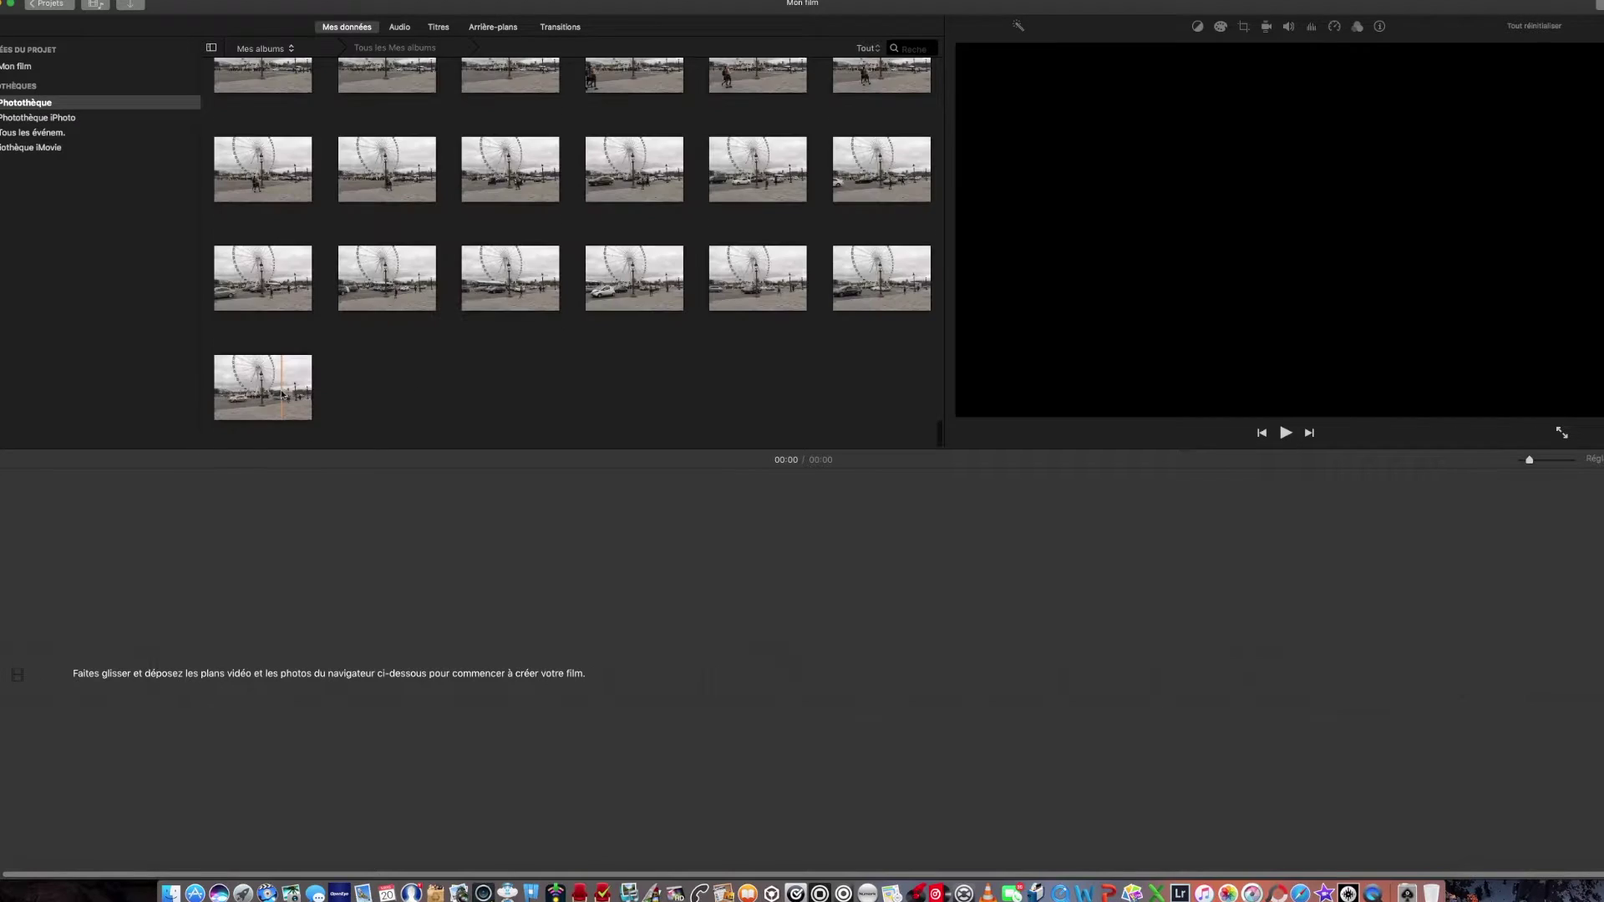
{"action": "left_click", "coordinate": [272, 391], "text": "shift"}
{"action": "left_click_drag", "start_coordinate": [276, 386], "coordinate": [314, 674]}
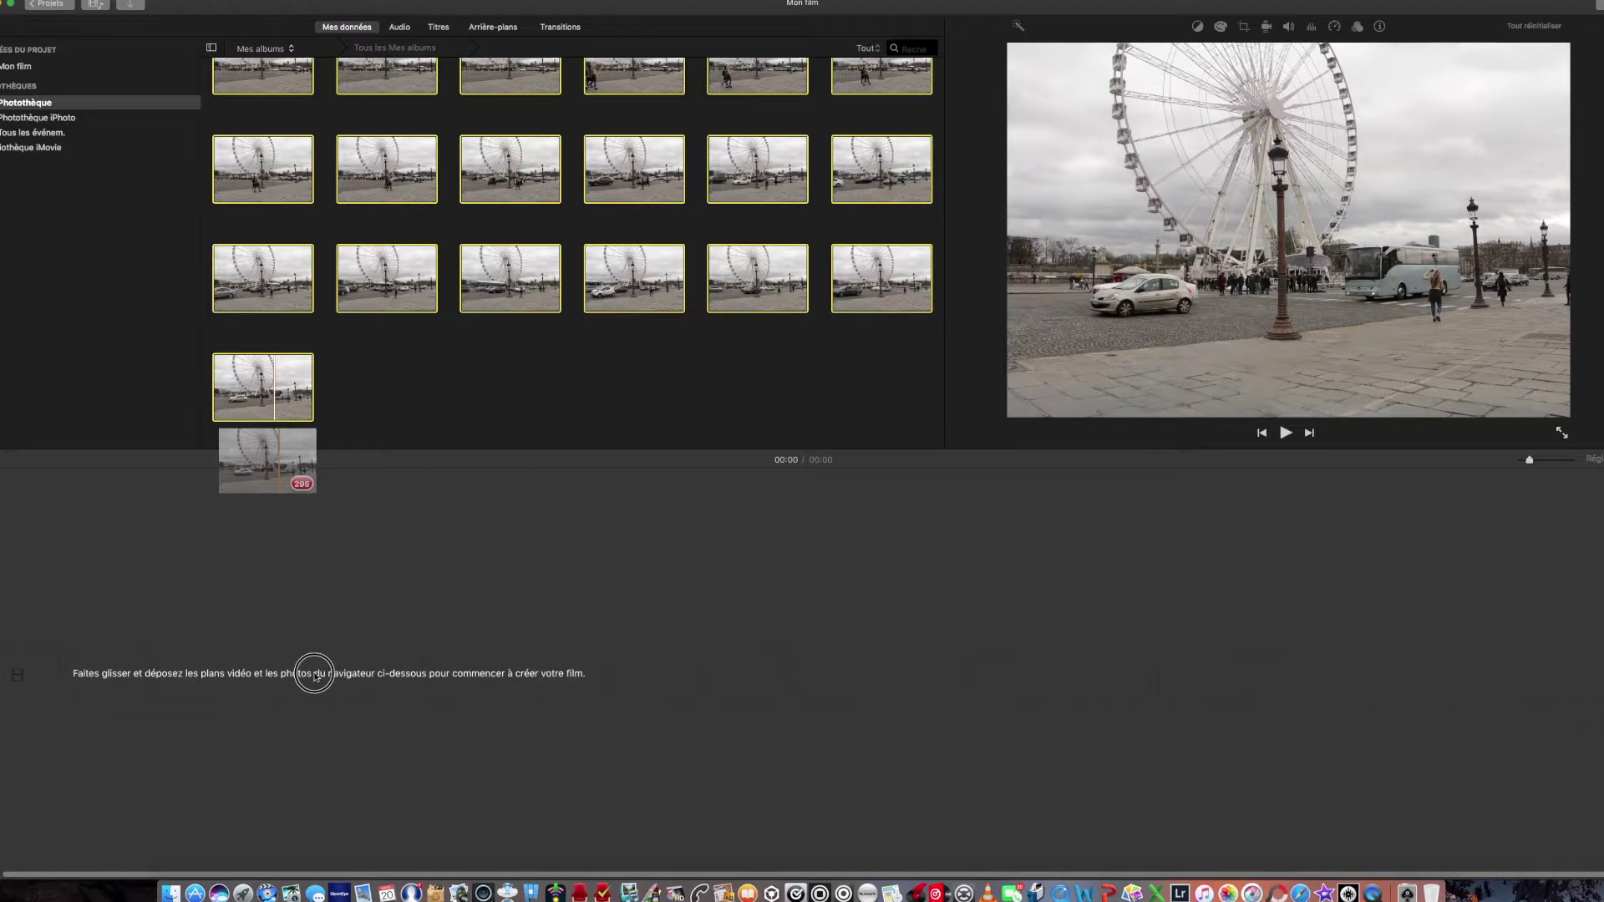
{"action": "left_click_drag", "start_coordinate": [314, 673], "coordinate": [320, 666]}
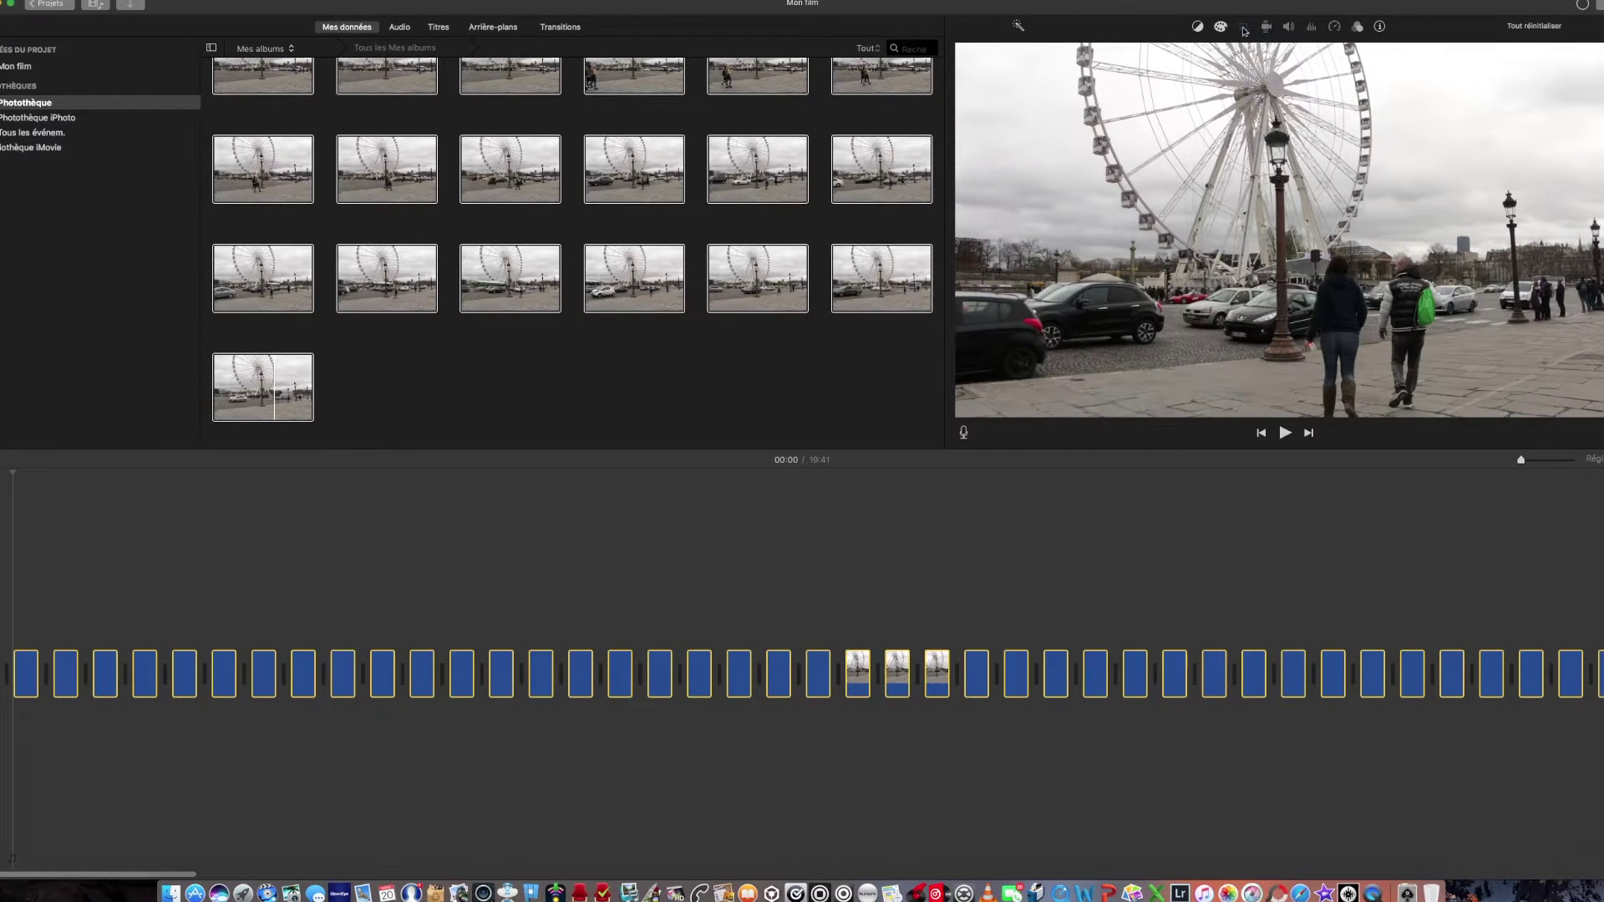
- Fit all the Ferris wheel photos with the "Ajuster" crop style and set their duration to 0,2 s
{"action": "left_click", "coordinate": [1244, 27]}
{"action": "left_click", "coordinate": [1097, 52]}
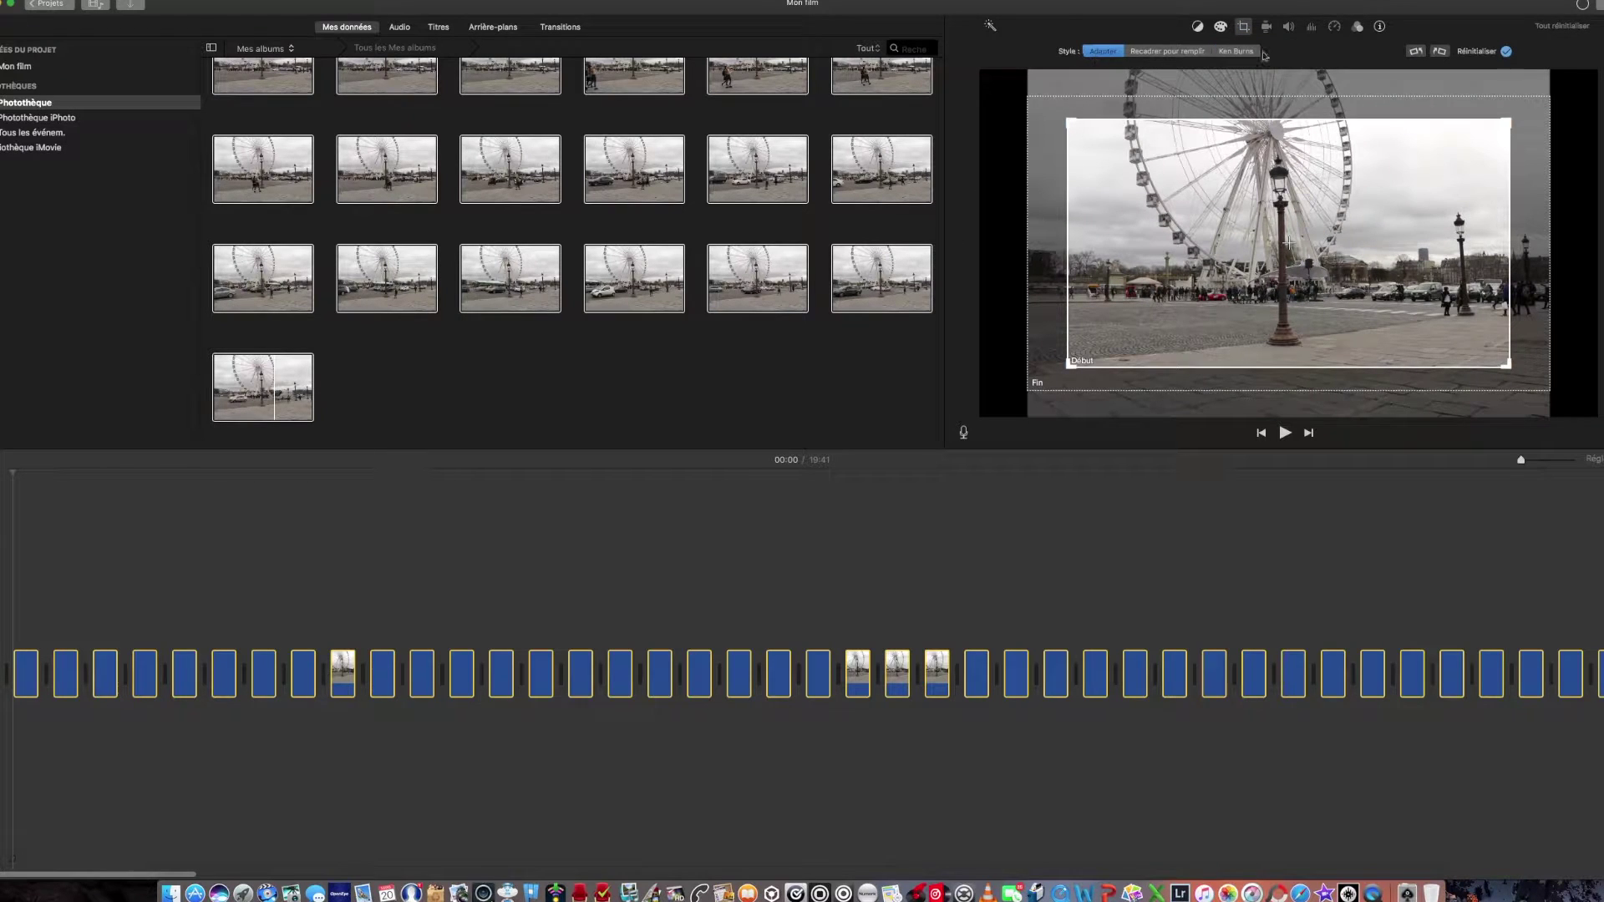
{"action": "left_click", "coordinate": [1381, 27]}
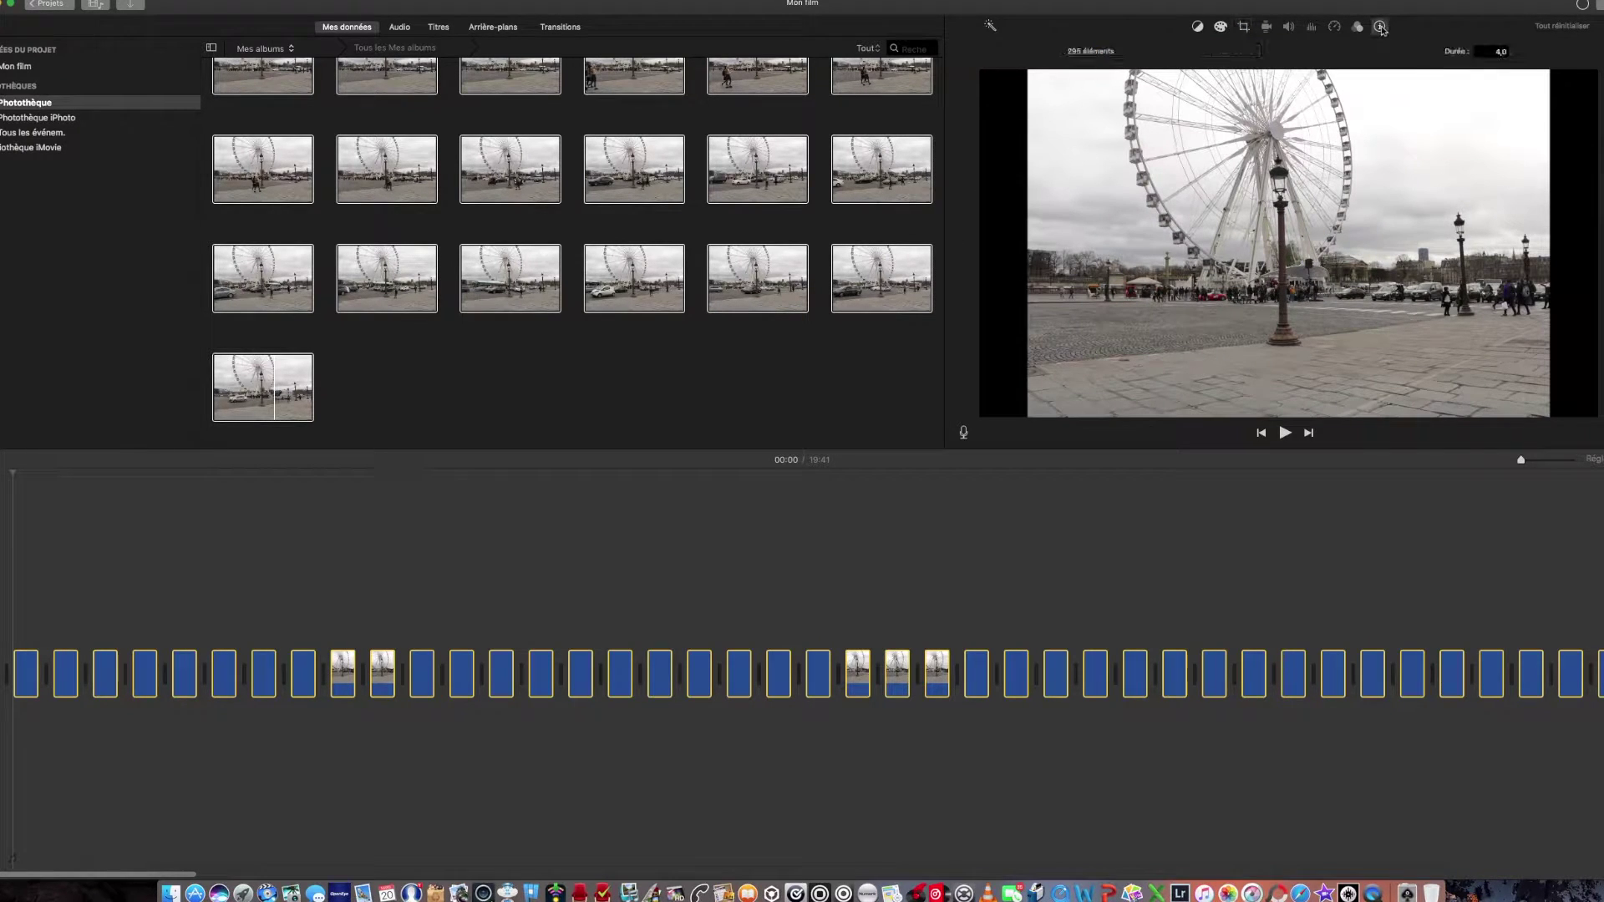
{"action": "left_click", "coordinate": [1501, 52]}
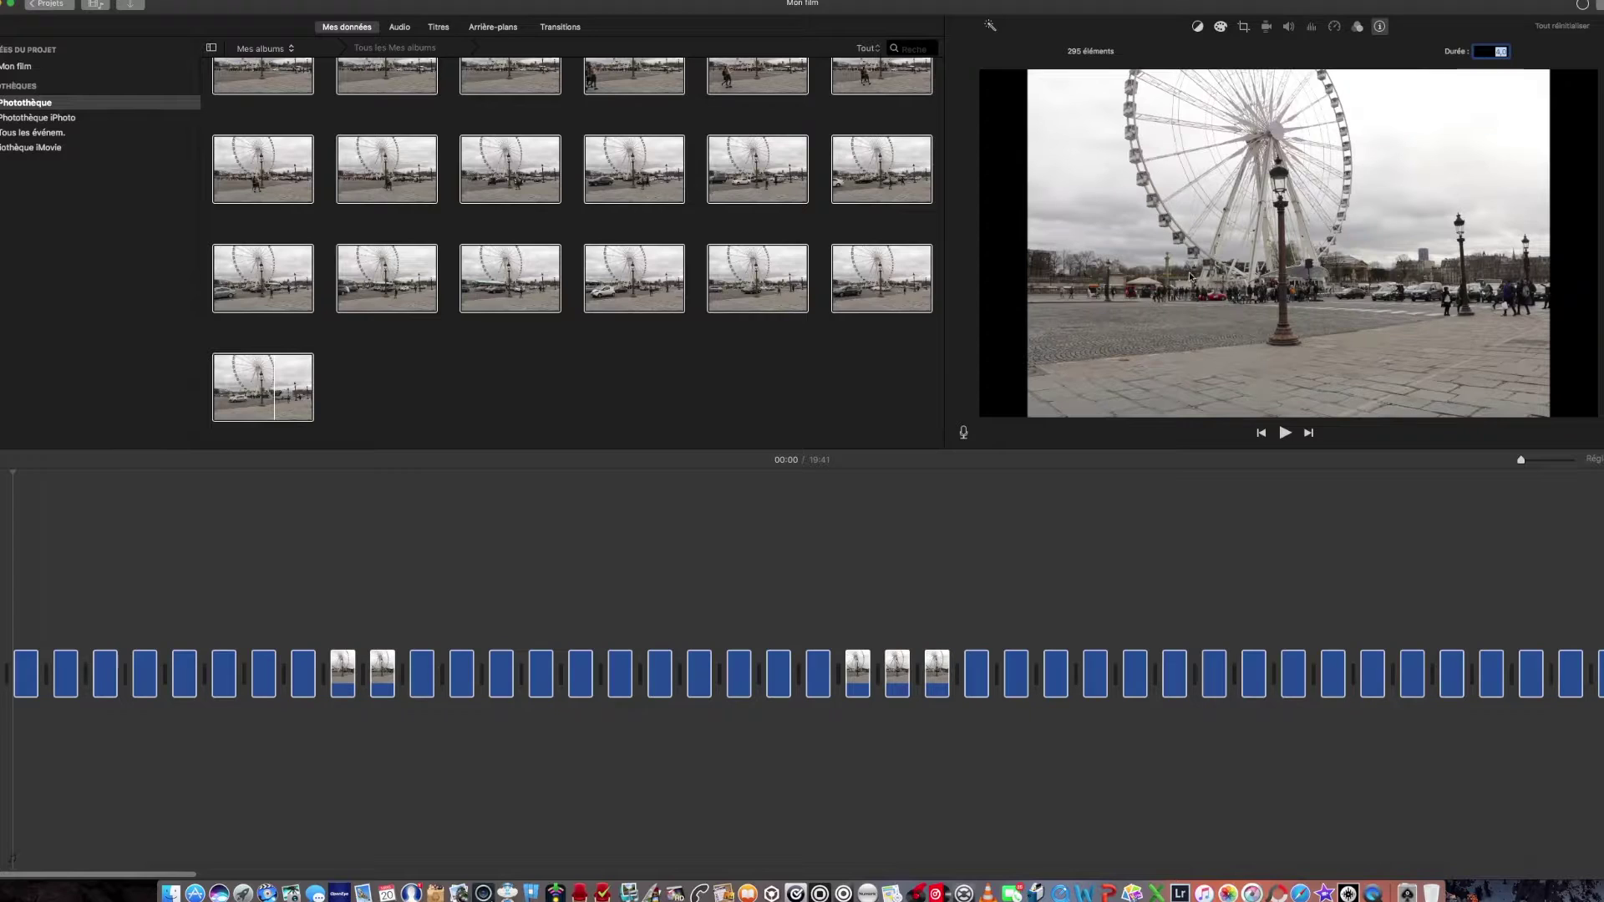
{"action": "type", "text": "0,"}
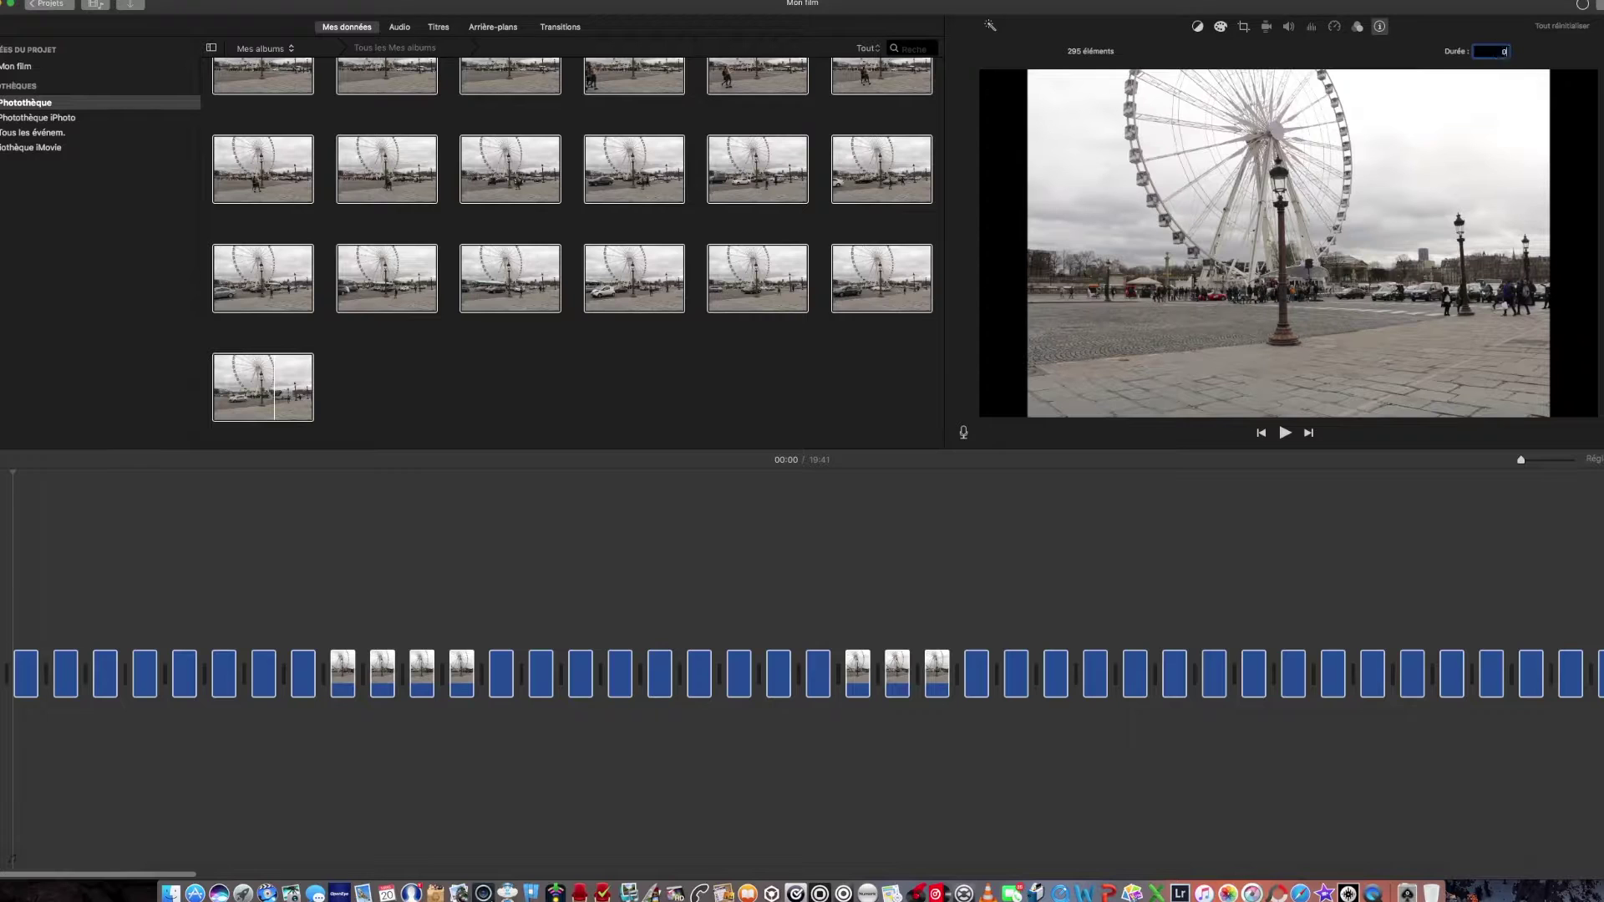
{"action": "type", "text": "2"}
{"action": "key", "text": "Return"}
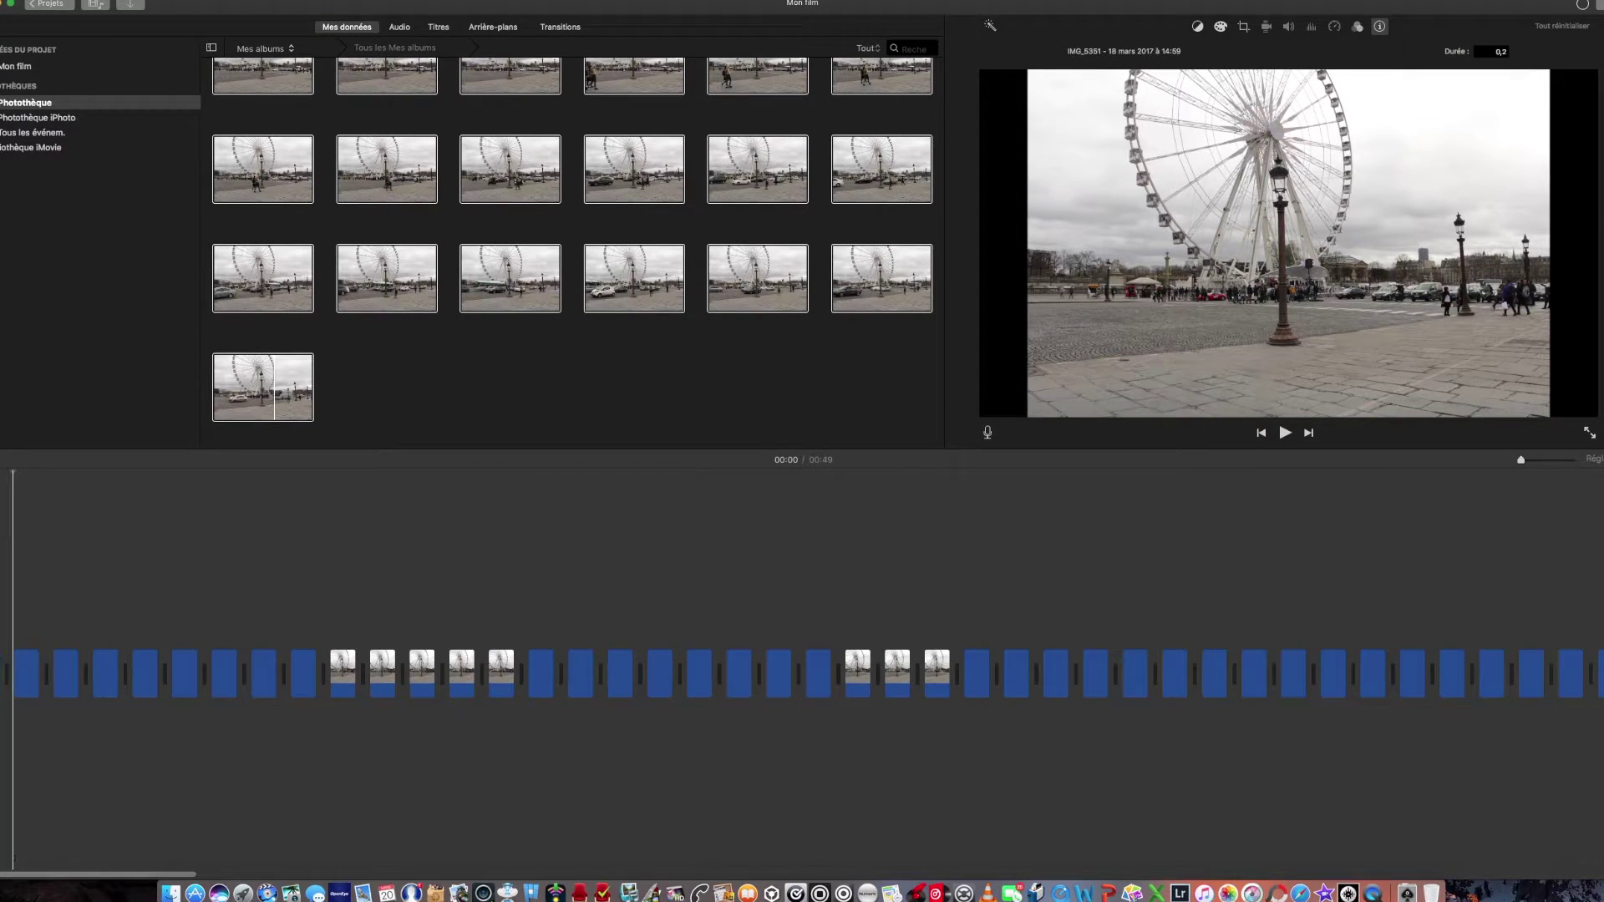
- Play the opening of the Ferris wheel film and set the duration of the photo shown in the inspector to 0,4 s
{"action": "key", "text": "space"}
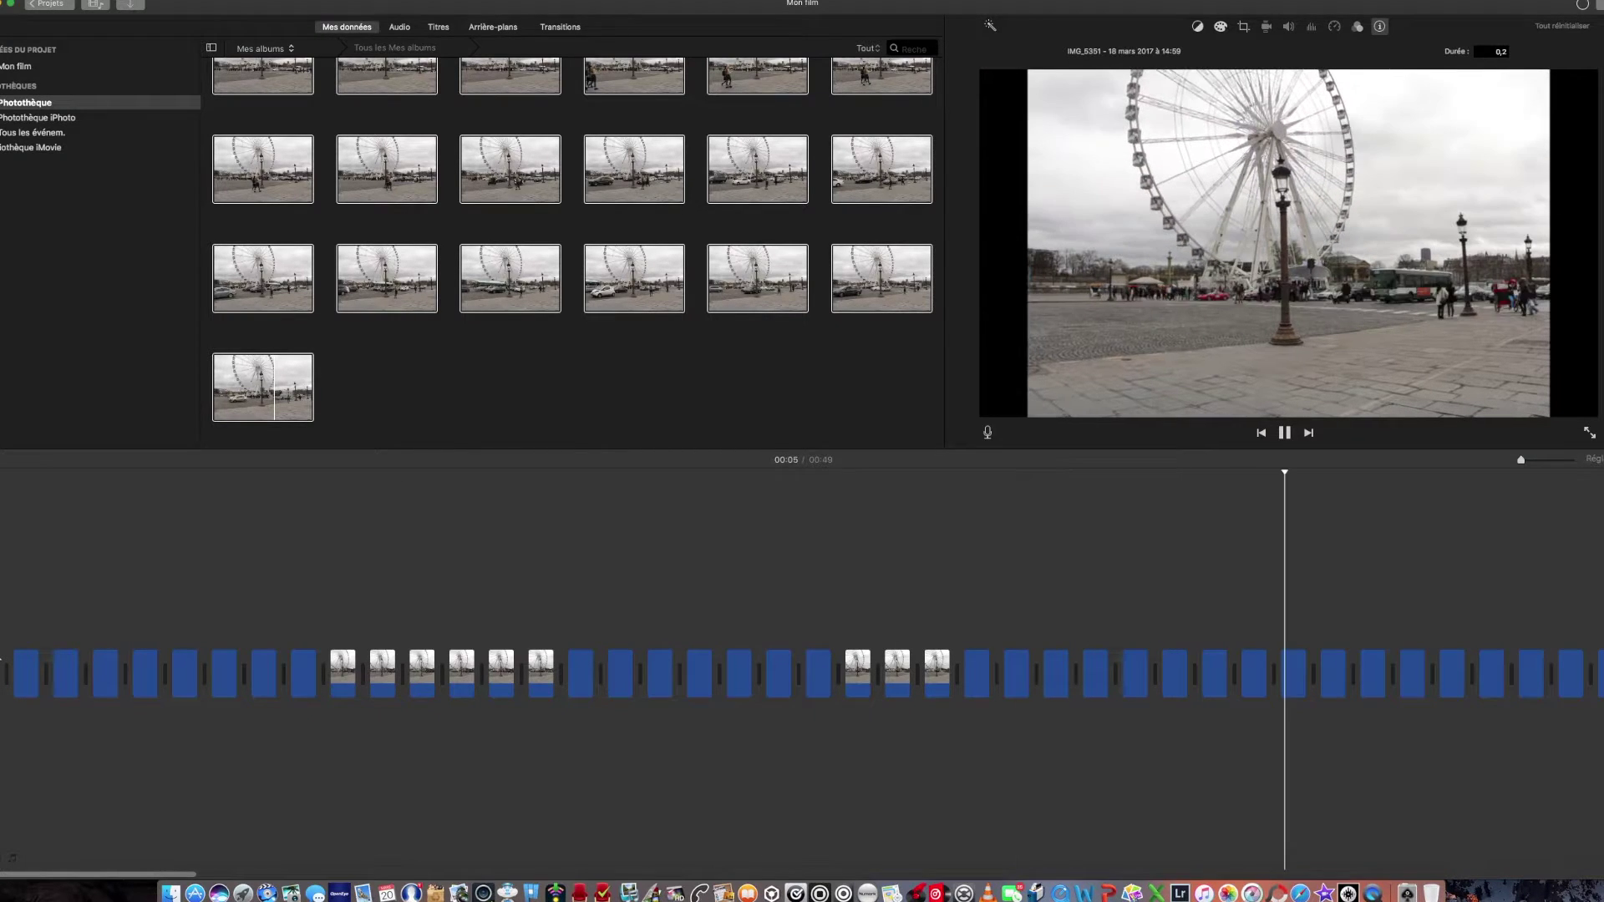
{"action": "key", "text": "space"}
{"action": "left_click", "coordinate": [1503, 52]}
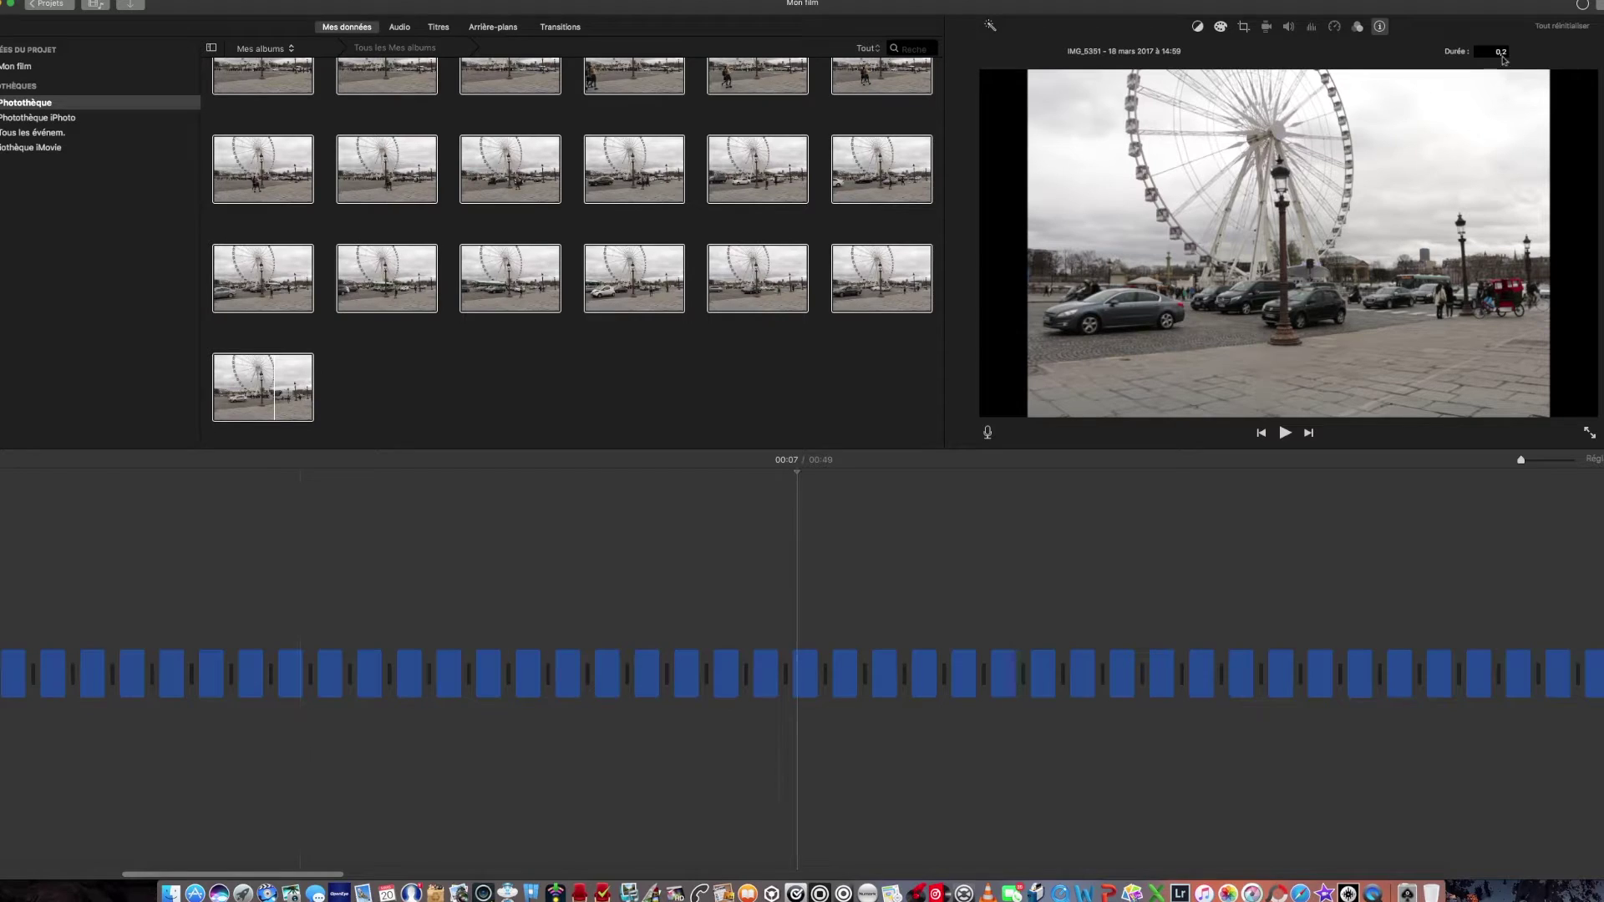
{"action": "type", "text": "0,"}
{"action": "key", "text": "Return"}
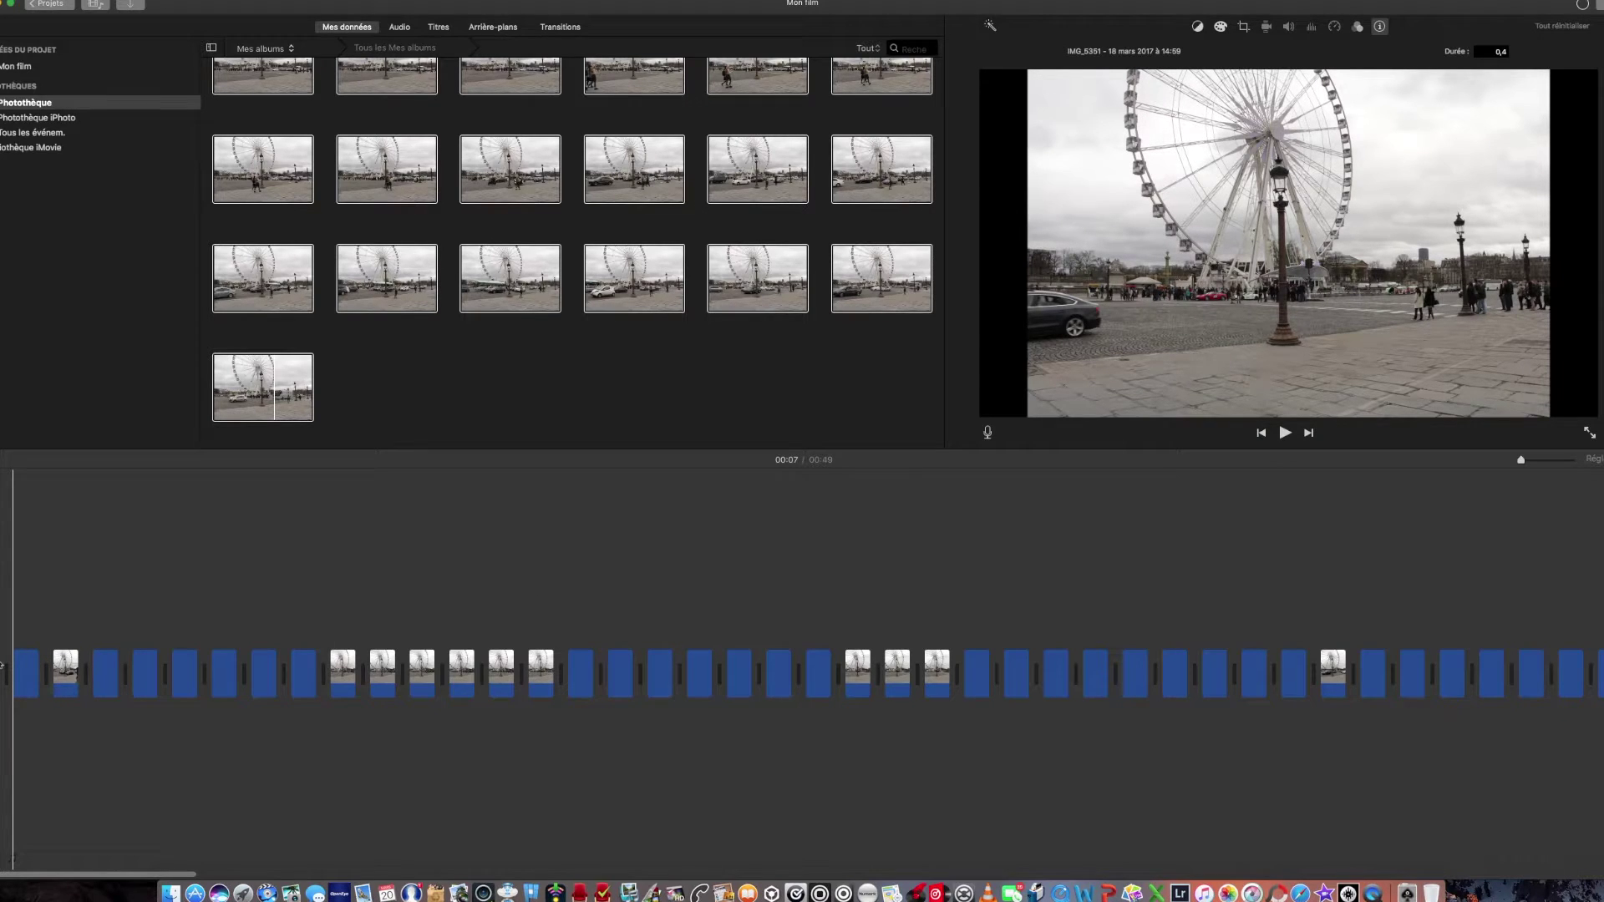
- Play the Ferris wheel film again to check its pace, and stop the playback
{"action": "key", "text": "space"}
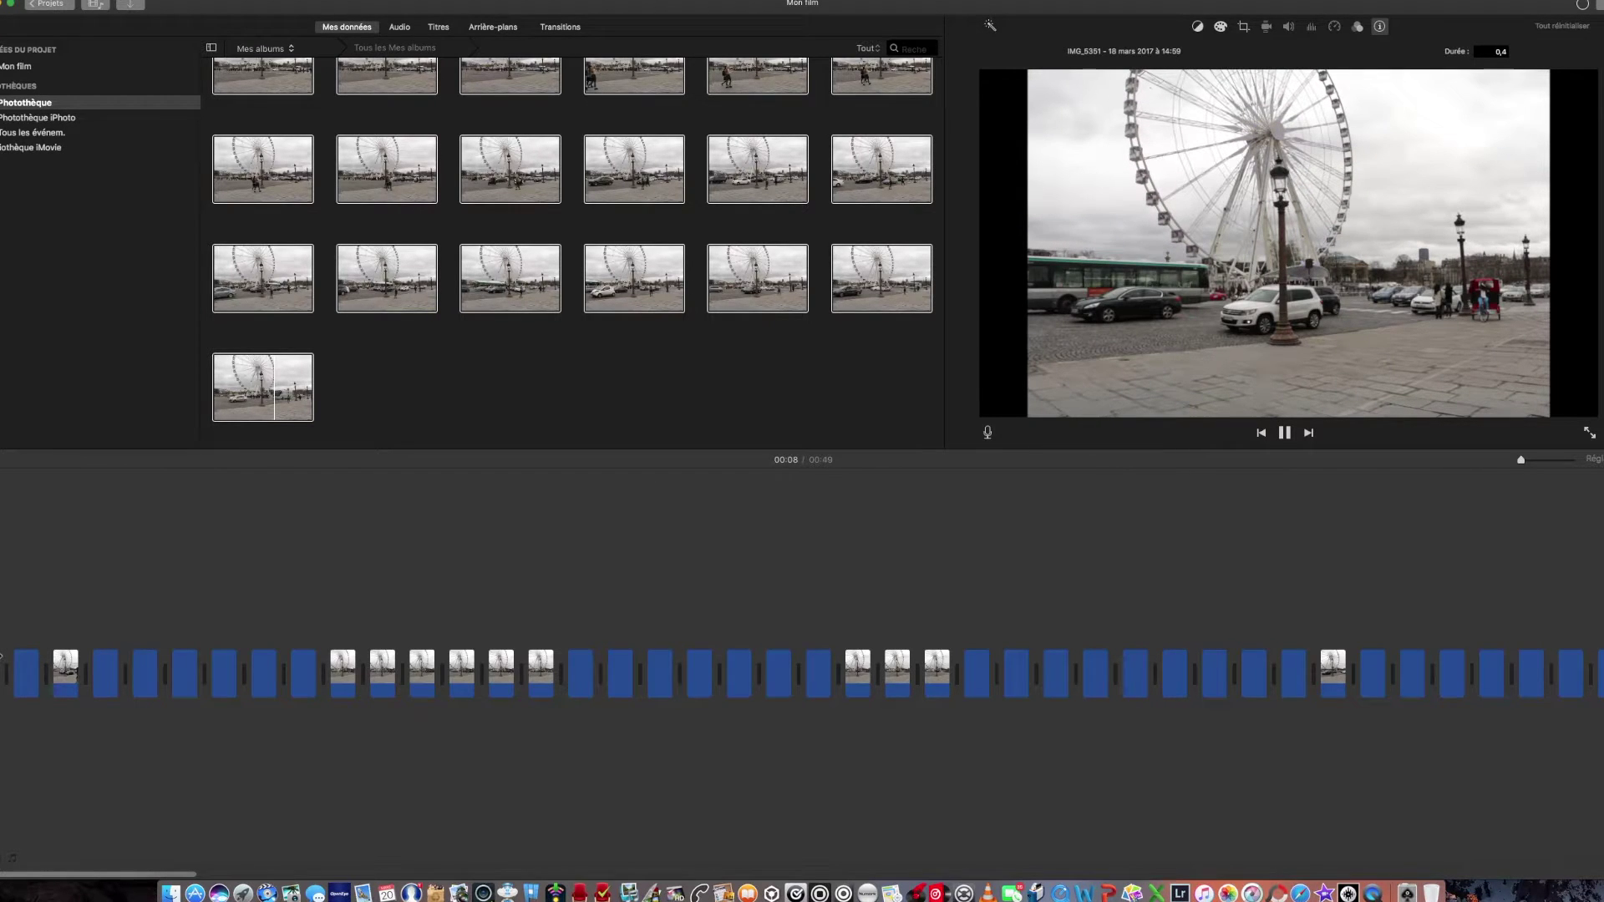
{"action": "key", "text": "space"}
{"action": "scroll", "coordinate": [694, 733], "scroll_direction": "left", "scroll_amount": 10}
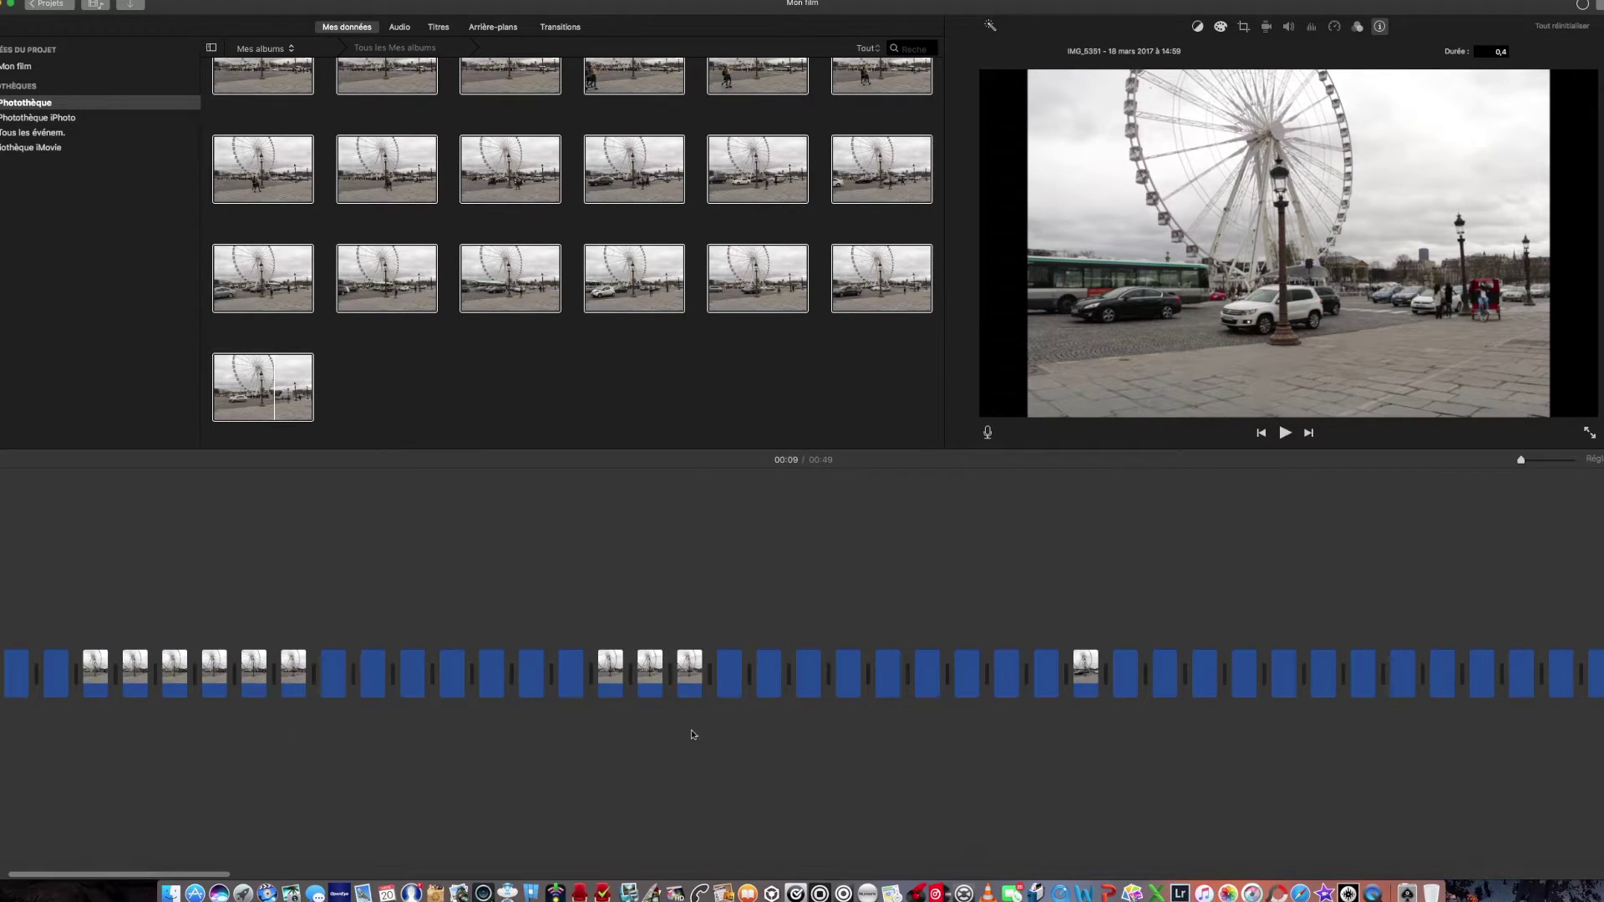
- Select every photo in the Ferris wheel timeline and open the clip filter settings
{"action": "left_click", "coordinate": [824, 681]}
{"action": "key", "text": "super+a"}
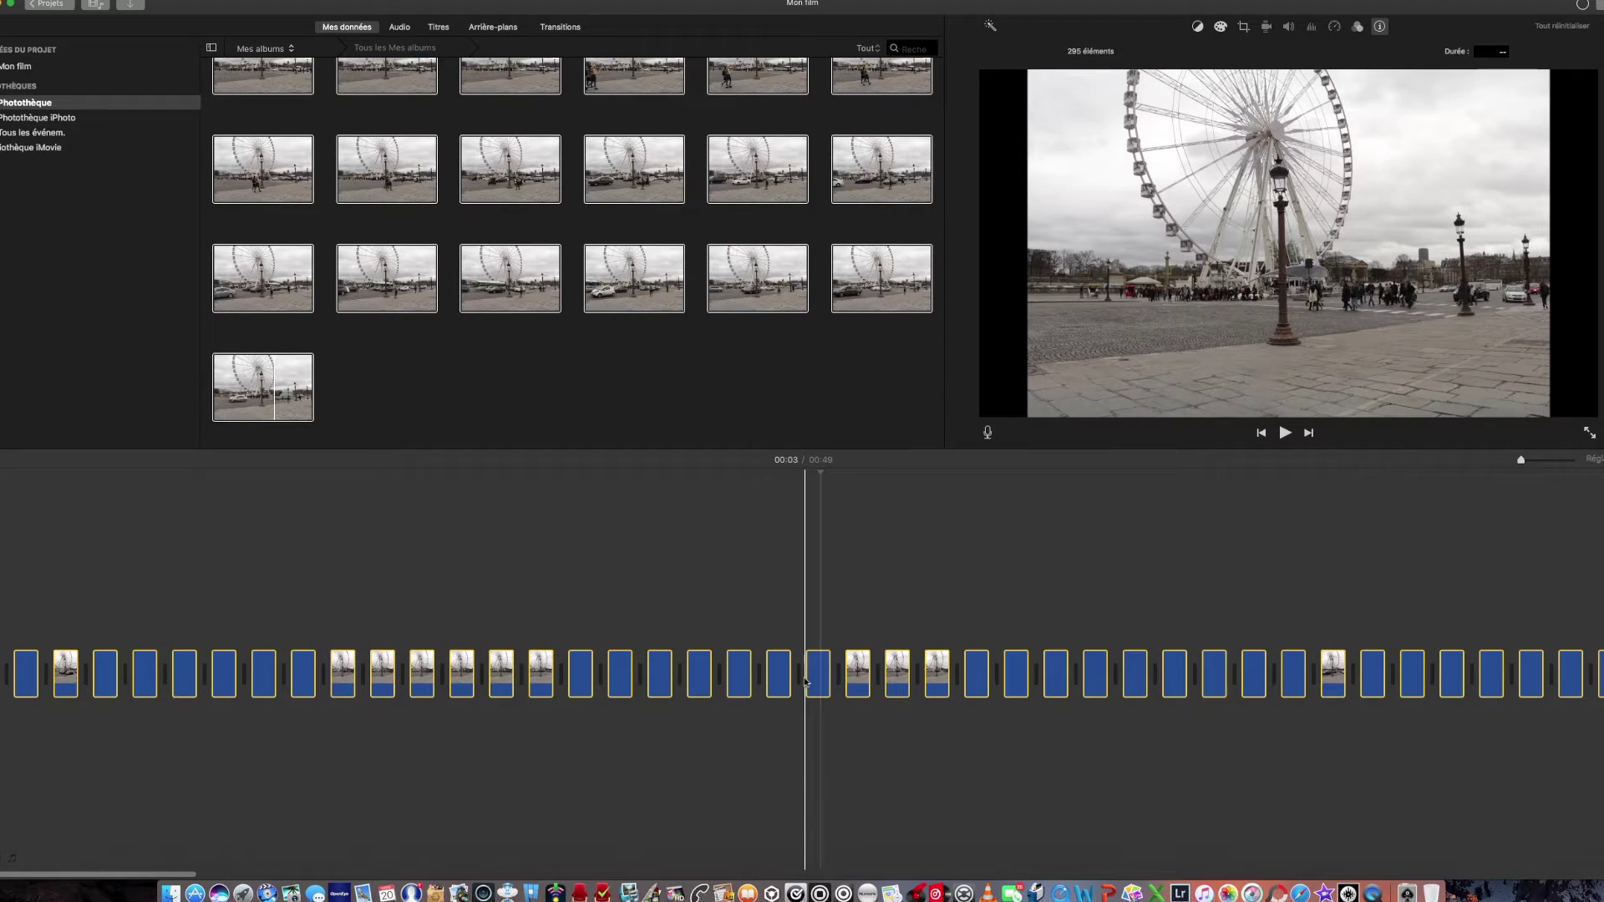
{"action": "left_click", "coordinate": [1358, 27]}
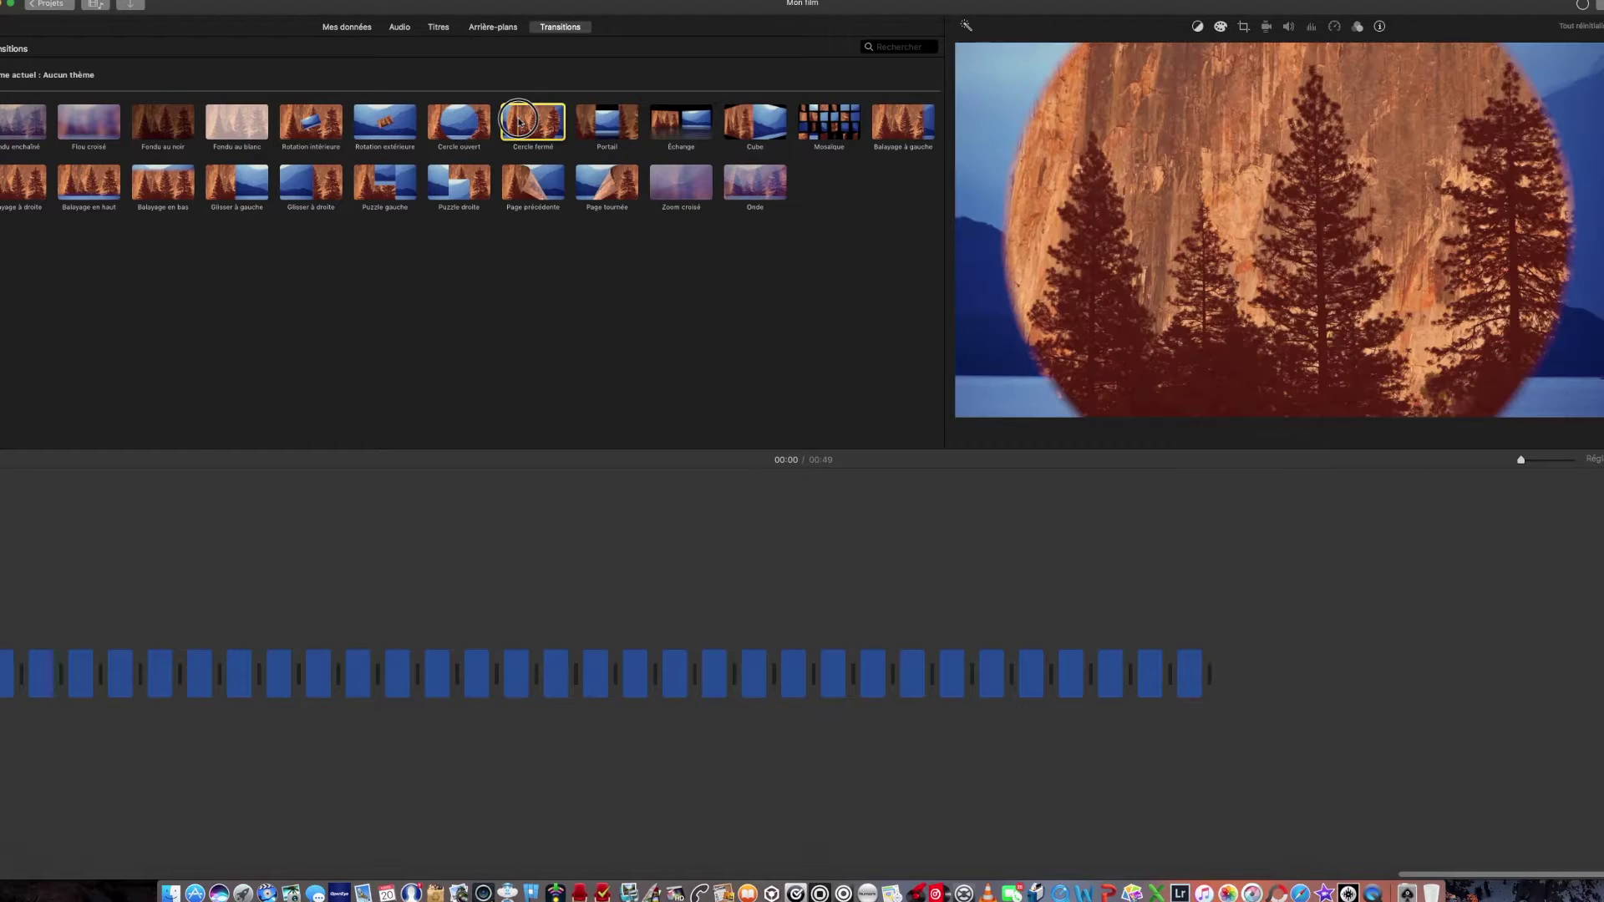
- Add the "Cercle fermé" transition after the last photo of the Ferris wheel film
{"action": "left_click_drag", "start_coordinate": [533, 121], "coordinate": [1171, 677]}
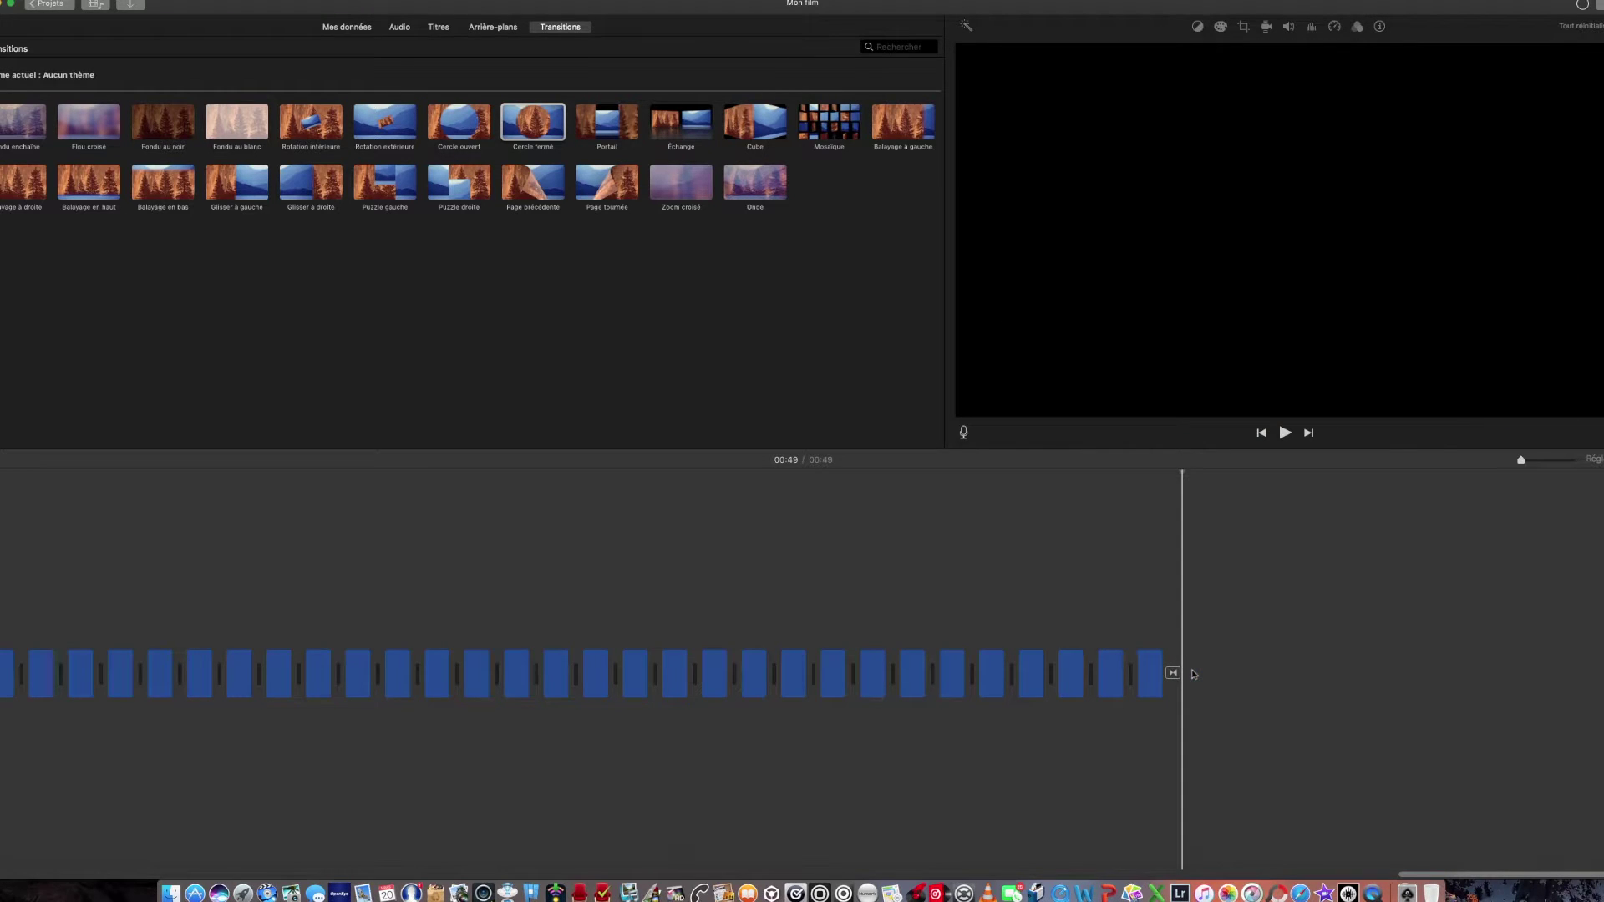
{"action": "scroll", "coordinate": [1194, 675], "scroll_direction": "left", "scroll_amount": 15}
{"action": "left_click_drag", "start_coordinate": [461, 130], "coordinate": [50, 681]}
{"action": "left_click_drag", "start_coordinate": [71, 676], "coordinate": [87, 674]}
{"action": "left_click", "coordinate": [66, 672]}
{"action": "key", "text": "BackSpace"}
- Add the "Cercle ouvert" transition at the very start of the Ferris wheel film
{"action": "left_click_drag", "start_coordinate": [455, 116], "coordinate": [56, 672]}
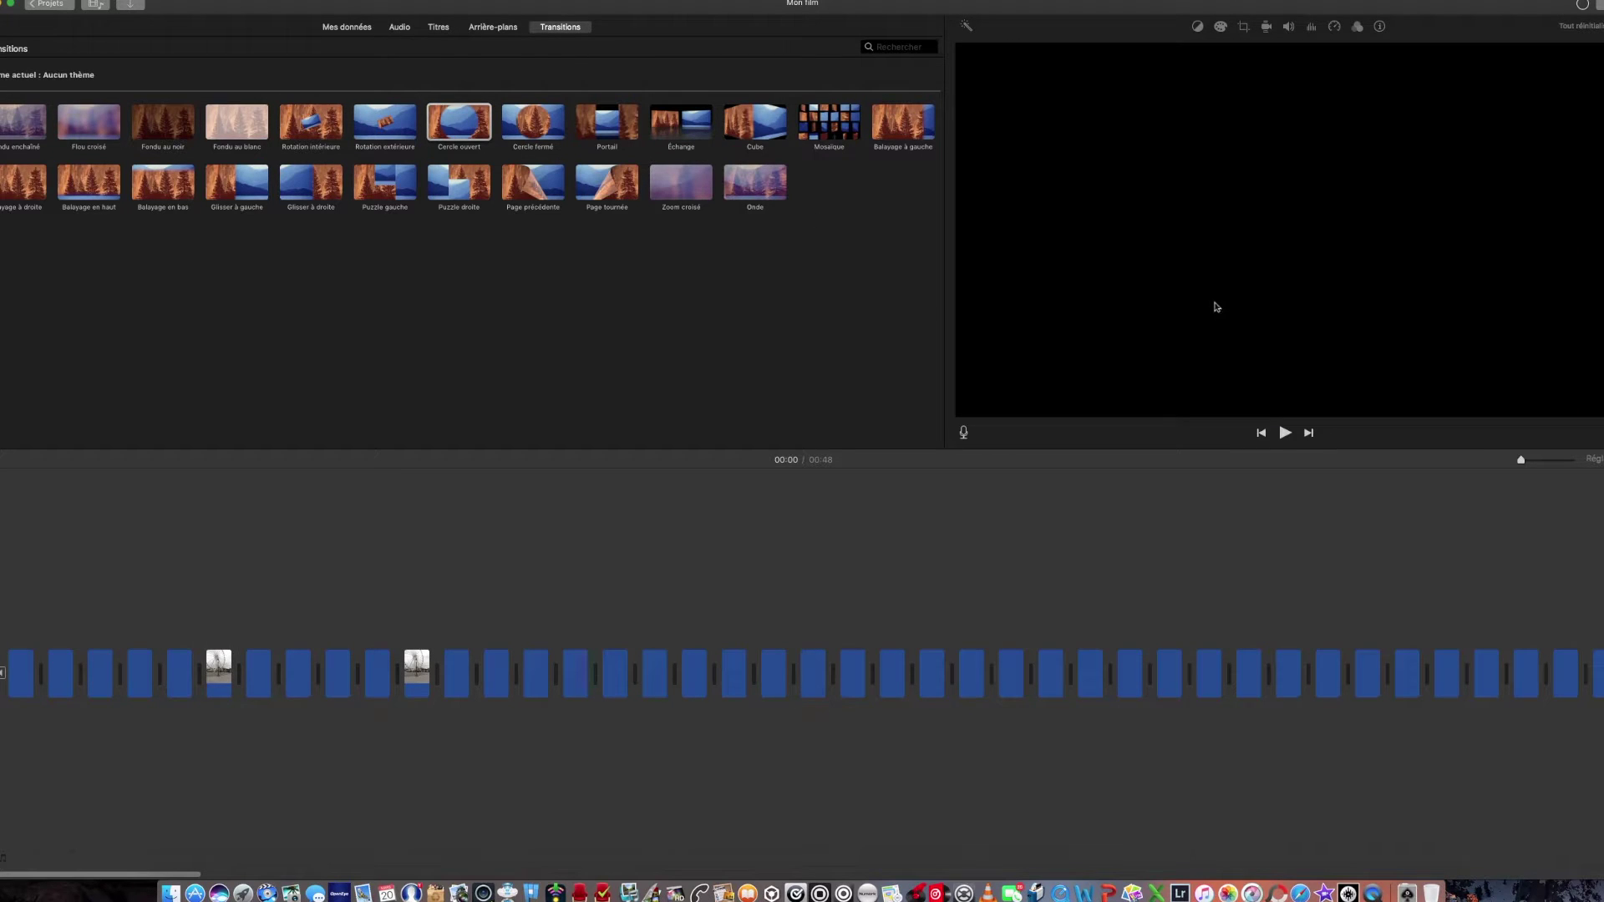
- Prepare a file export of the film at 1080p with "Optimale (ProRes)" quality and "Meilleure qualité" compression
{"action": "left_click", "coordinate": [1581, 5]}
{"action": "left_click", "coordinate": [1544, 140]}
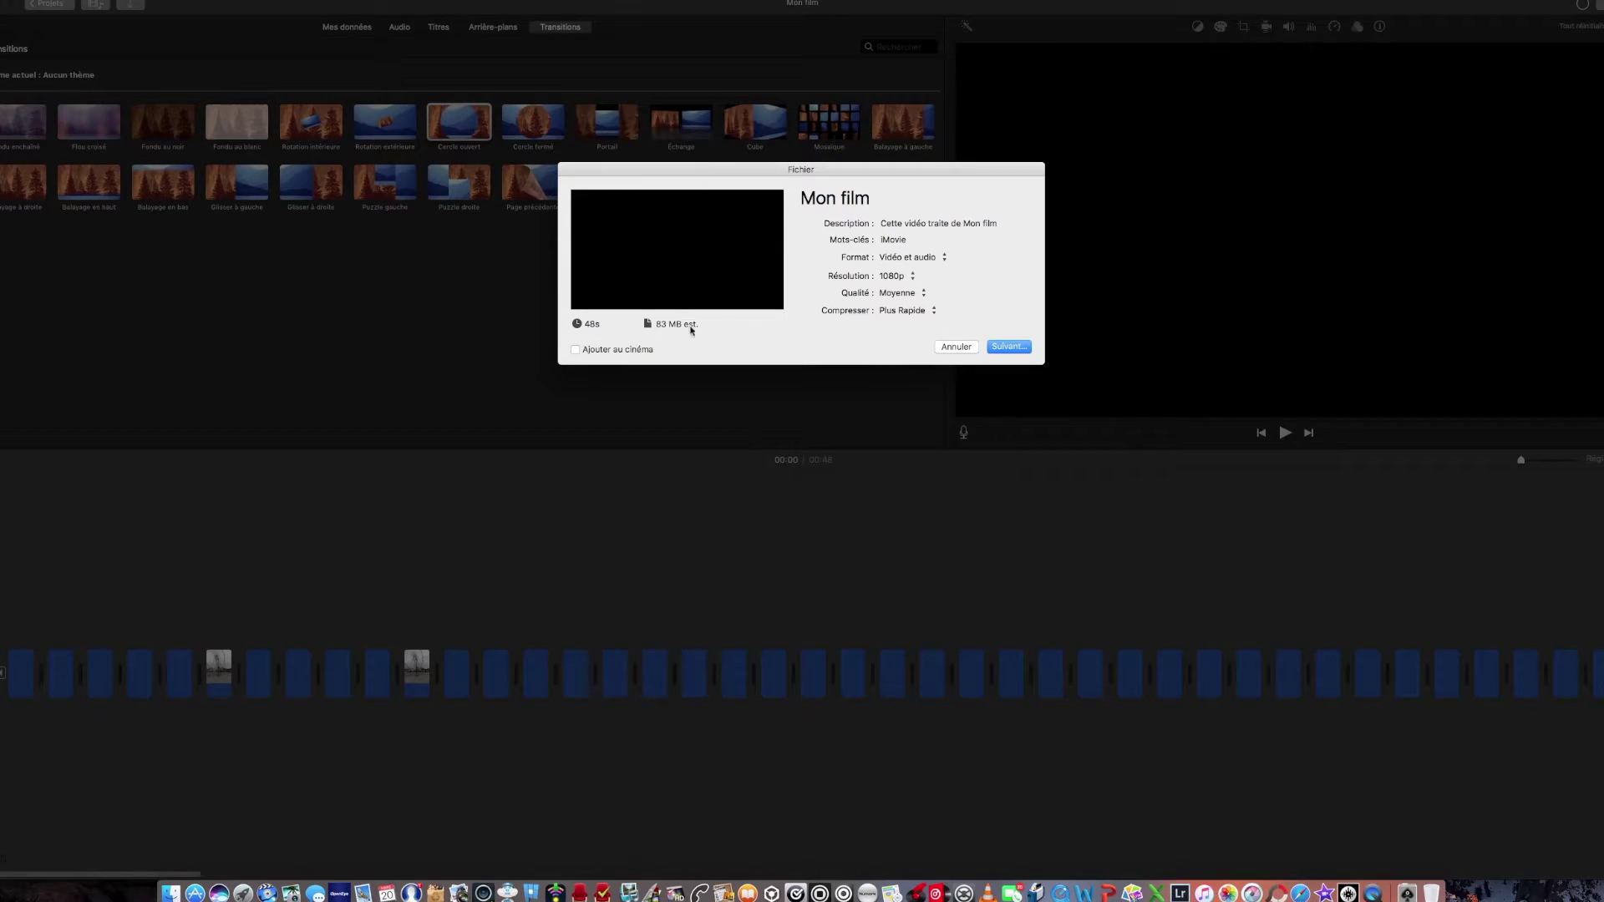
{"action": "left_click", "coordinate": [913, 293]}
{"action": "left_click", "coordinate": [930, 324]}
{"action": "left_click", "coordinate": [926, 293]}
{"action": "left_click", "coordinate": [928, 303]}
{"action": "left_click", "coordinate": [933, 292]}
{"action": "left_click", "coordinate": [929, 284]}
{"action": "left_click", "coordinate": [909, 281]}
{"action": "left_click", "coordinate": [909, 281]}
{"action": "left_click", "coordinate": [915, 309]}
{"action": "left_click", "coordinate": [938, 323]}
- Title and describe the export as "Time Lapse 1" and save it as Time Lapse 1.mov in the Bureau location
{"action": "left_click", "coordinate": [856, 198]}
{"action": "type", "text": "Time Lapse"}
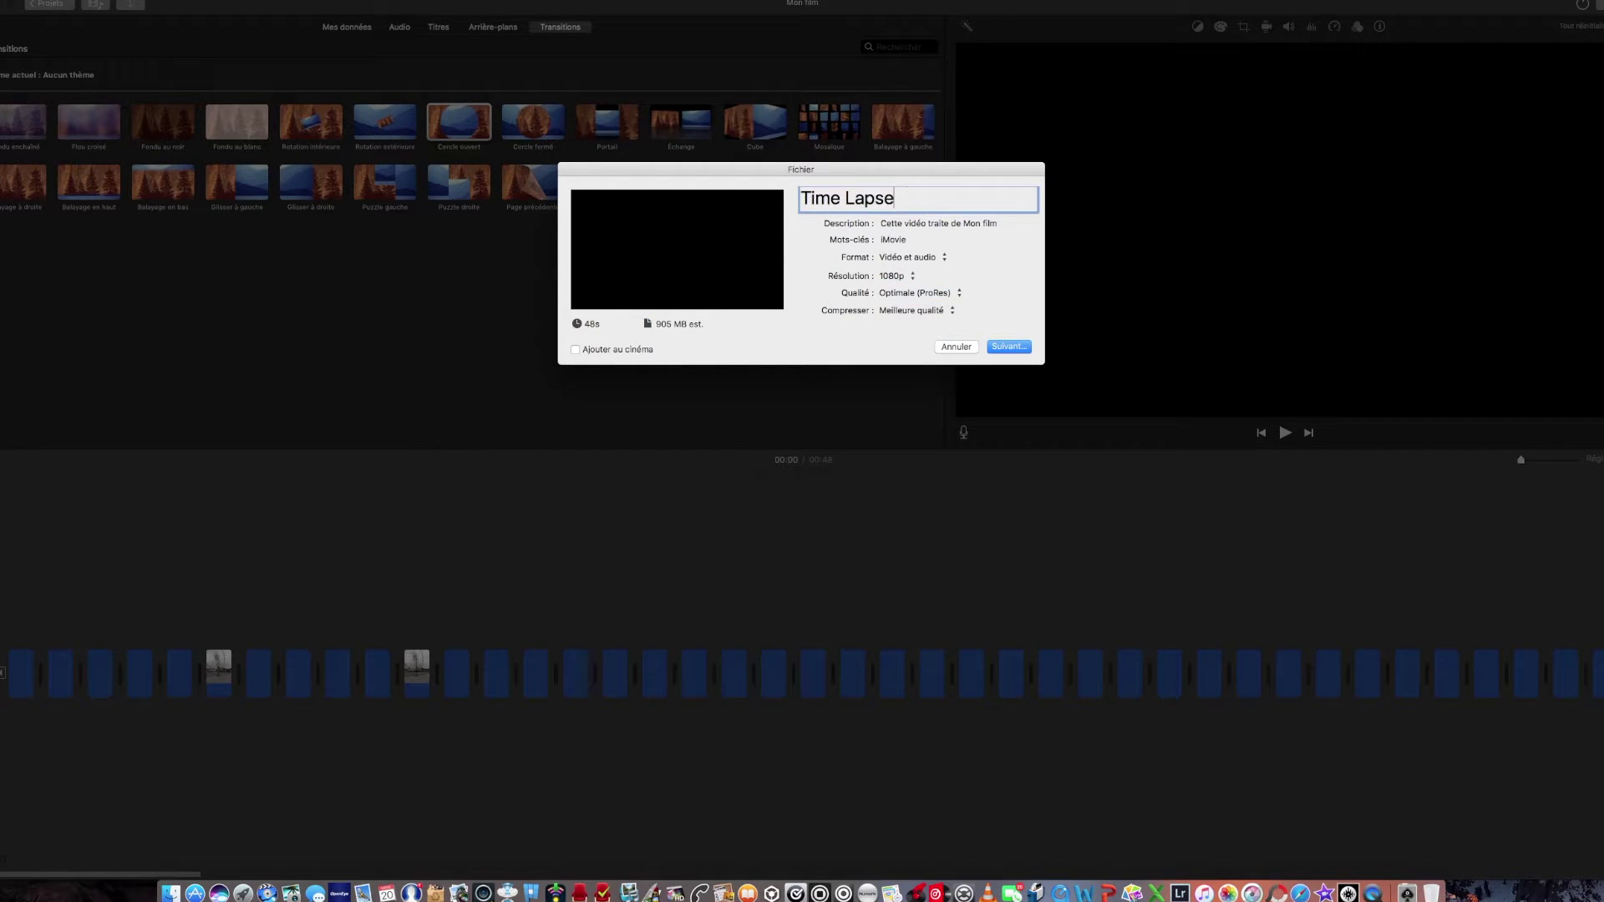
{"action": "key", "text": "super+a"}
{"action": "key", "text": "super+c"}
{"action": "key", "text": "Tab"}
{"action": "key", "text": "super+v"}
{"action": "left_click", "coordinate": [1017, 347]}
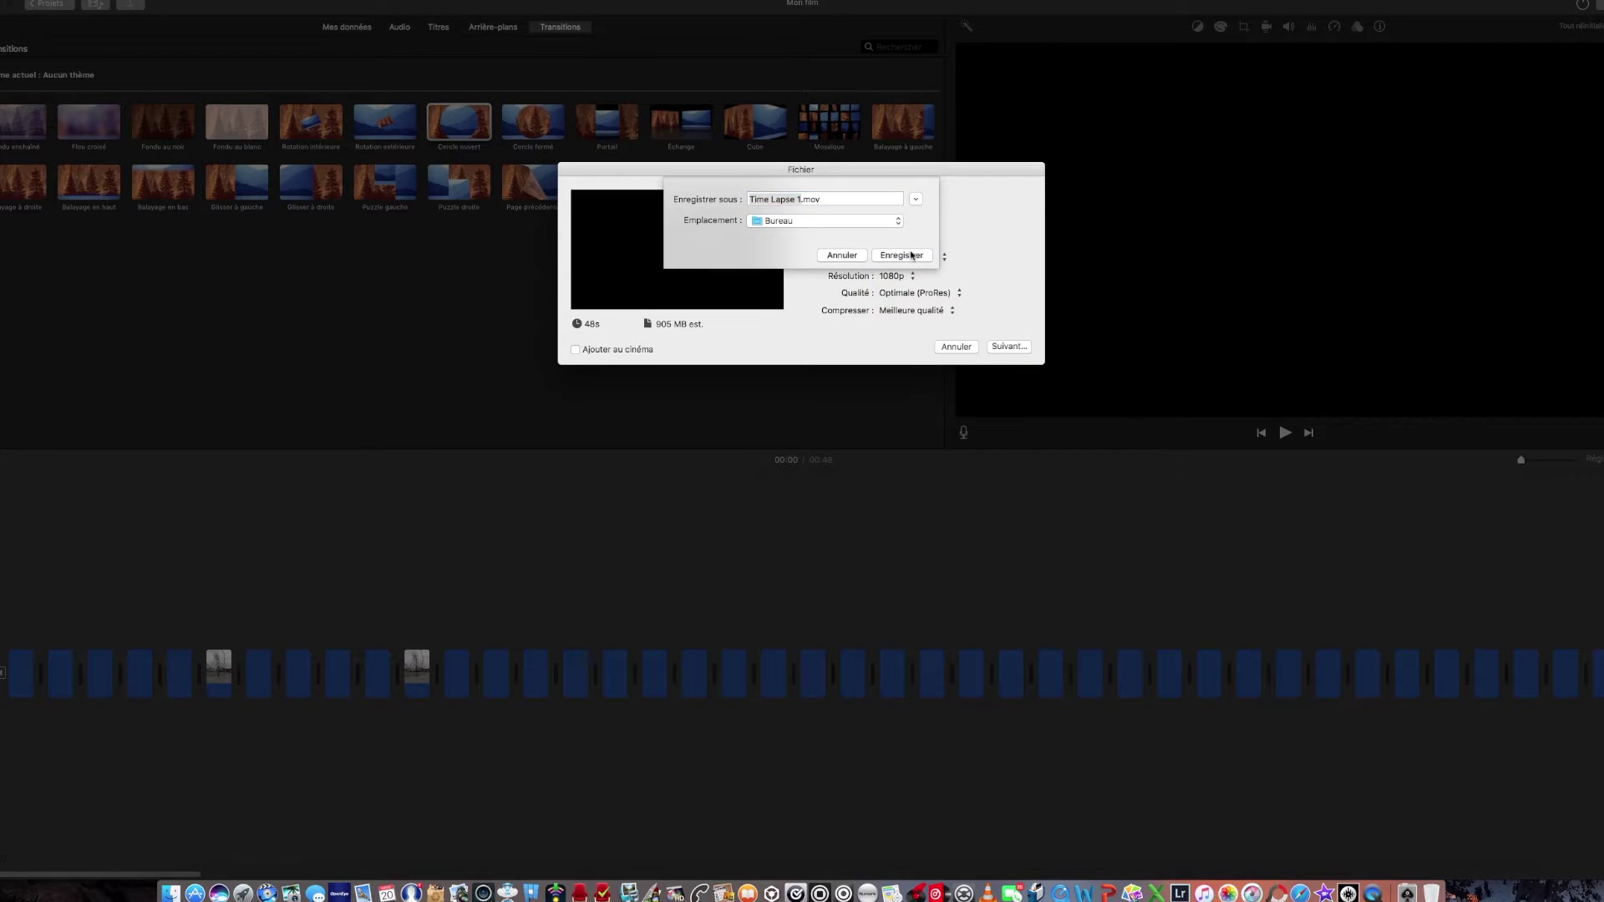
{"action": "left_click", "coordinate": [903, 254]}
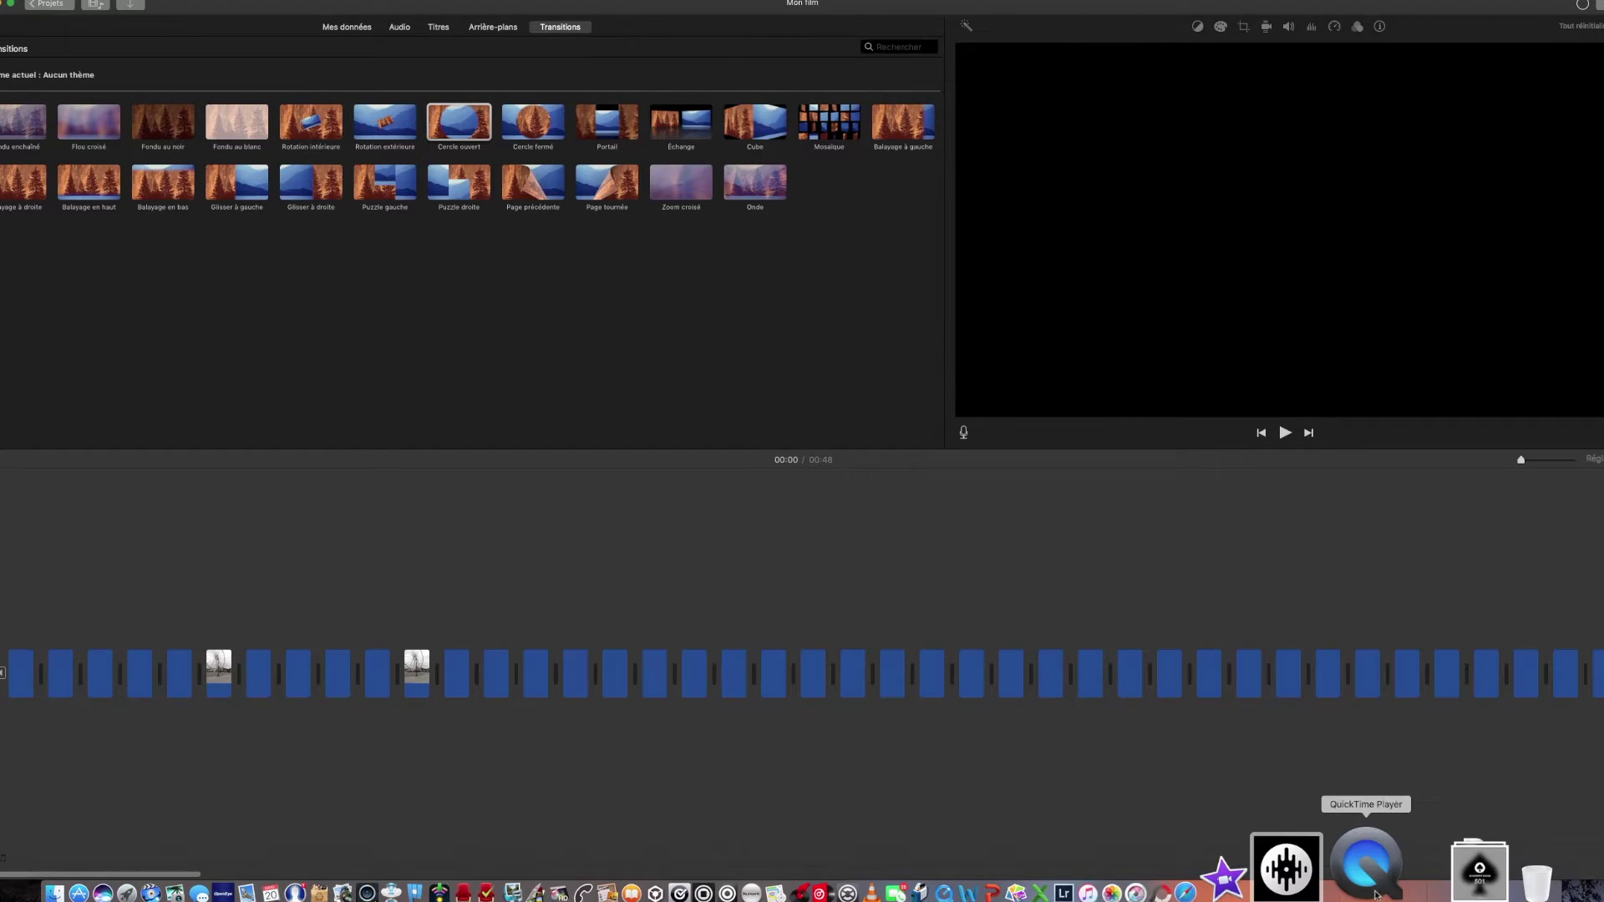
{"action": "left_click", "coordinate": [1376, 889]}
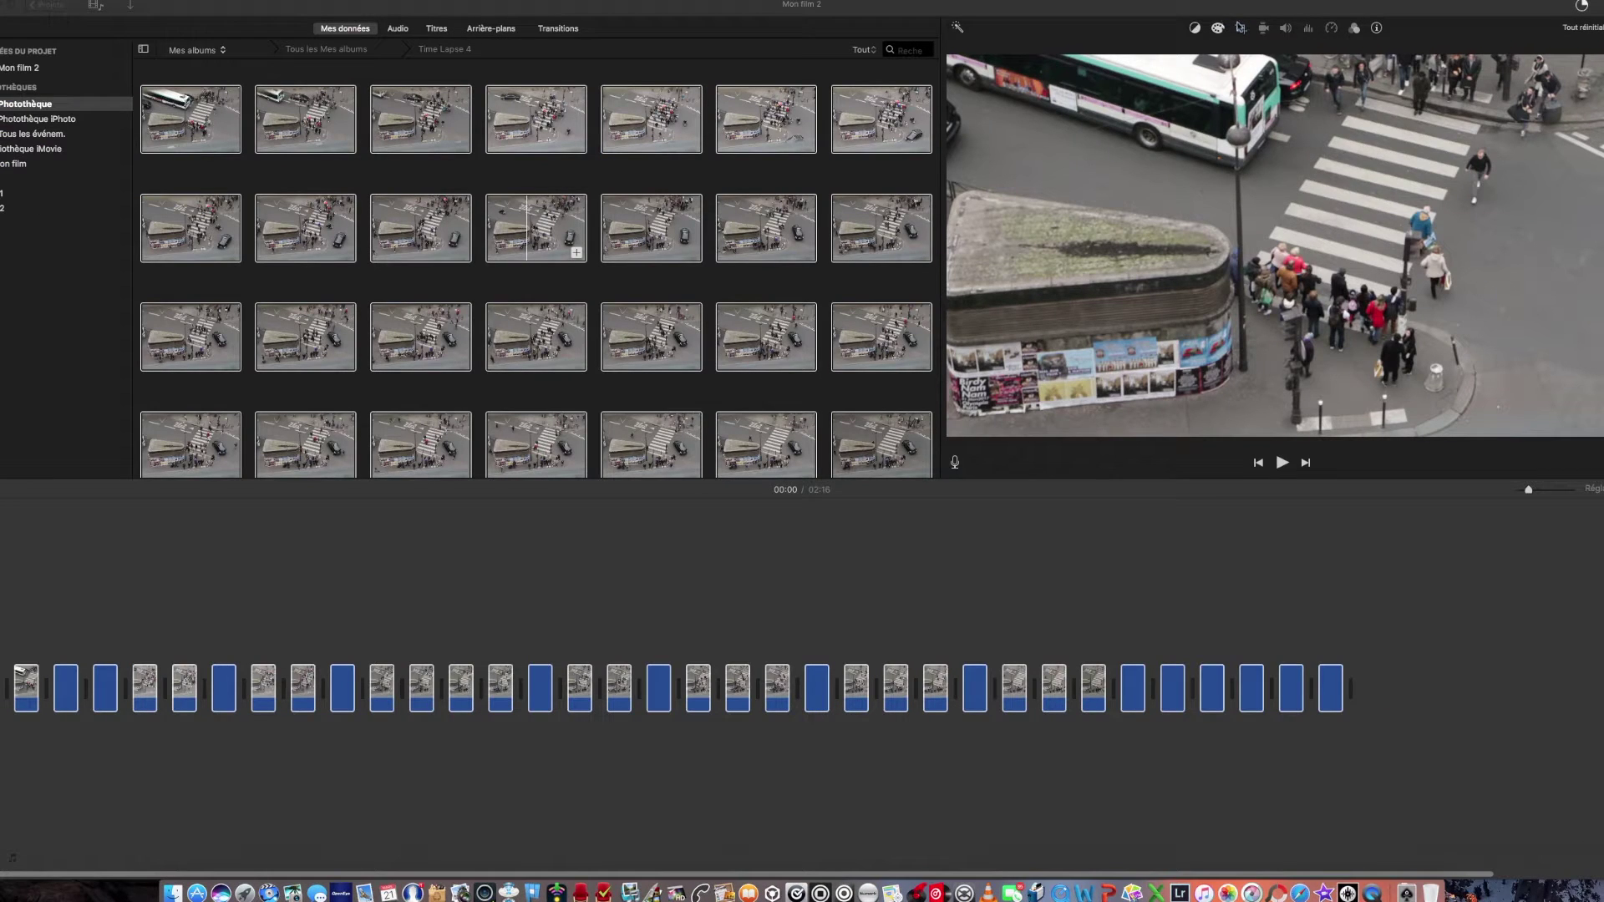
- Fit all the pedestrian crossing photos with the "Adapter" crop style and set their duration to 0,4 s
{"action": "left_click", "coordinate": [1241, 28]}
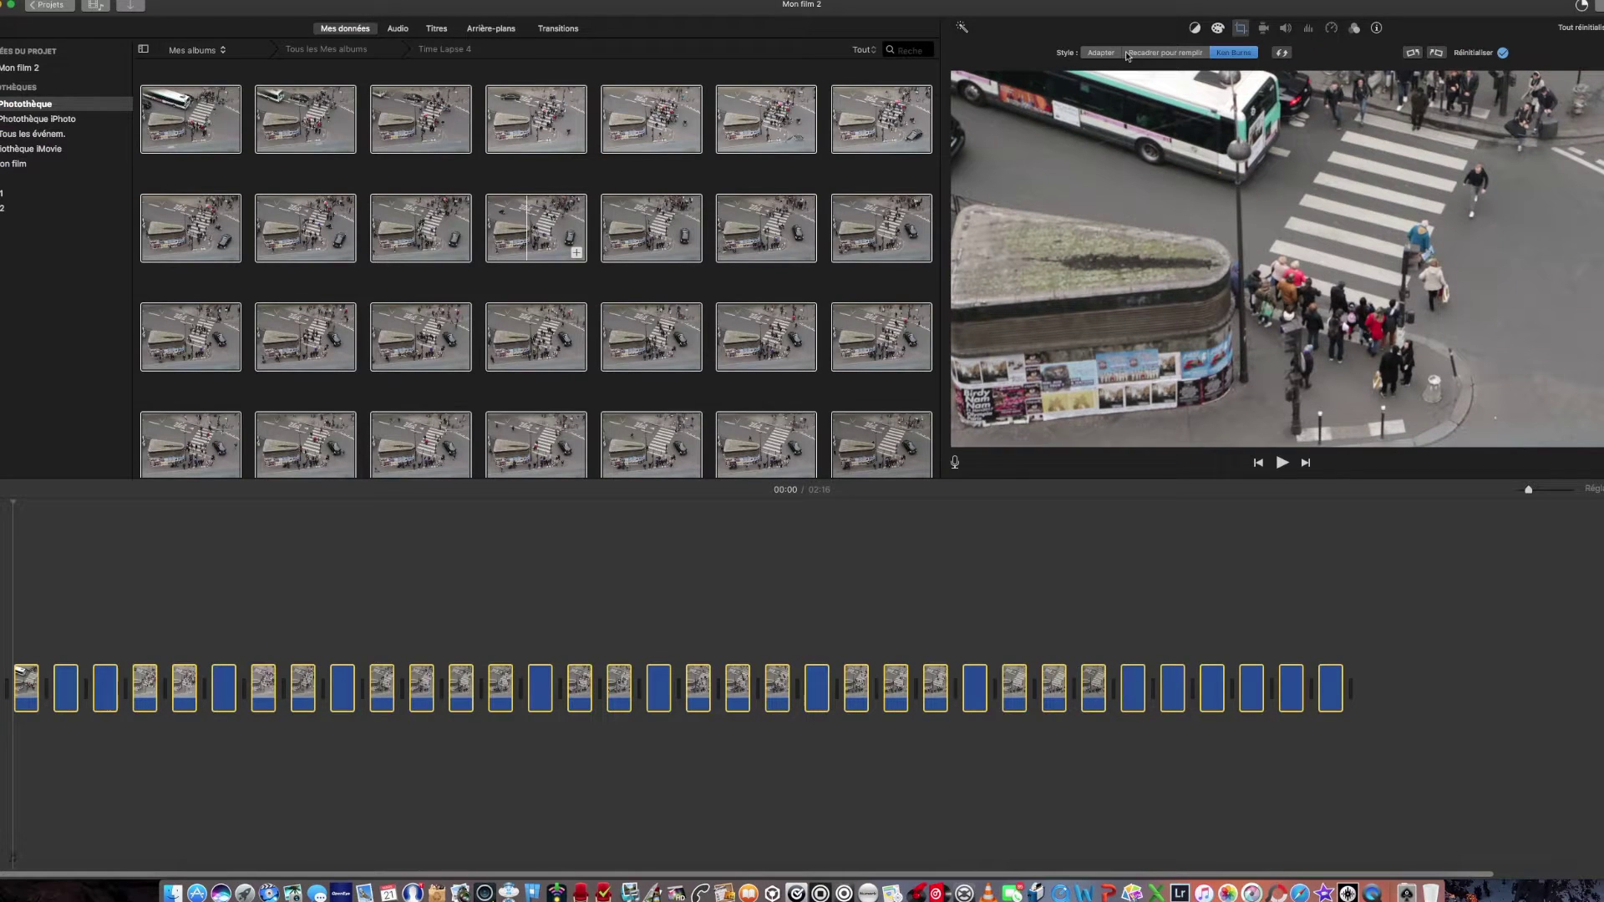
{"action": "left_click", "coordinate": [1101, 53]}
{"action": "left_click", "coordinate": [1376, 28]}
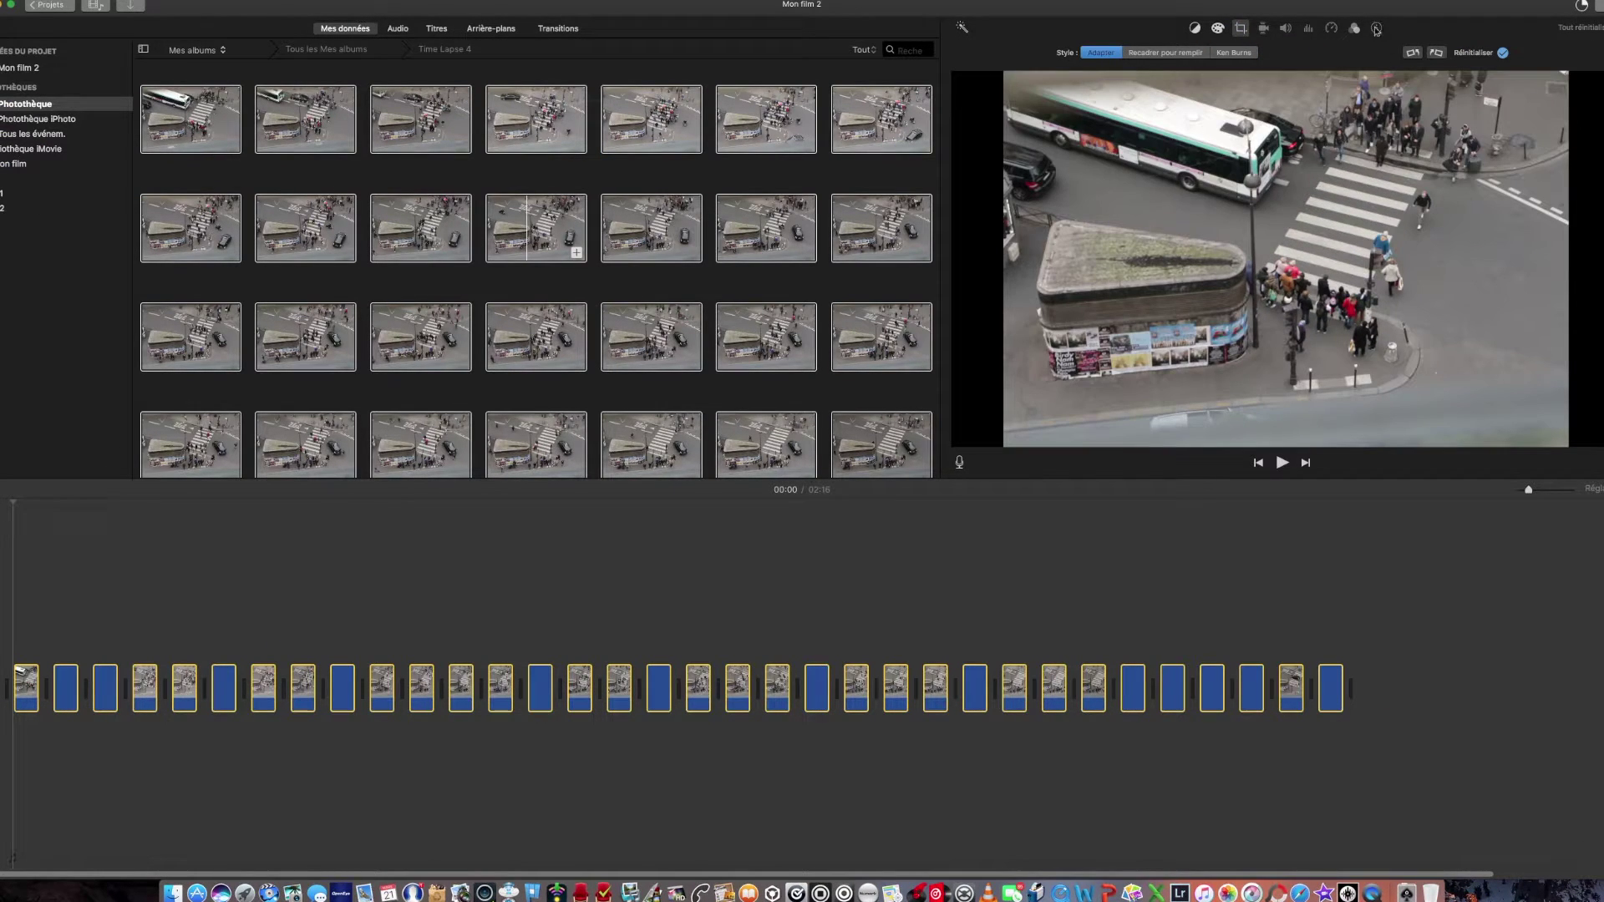
{"action": "left_click", "coordinate": [1495, 53]}
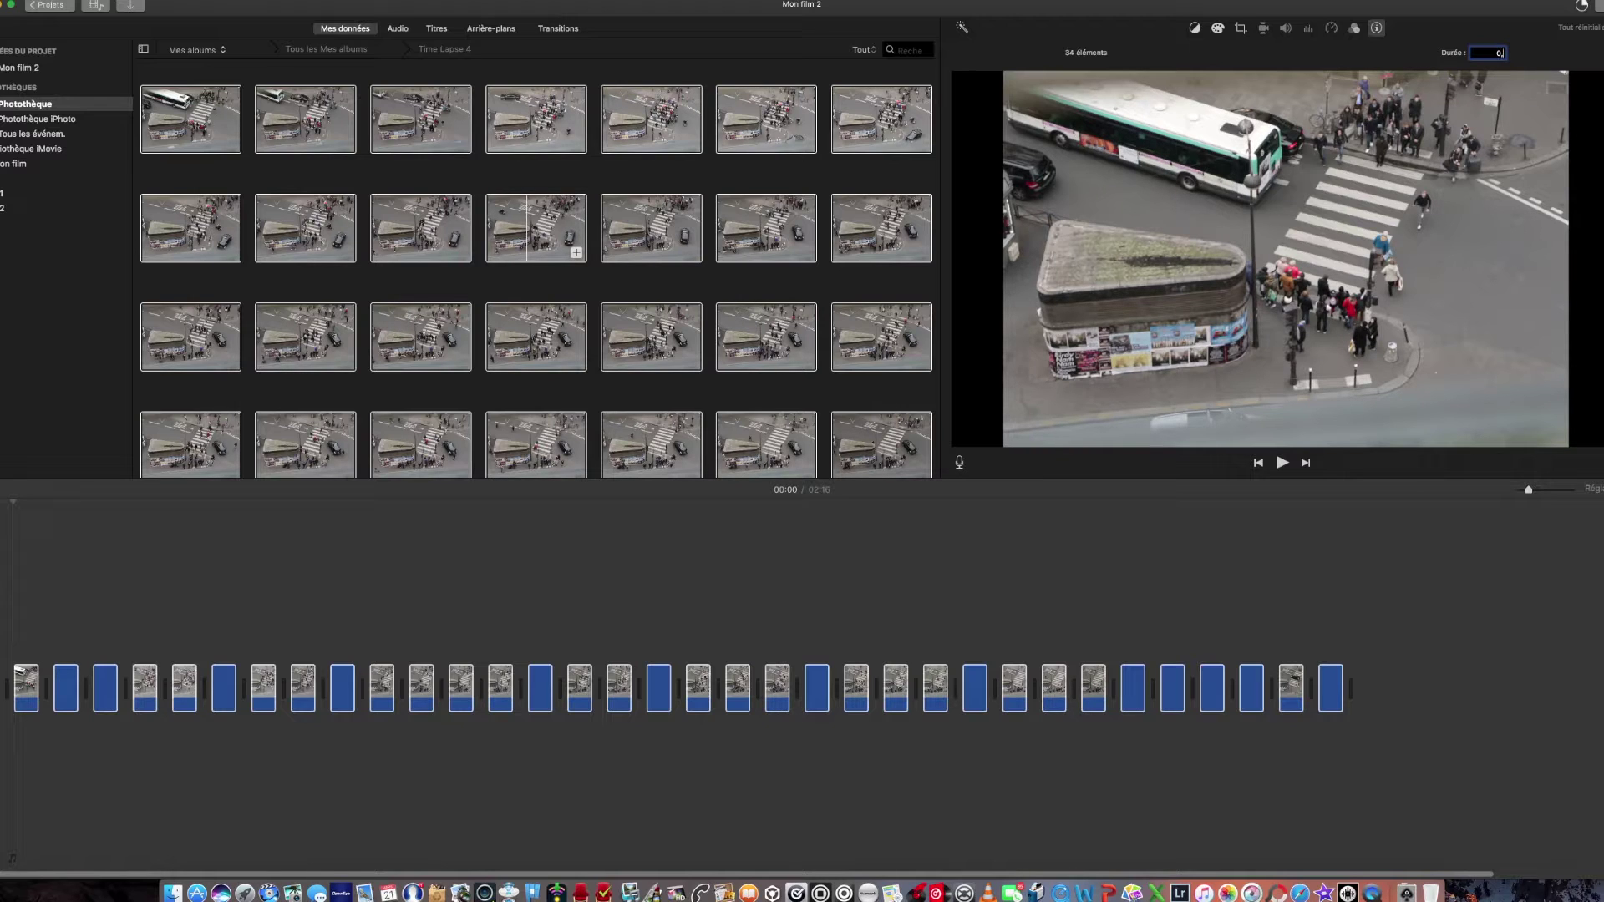
{"action": "type", "text": "0,4"}
{"action": "key", "text": "Return"}
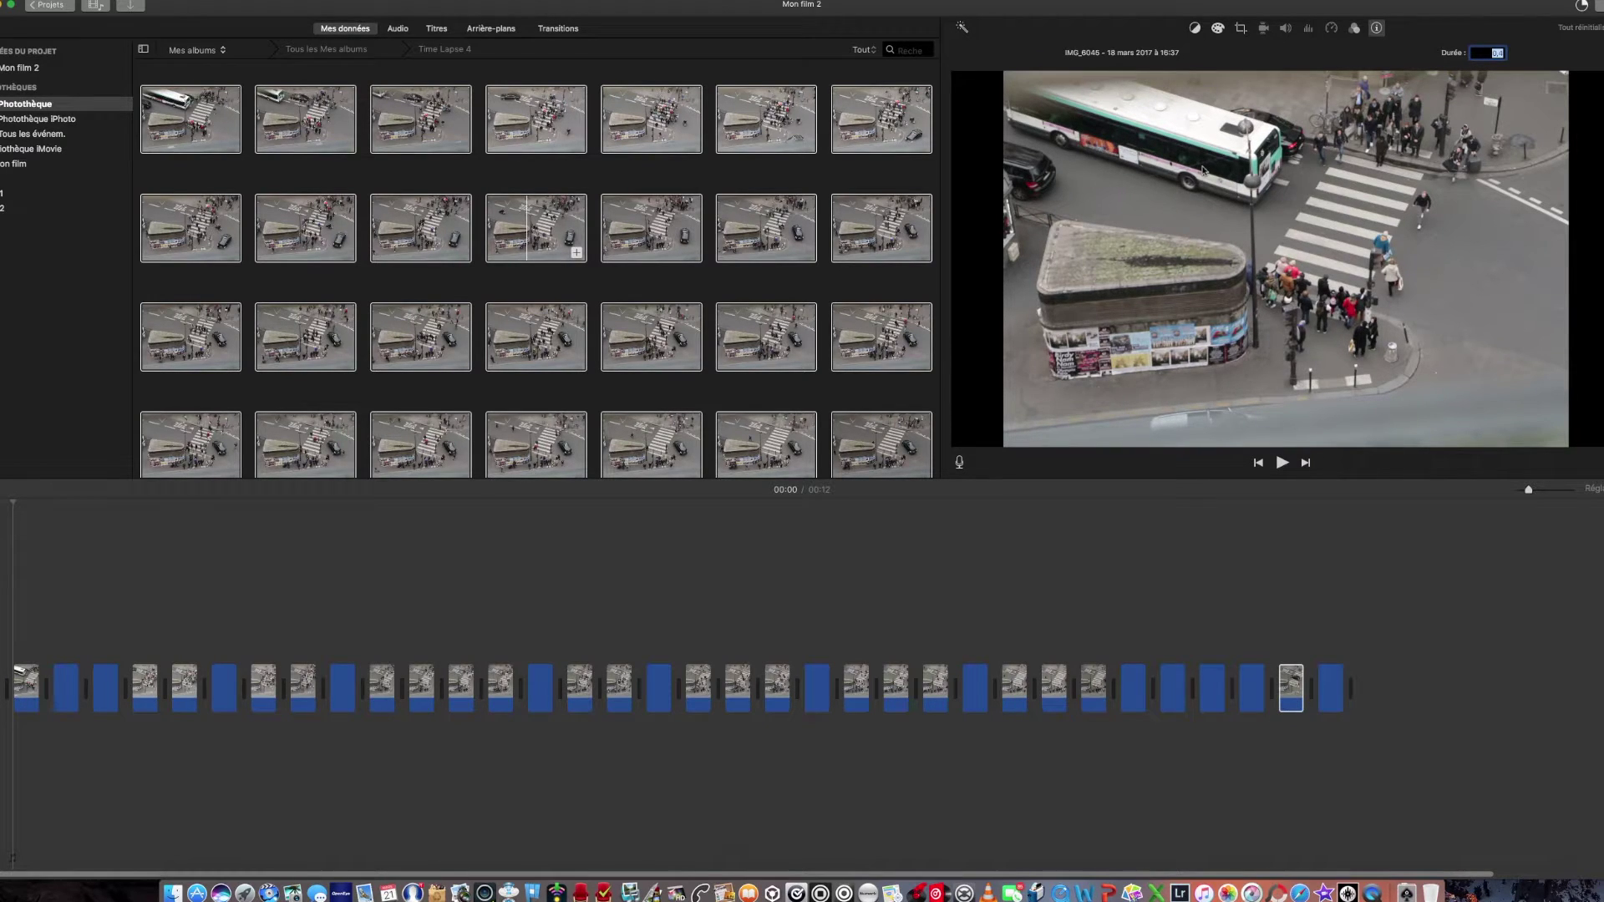
{"action": "key", "text": "super+a"}
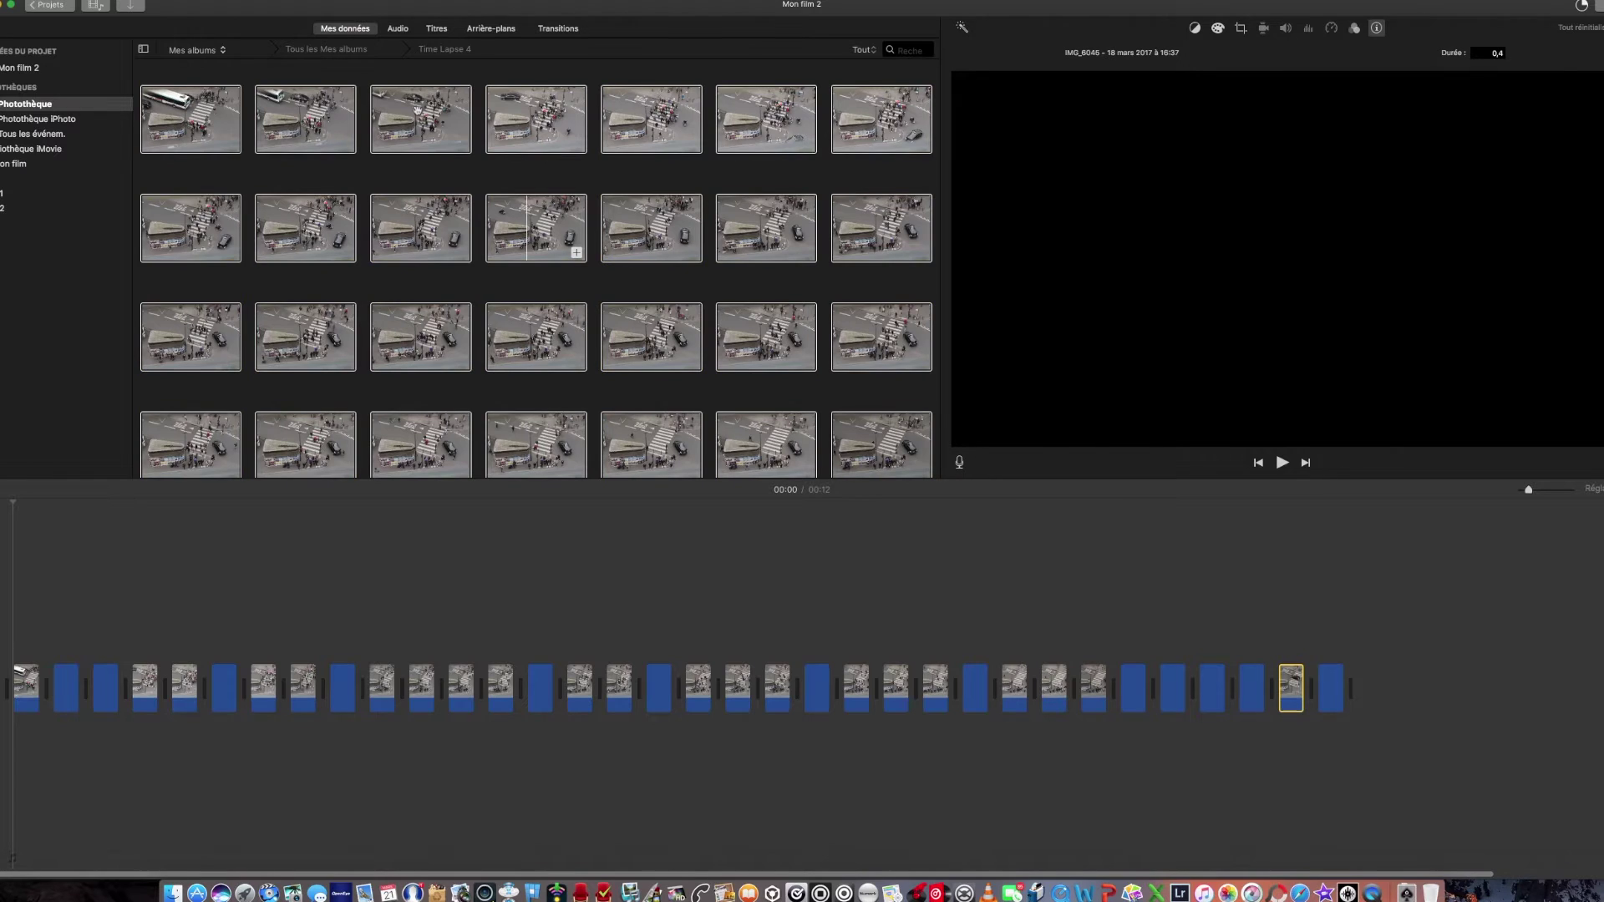
- Add the "Puzzle droite" transition at the start and end of the crossing film, and play its opening part
{"action": "left_click", "coordinate": [558, 28]}
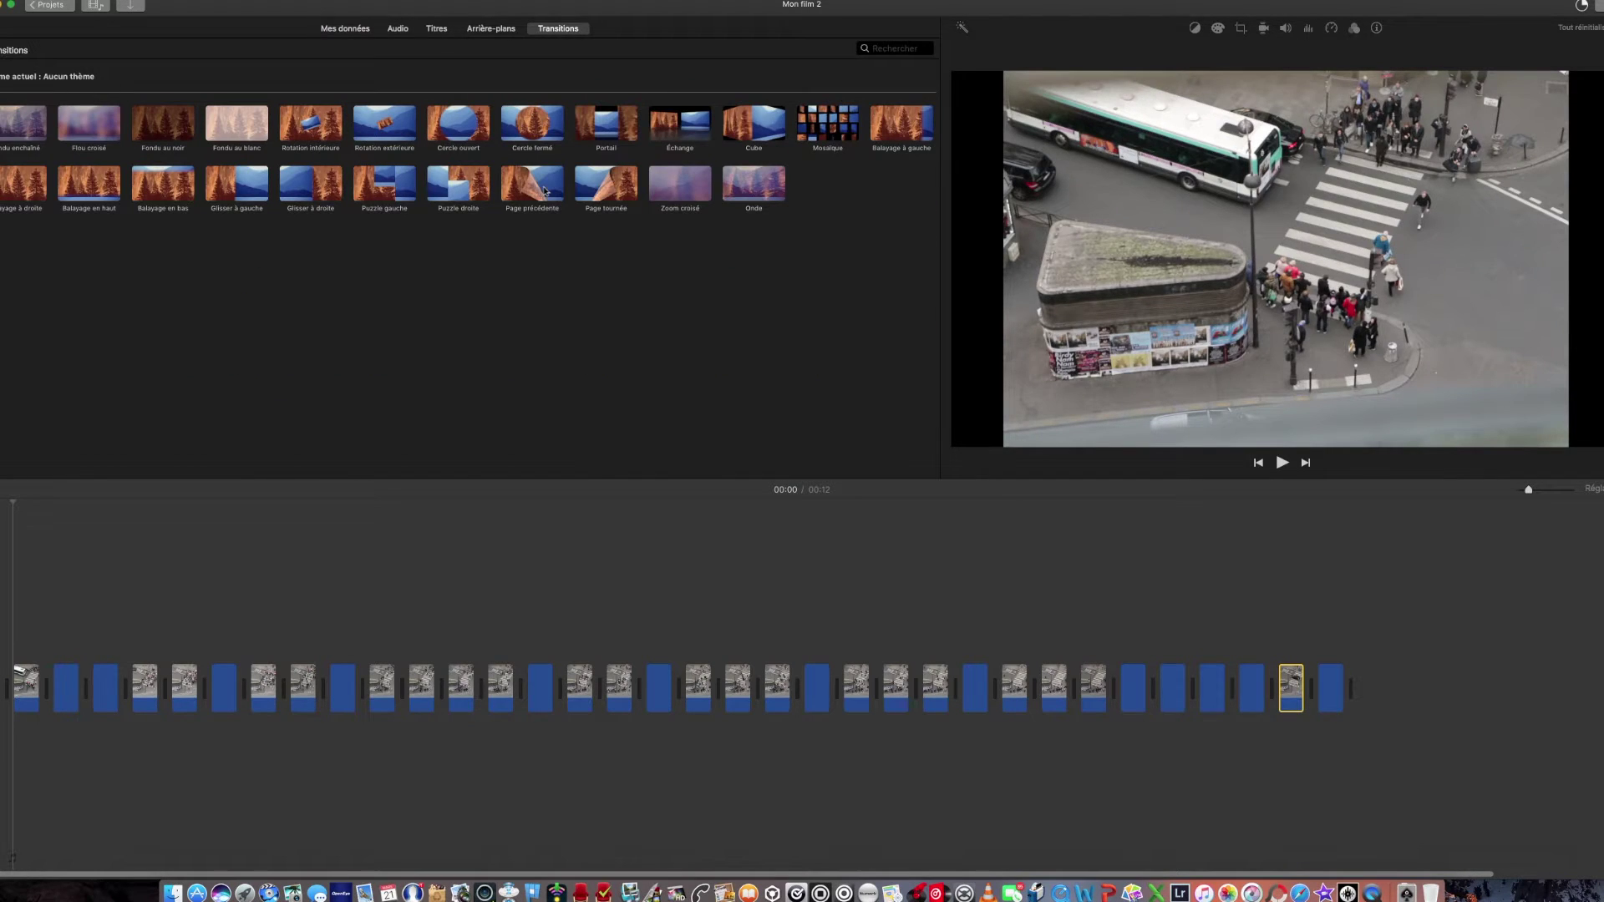
{"action": "left_click_drag", "start_coordinate": [458, 184], "coordinate": [12, 685]}
{"action": "left_click_drag", "start_coordinate": [456, 180], "coordinate": [1360, 688]}
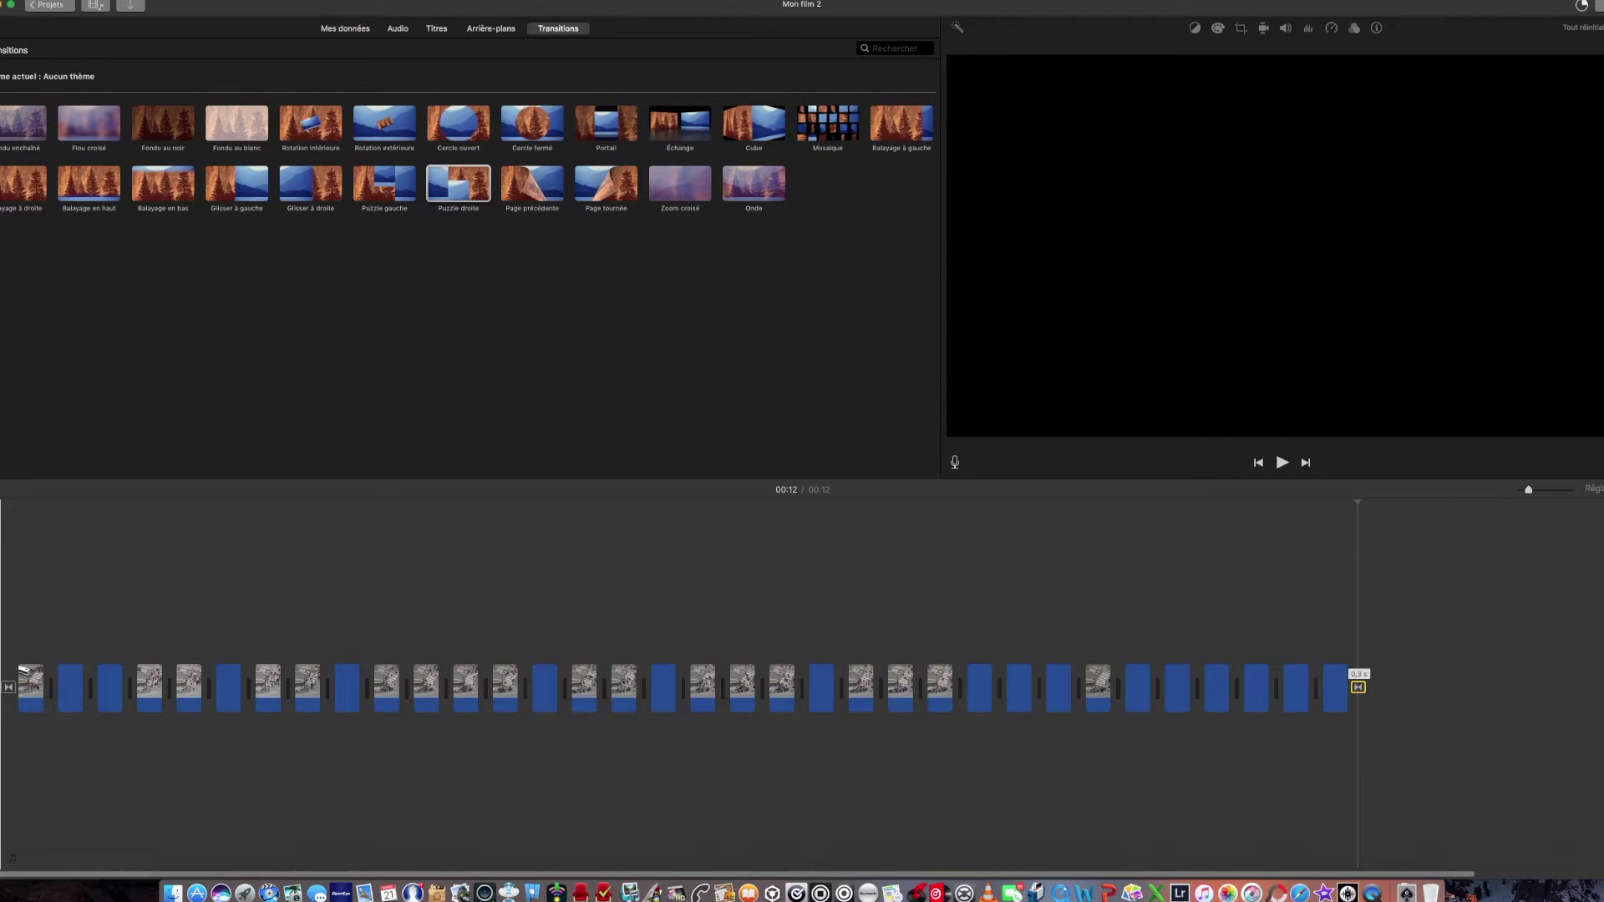
{"action": "key", "text": "space"}
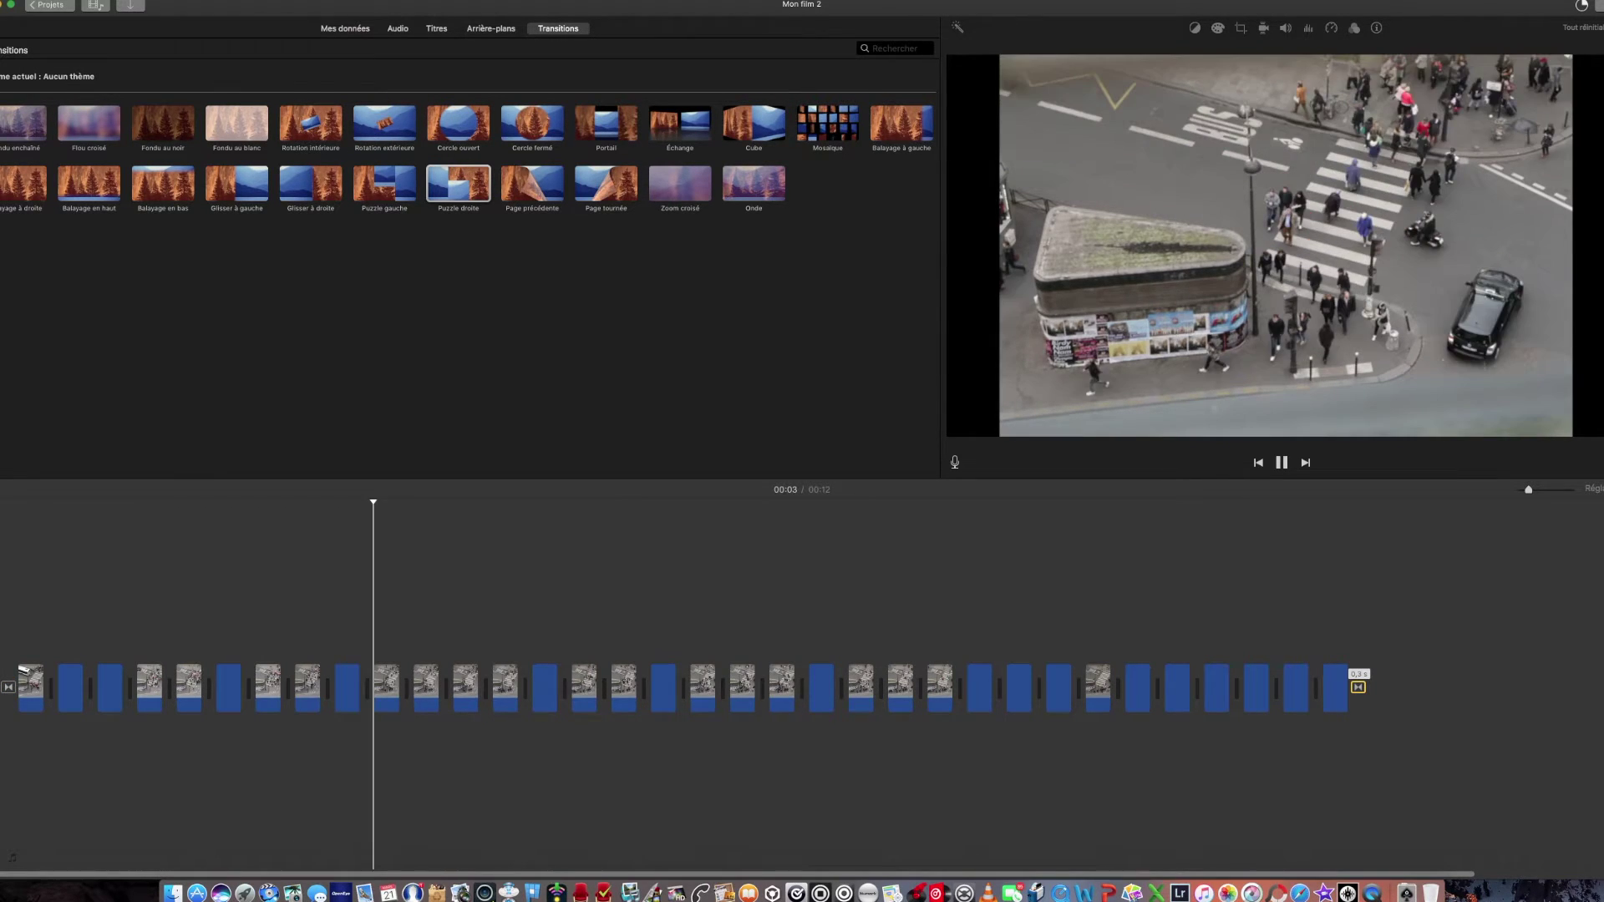
{"action": "key", "text": "space"}
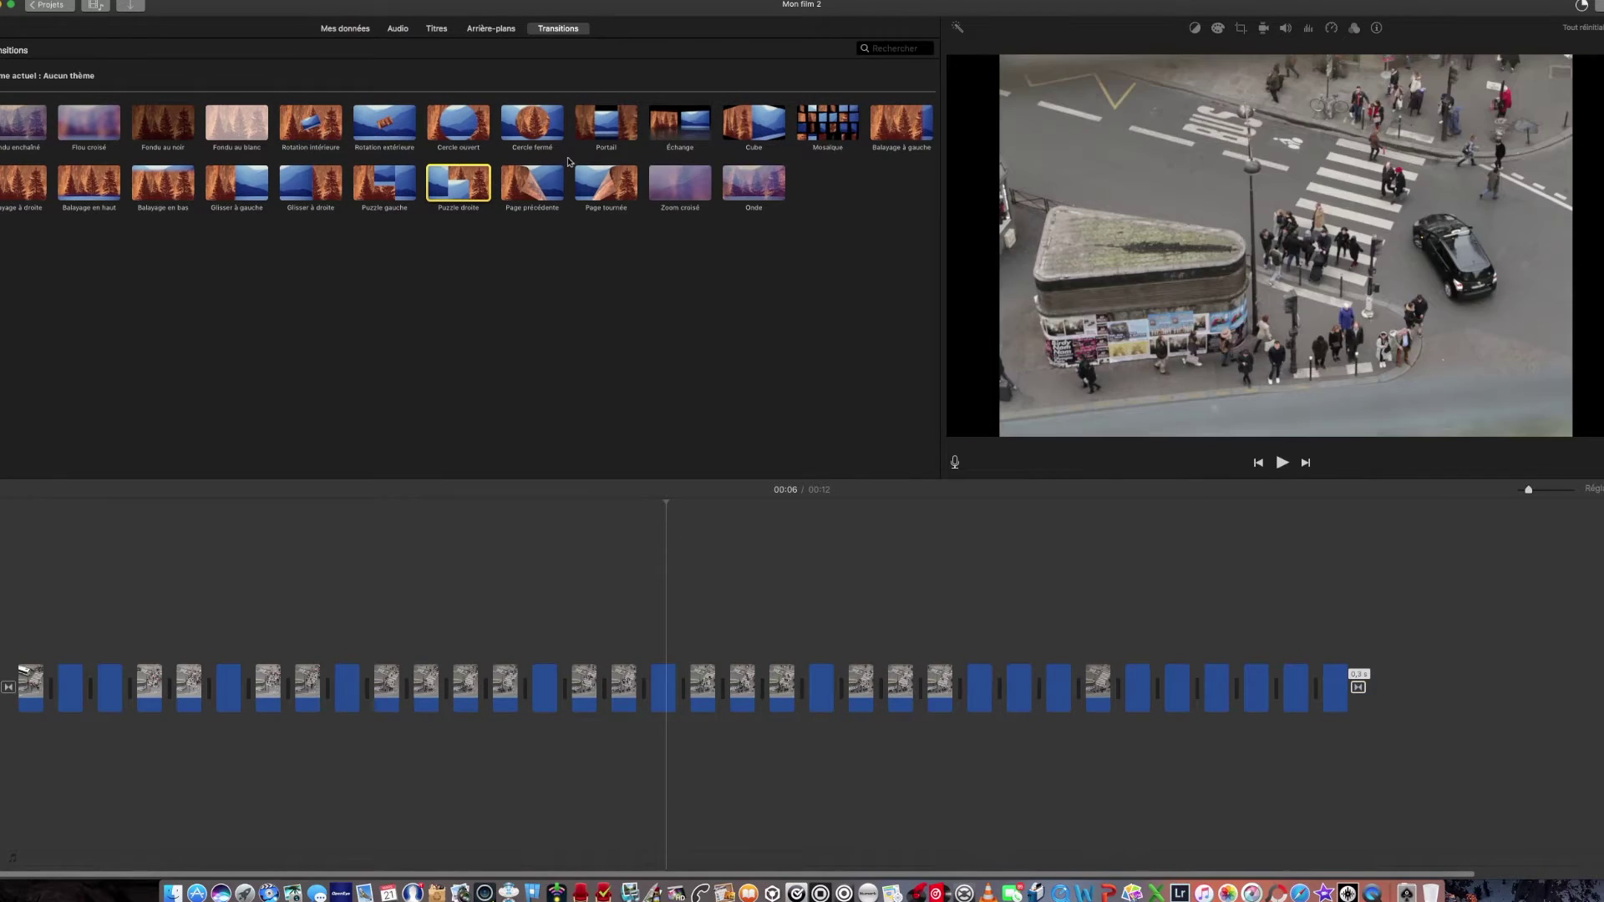
- Place a "Poudre d'étoiles" title above the photos in the second half of the crossing film and open its text for editing
{"action": "left_click", "coordinate": [478, 34]}
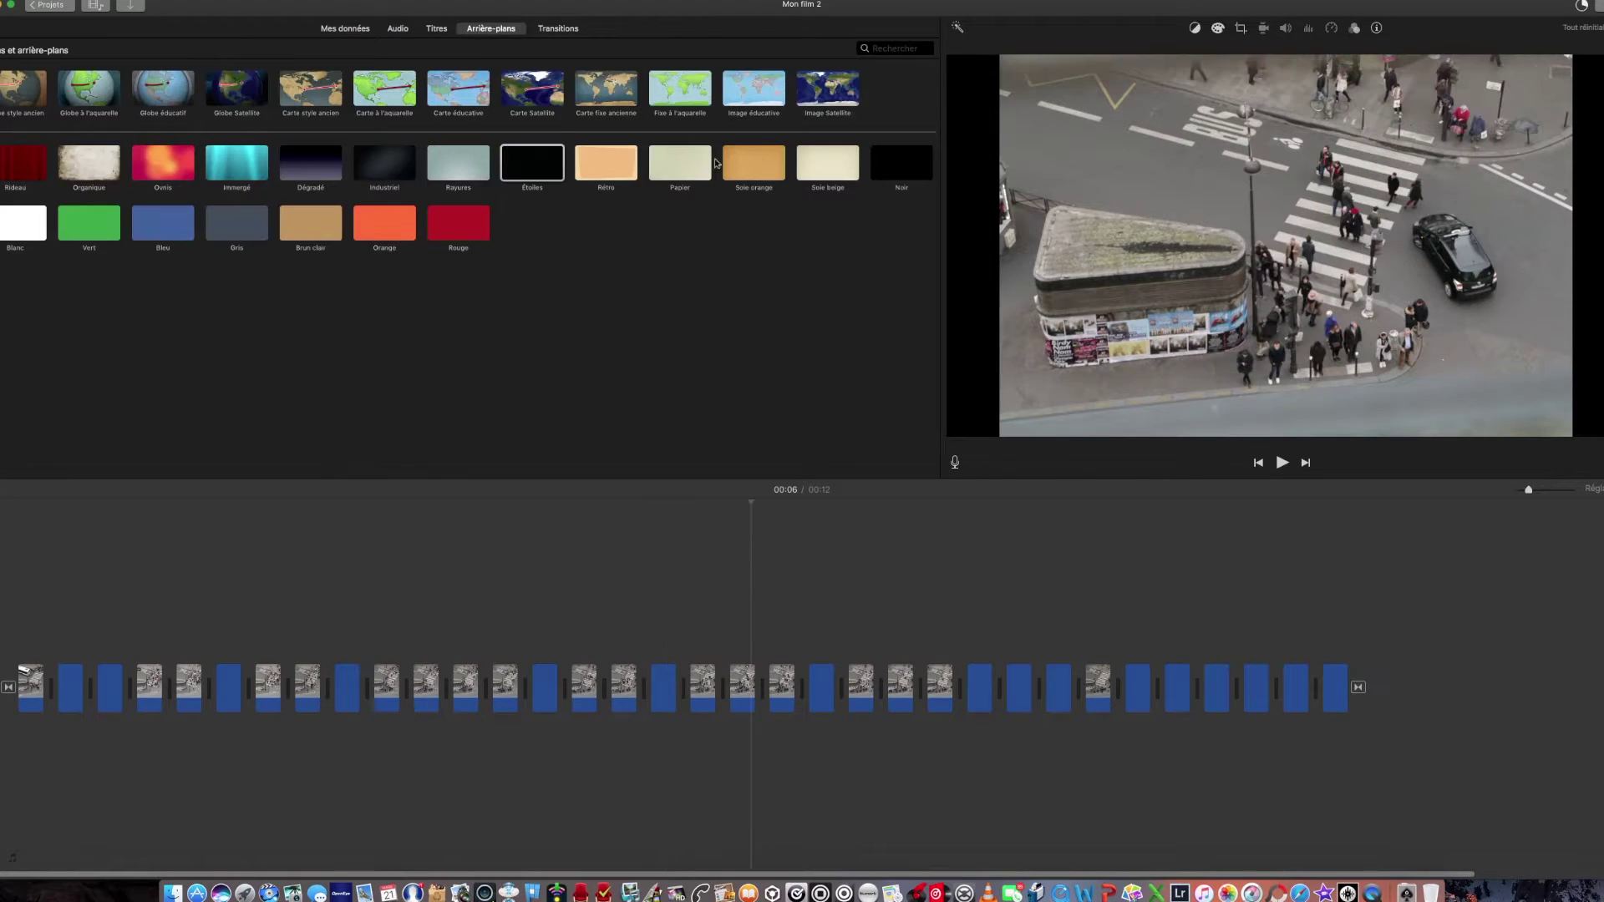
{"action": "key", "text": "super+3"}
{"action": "left_click_drag", "start_coordinate": [534, 241], "coordinate": [754, 625]}
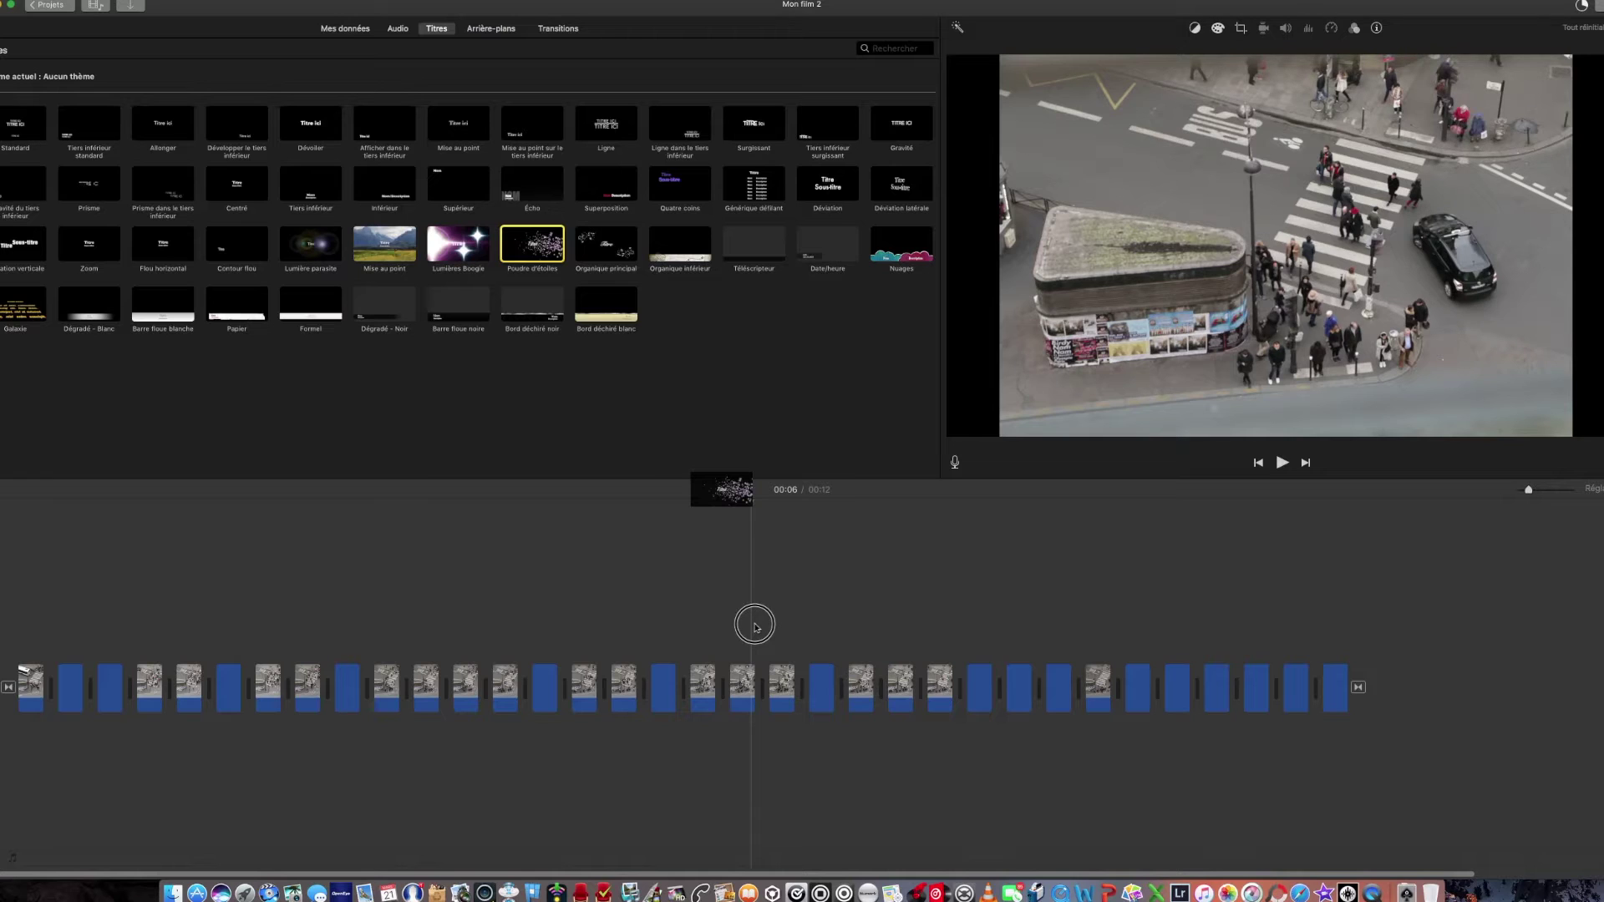
{"action": "left_click_drag", "start_coordinate": [754, 625], "coordinate": [802, 623]}
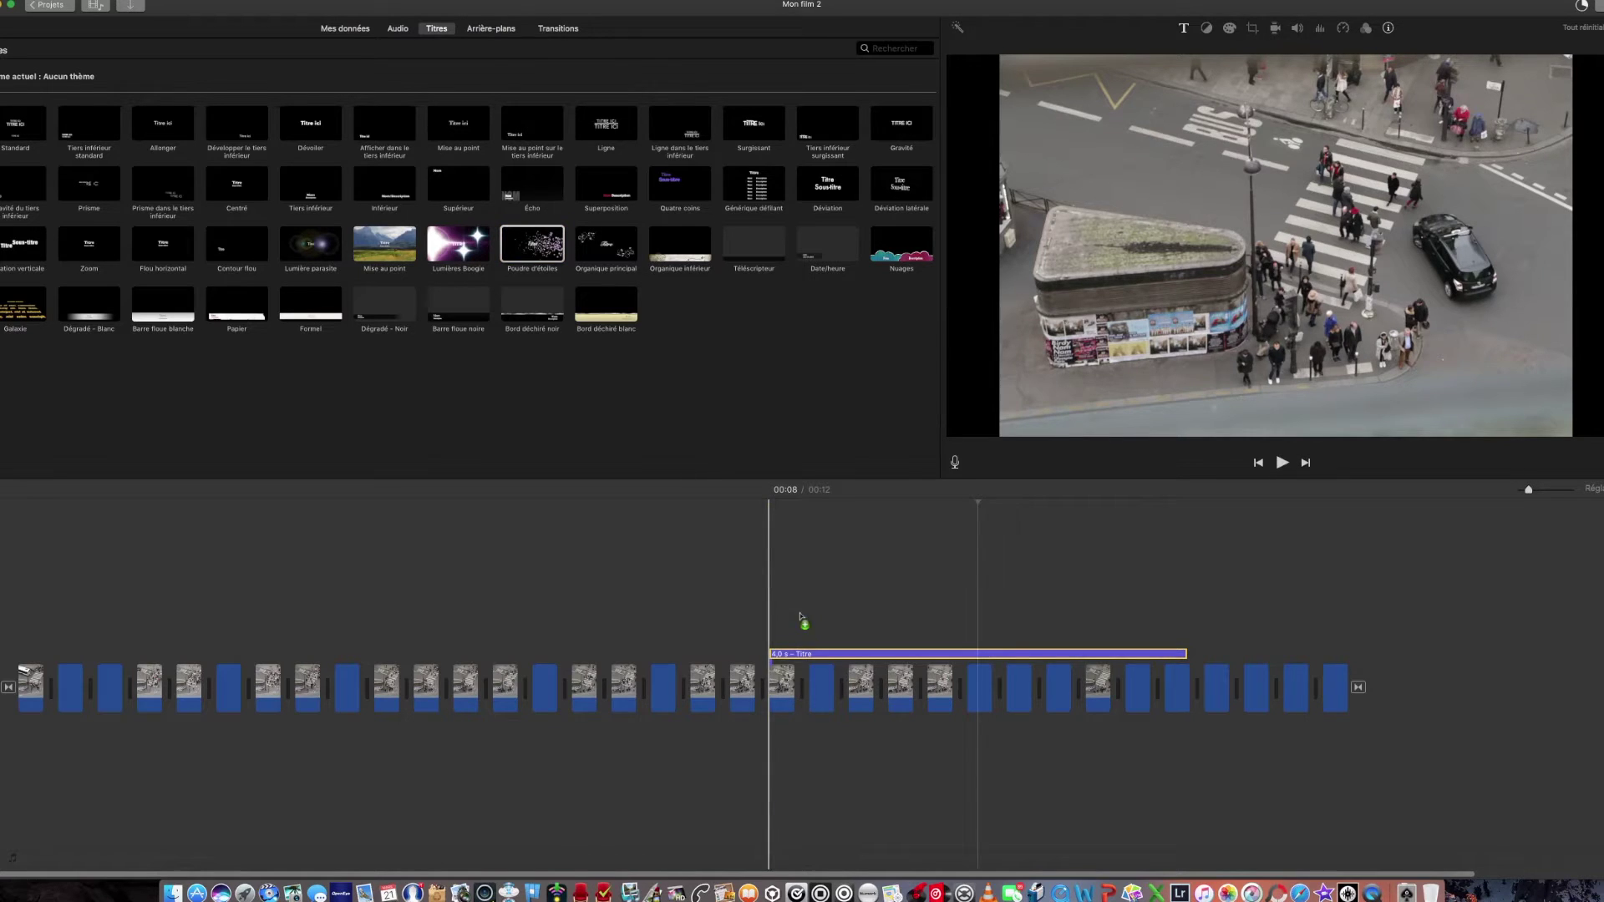
{"action": "double_click", "coordinate": [1320, 266]}
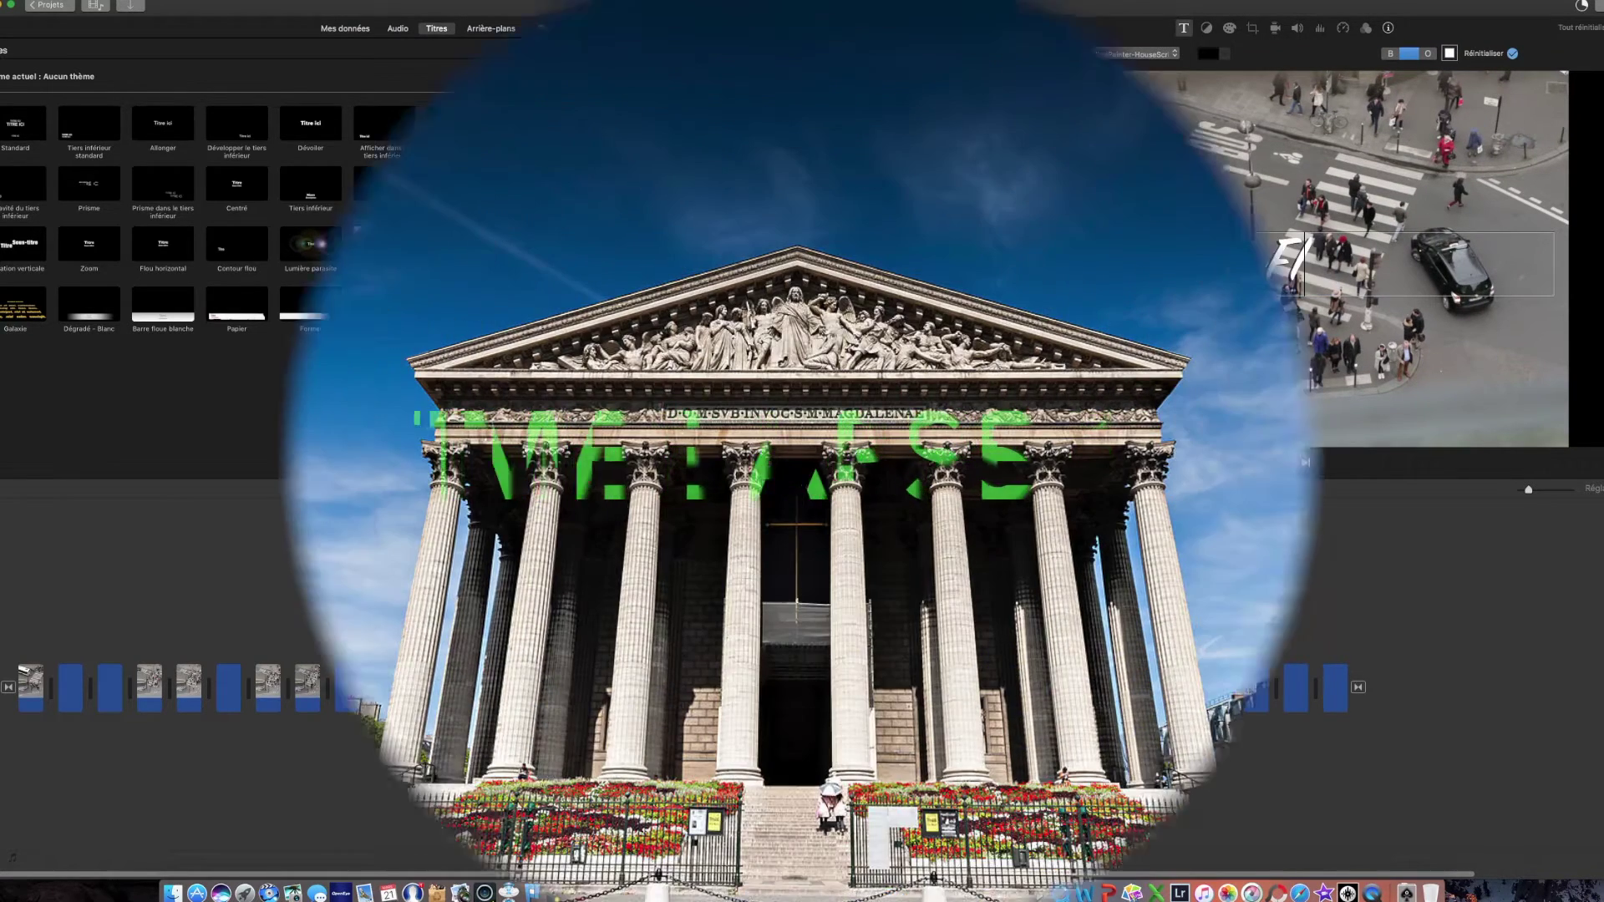